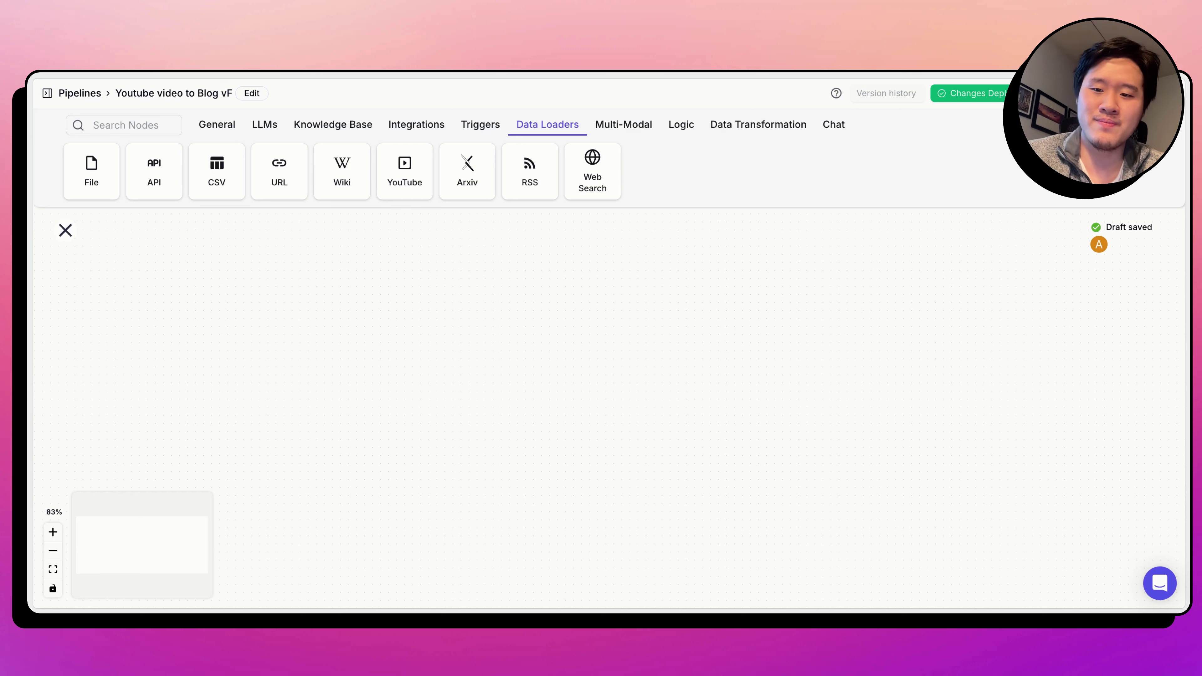
Add an Input node of type Text to the empty pipeline canvas and rename it Youtube_Link.
{"action": "left_click", "coordinate": [209, 125]}
{"action": "left_click", "coordinate": [92, 177]}
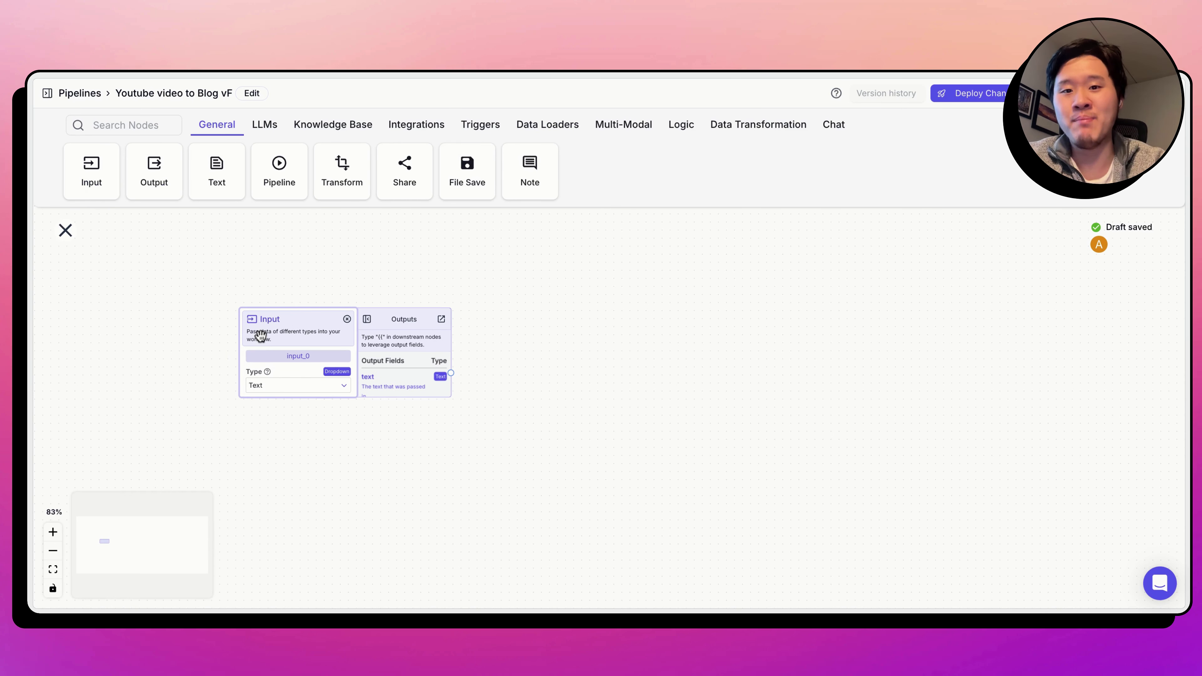
{"action": "double_click", "coordinate": [319, 353]}
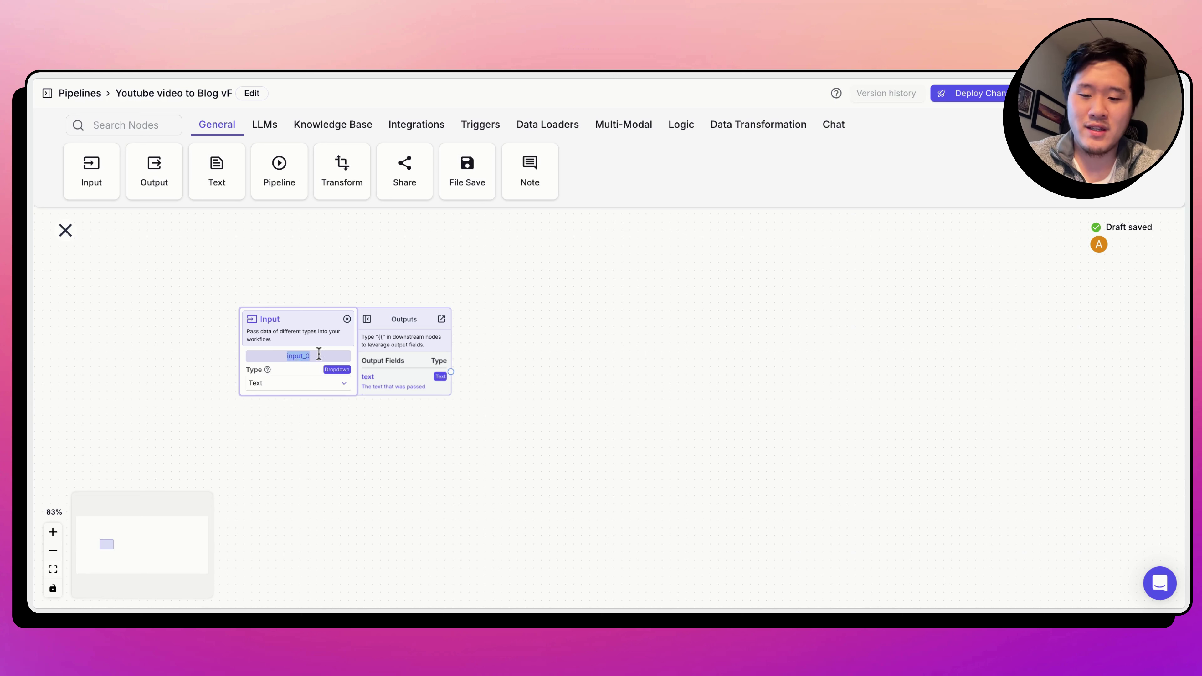
{"action": "type", "text": "Youtube_Link"}
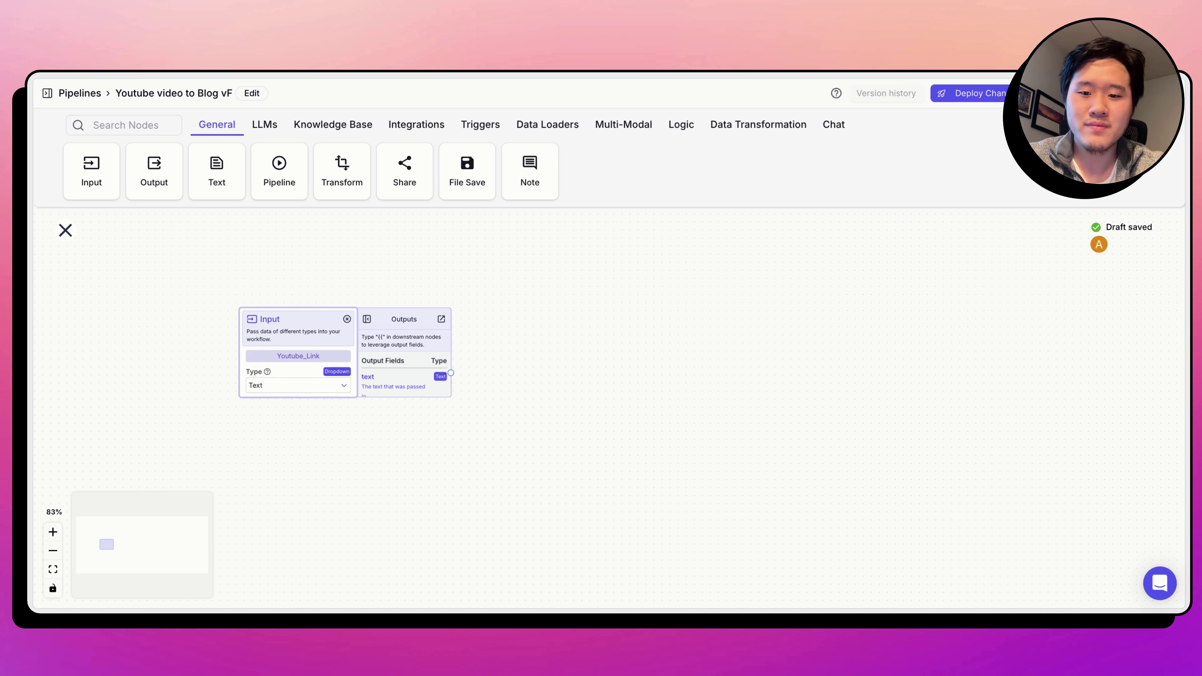
{"action": "left_click", "coordinate": [540, 327]}
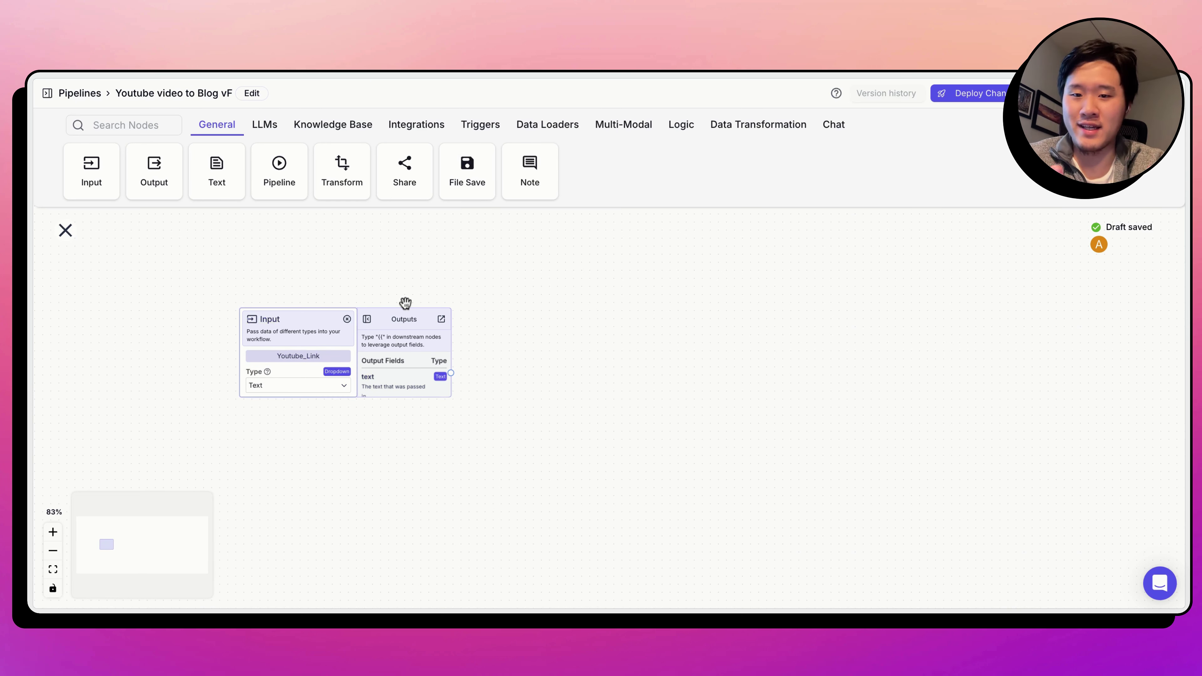
Add a YouTube transcript loader node and connect the Youtube_Link text output to its Youtube URL field.
{"action": "left_click", "coordinate": [553, 129]}
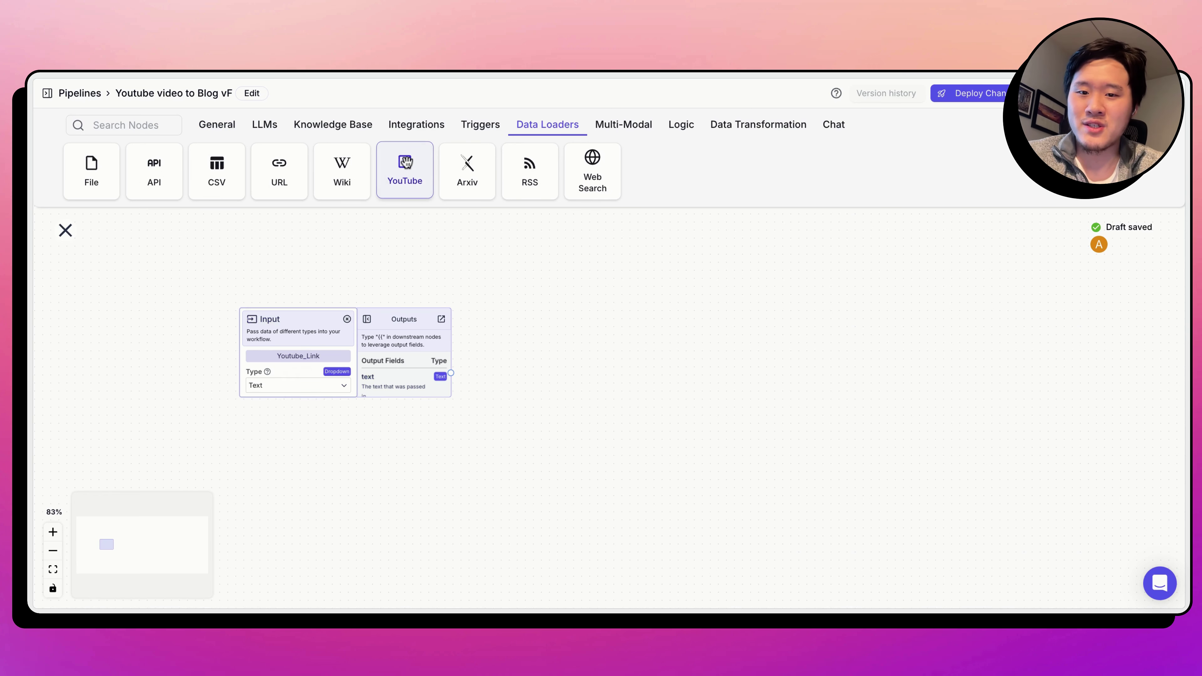
{"action": "left_click_drag", "start_coordinate": [405, 162], "coordinate": [590, 314]}
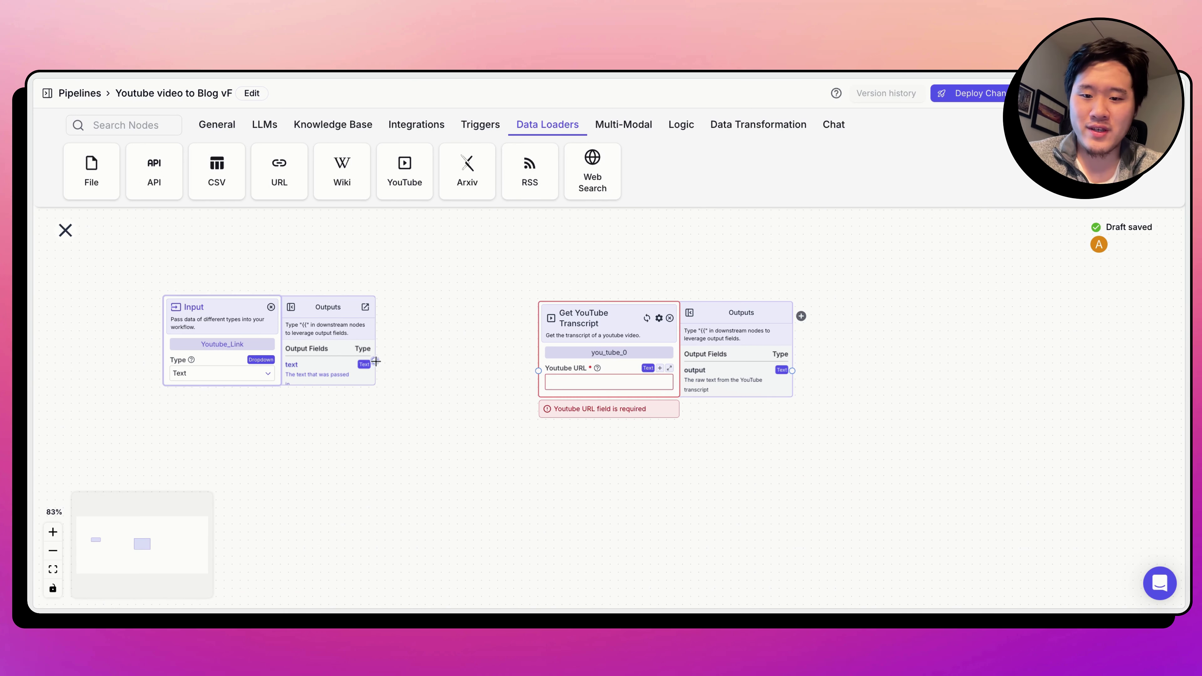
{"action": "left_click_drag", "start_coordinate": [376, 361], "coordinate": [539, 370]}
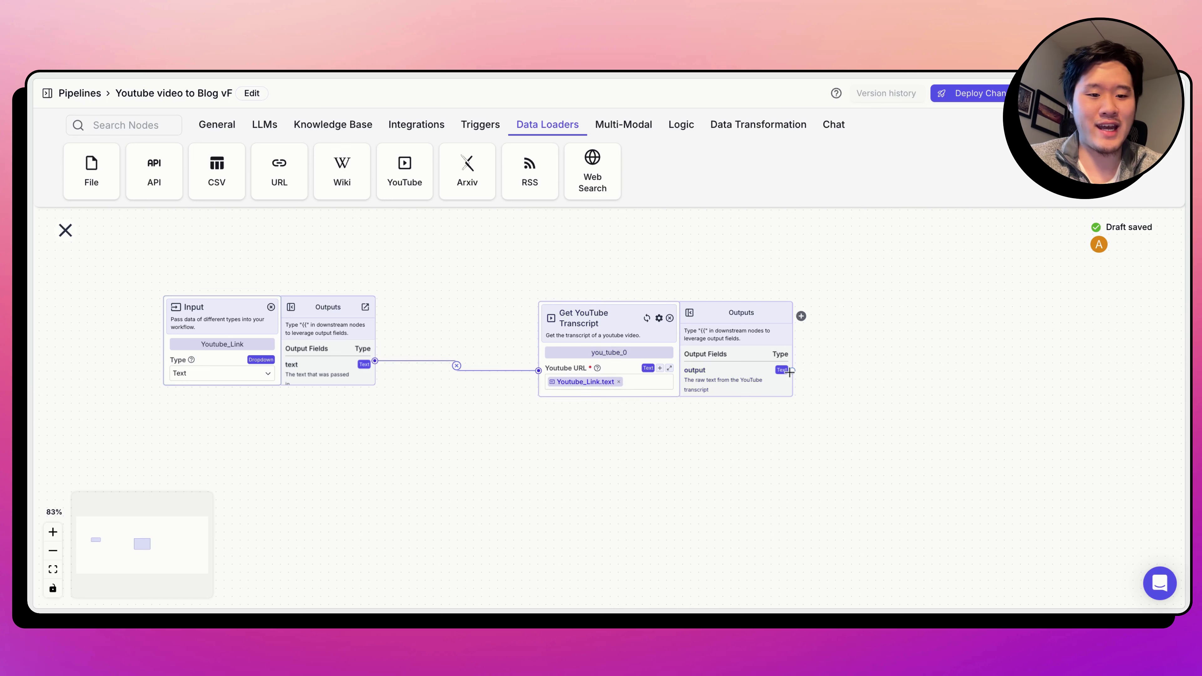
{"action": "left_click_drag", "start_coordinate": [786, 285], "coordinate": [672, 262]}
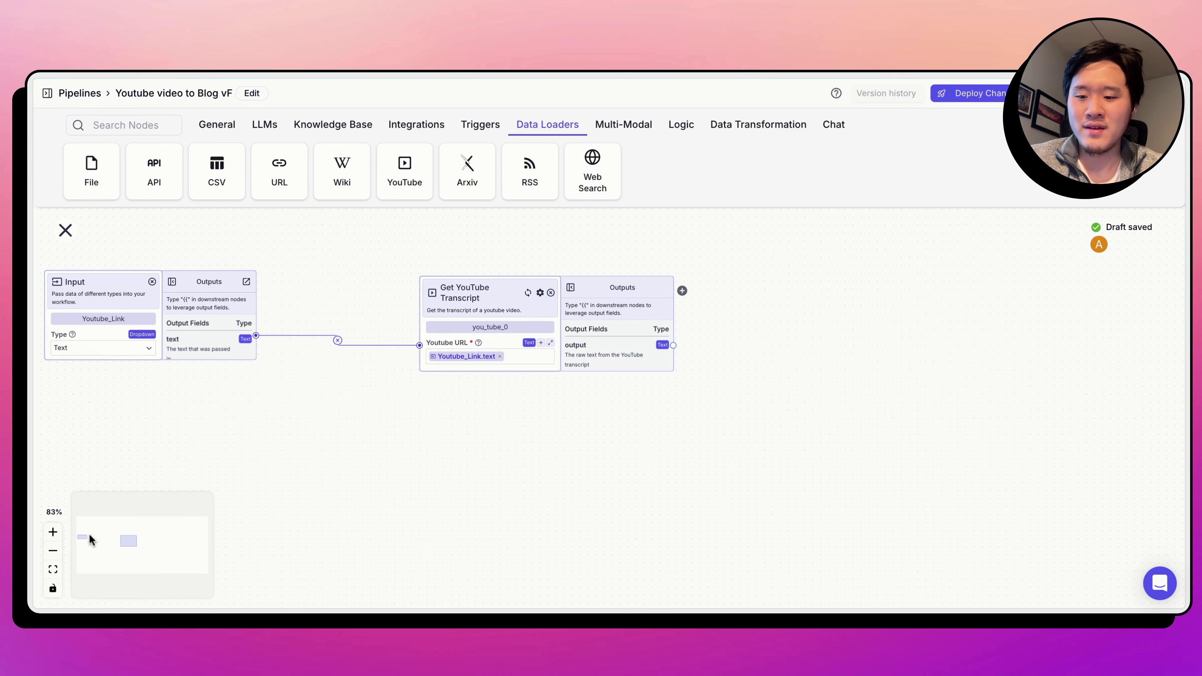
Add an OpenAI node with system instructions describing the context as a YouTube video transcript and asking for only the blog's introduction.
{"action": "left_click", "coordinate": [52, 551]}
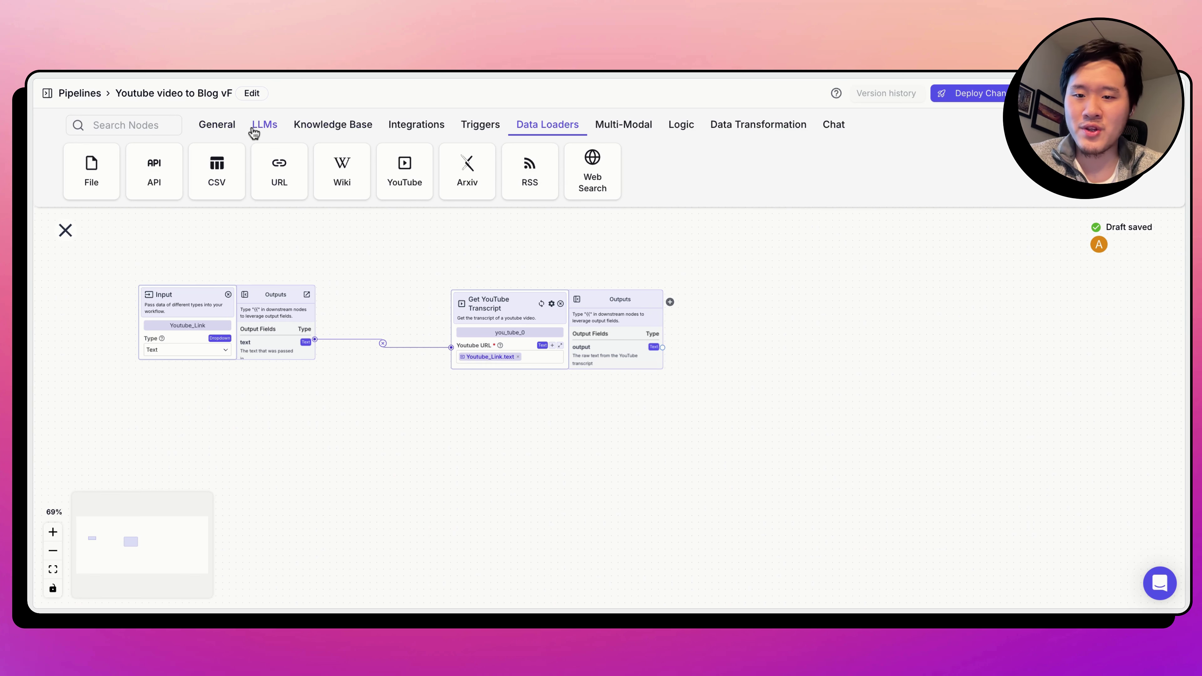
{"action": "left_click", "coordinate": [265, 131]}
{"action": "left_click_drag", "start_coordinate": [97, 183], "coordinate": [738, 370]}
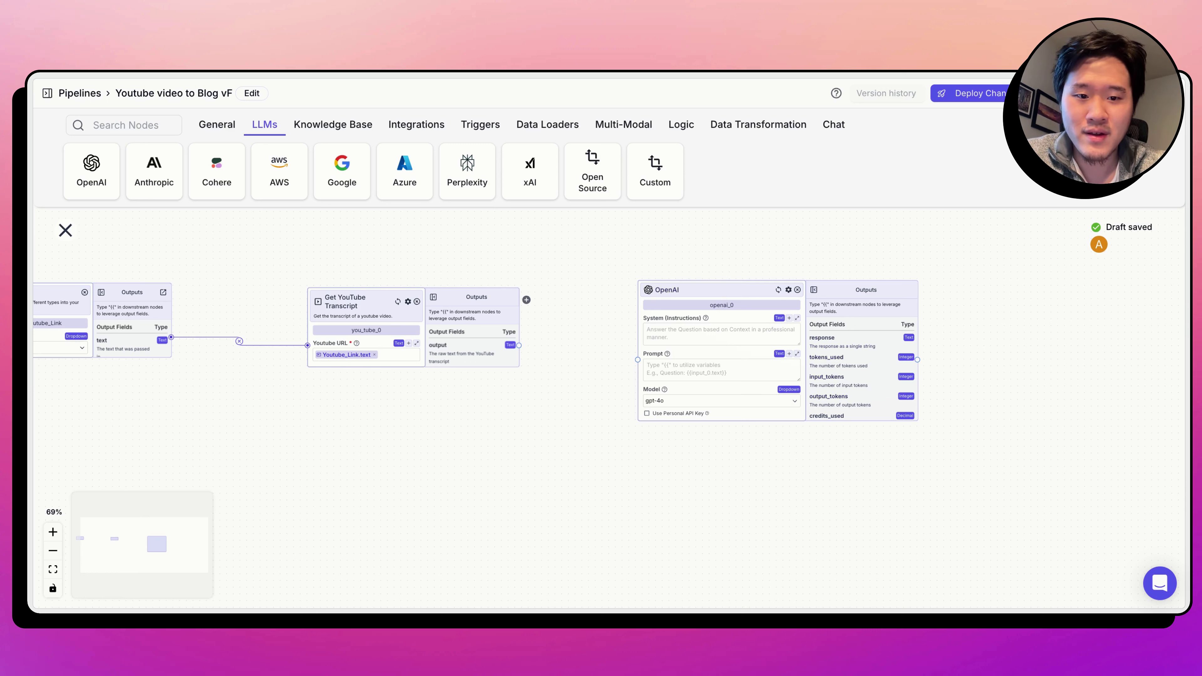
{"action": "left_click", "coordinate": [710, 334]}
{"action": "type", "text": "The context contains a transcript of a youtube video. I am looking to convert this to a blog.  Your job is to write the introduction to the blog. Only write the introduction and nothing else."}
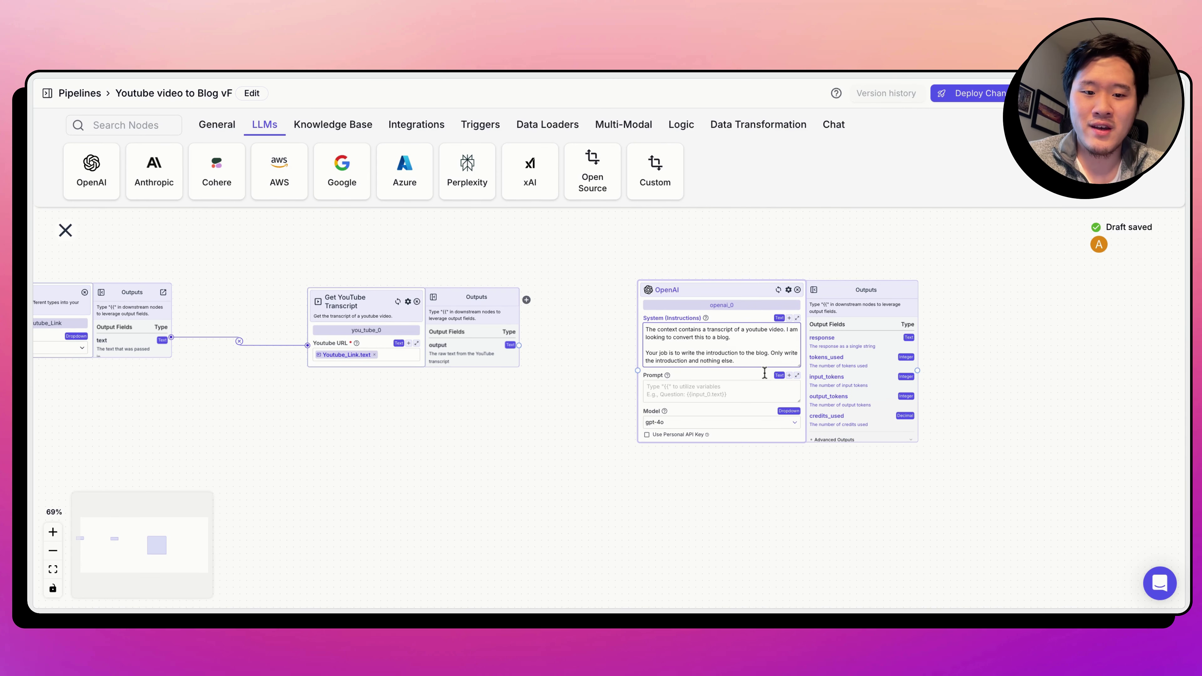
{"action": "left_click", "coordinate": [30, 397]}
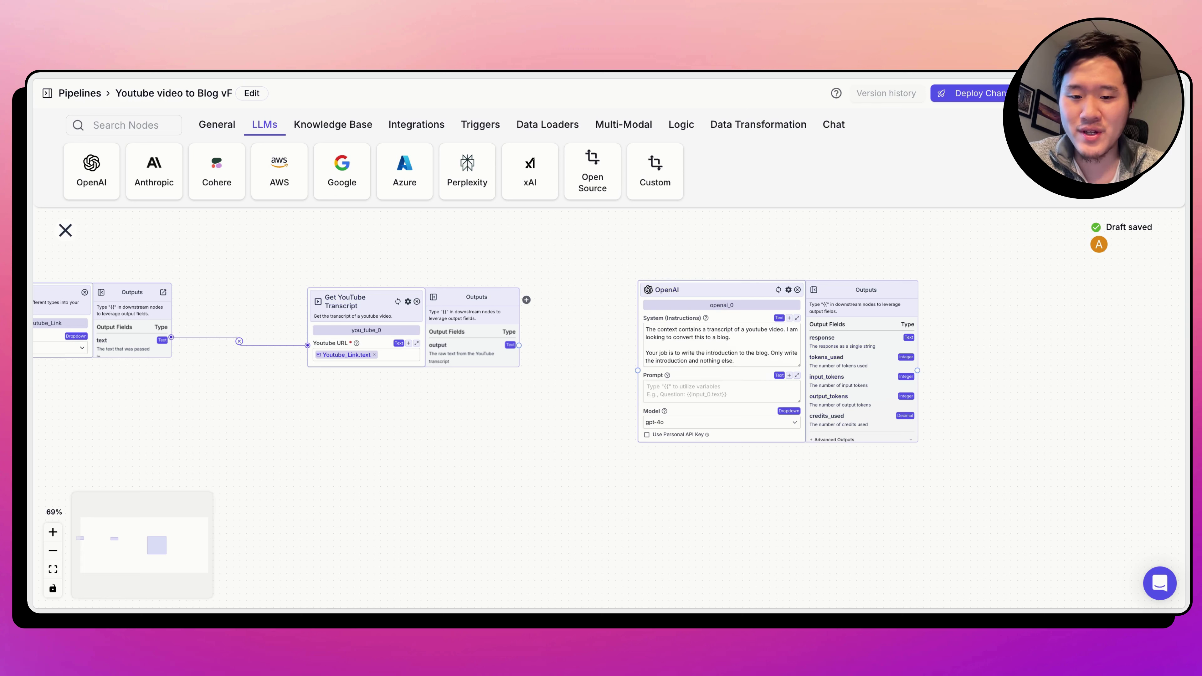
{"action": "left_click", "coordinate": [646, 329]}
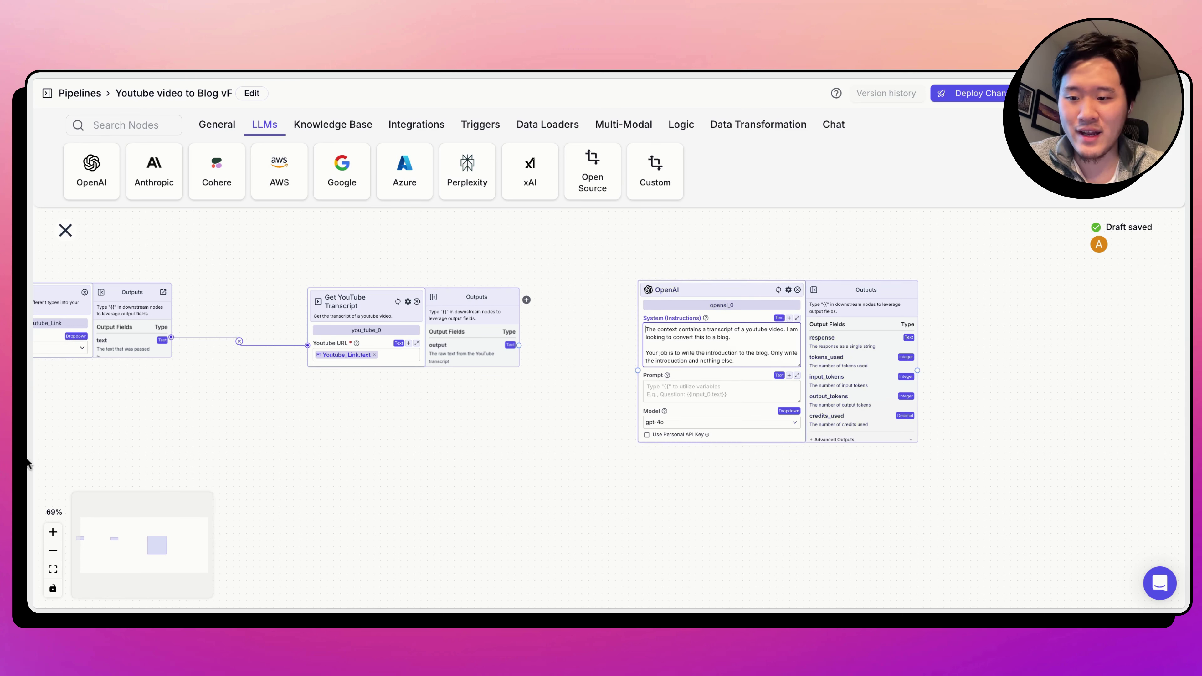
{"action": "left_click", "coordinate": [28, 463]}
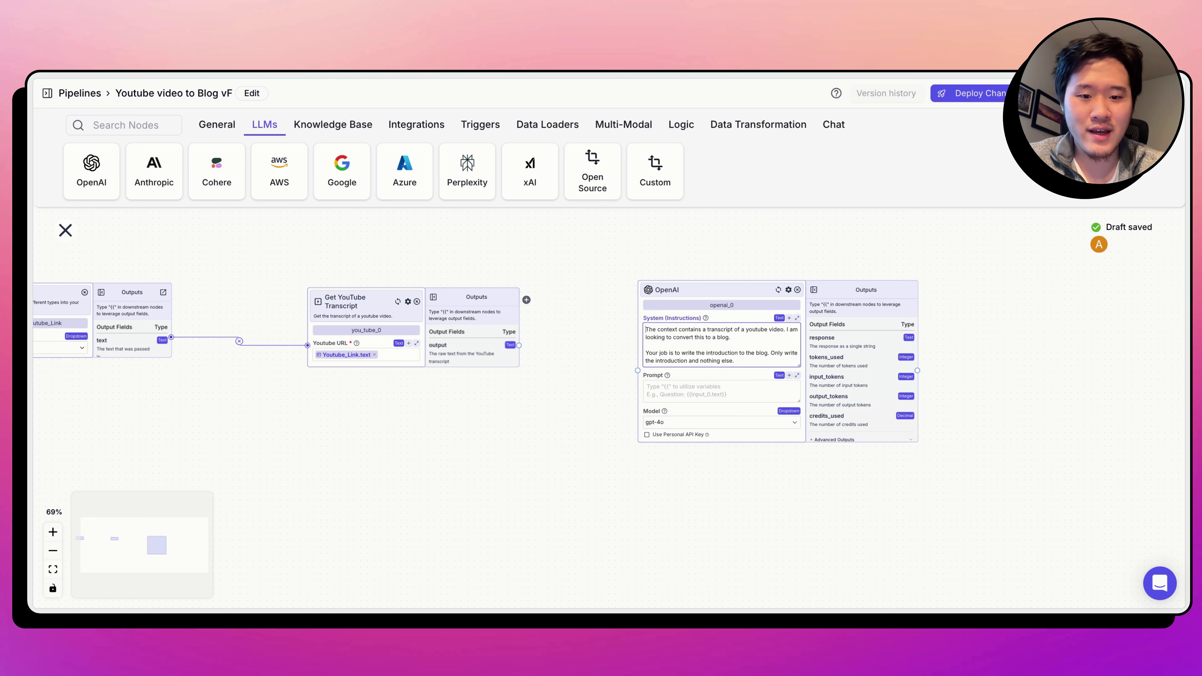
Fill the OpenAI node's prompt with the label Transcript and, on a new line, the variable you_tube_0.output.
{"action": "left_click", "coordinate": [709, 397]}
{"action": "type", "text": "Transcript"}
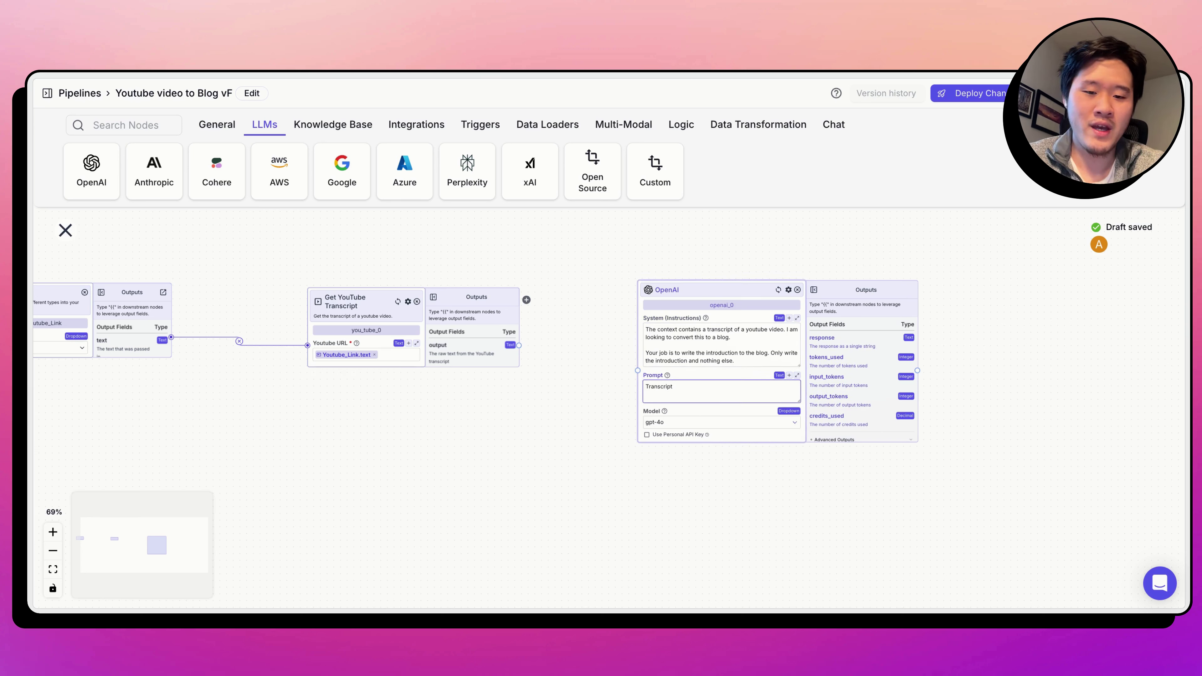
{"action": "key", "text": "Return"}
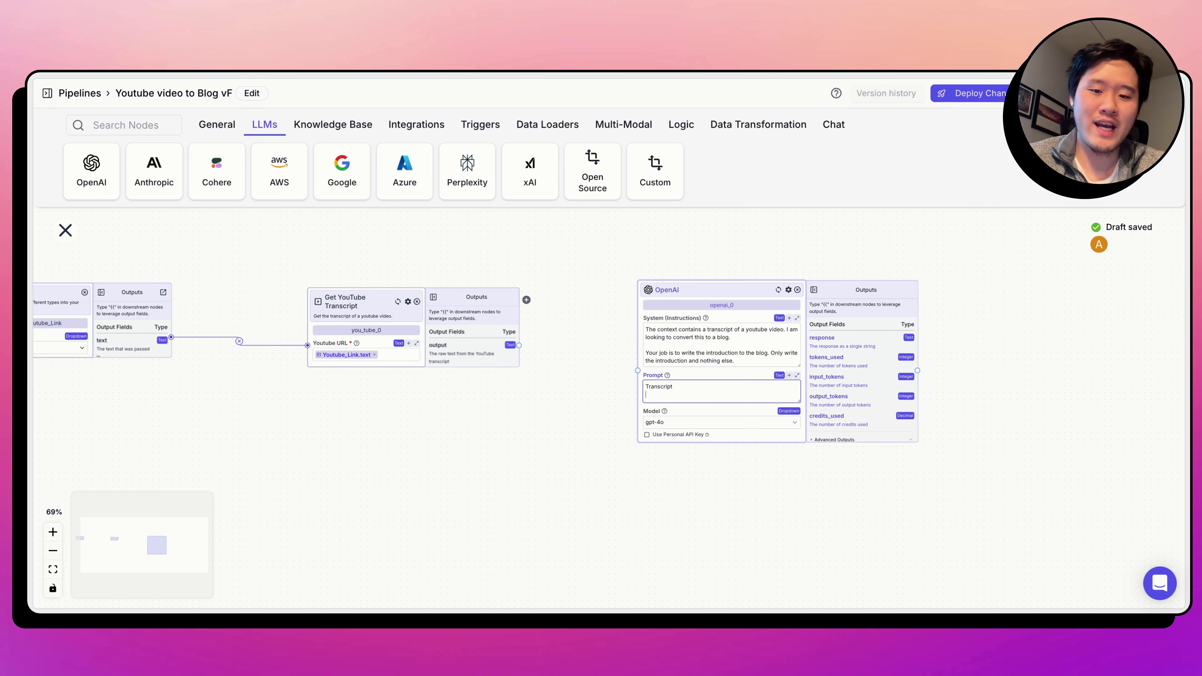
{"action": "type", "text": "{{"}
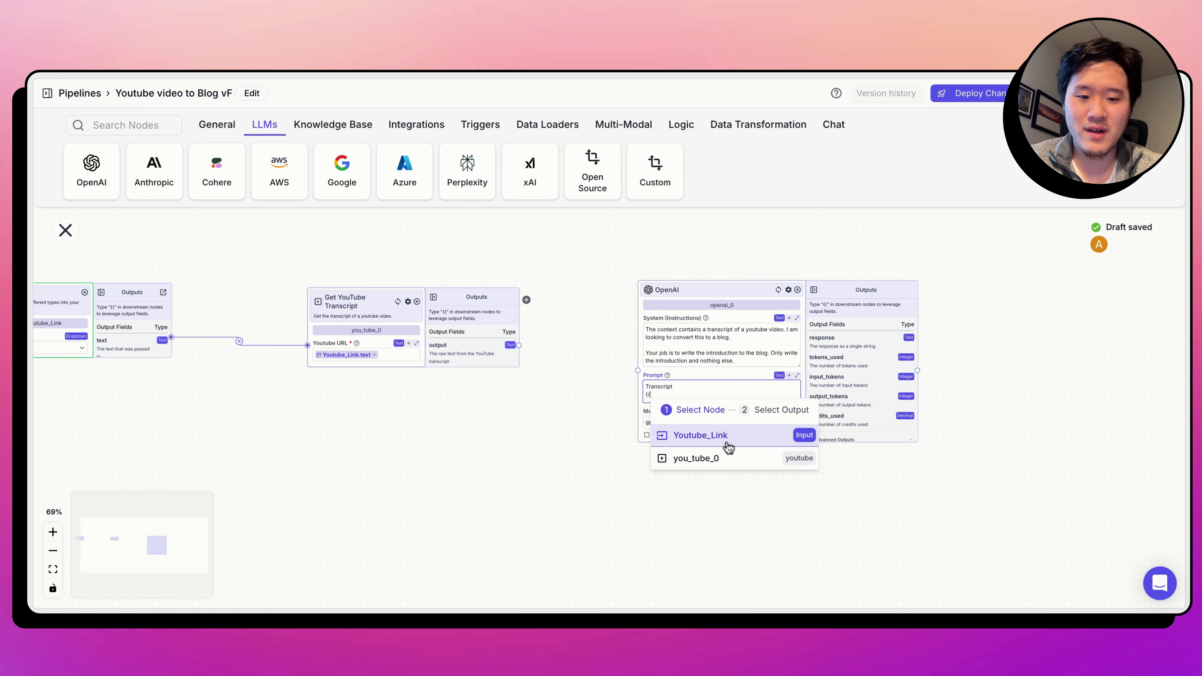
{"action": "left_click", "coordinate": [730, 459]}
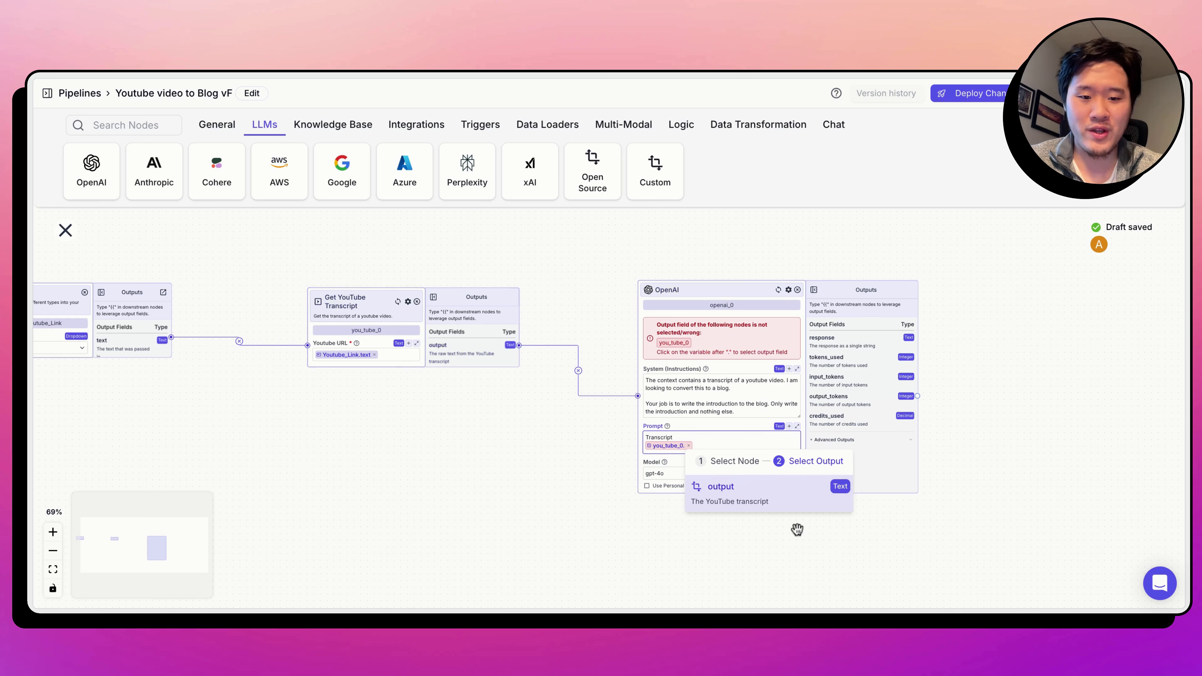
{"action": "scroll", "coordinate": [470, 352], "scroll_direction": "down", "scroll_amount": 2}
{"action": "scroll", "coordinate": [472, 353], "scroll_direction": "up", "scroll_amount": 1}
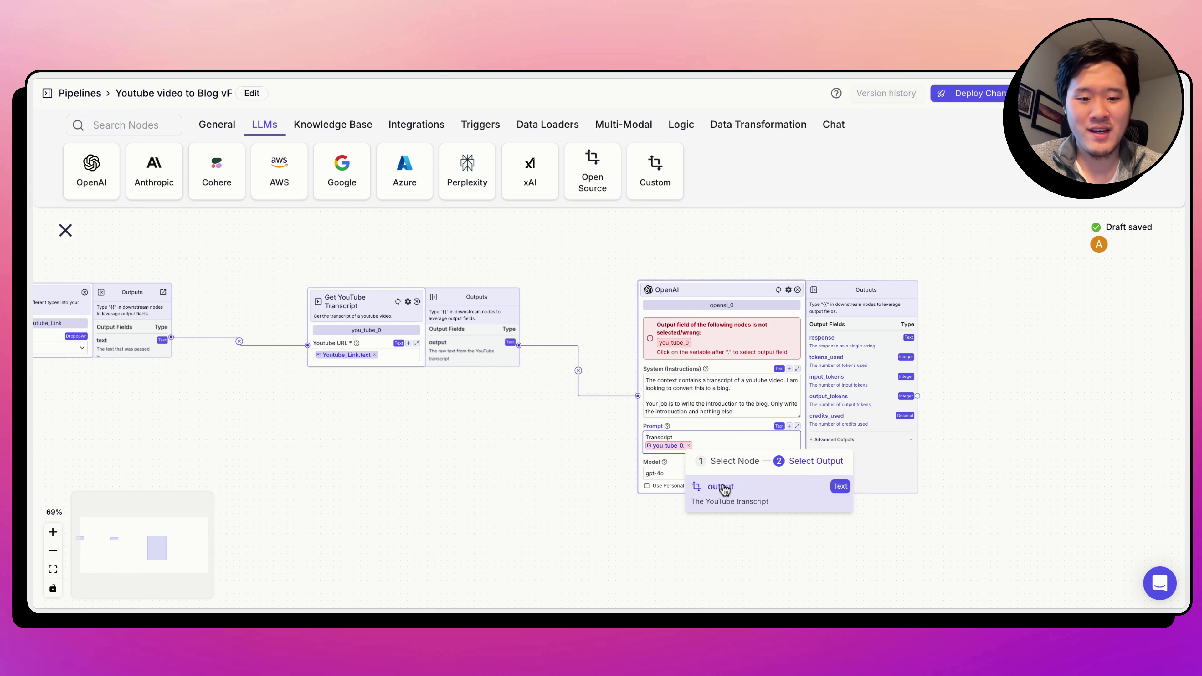
{"action": "left_click", "coordinate": [720, 487]}
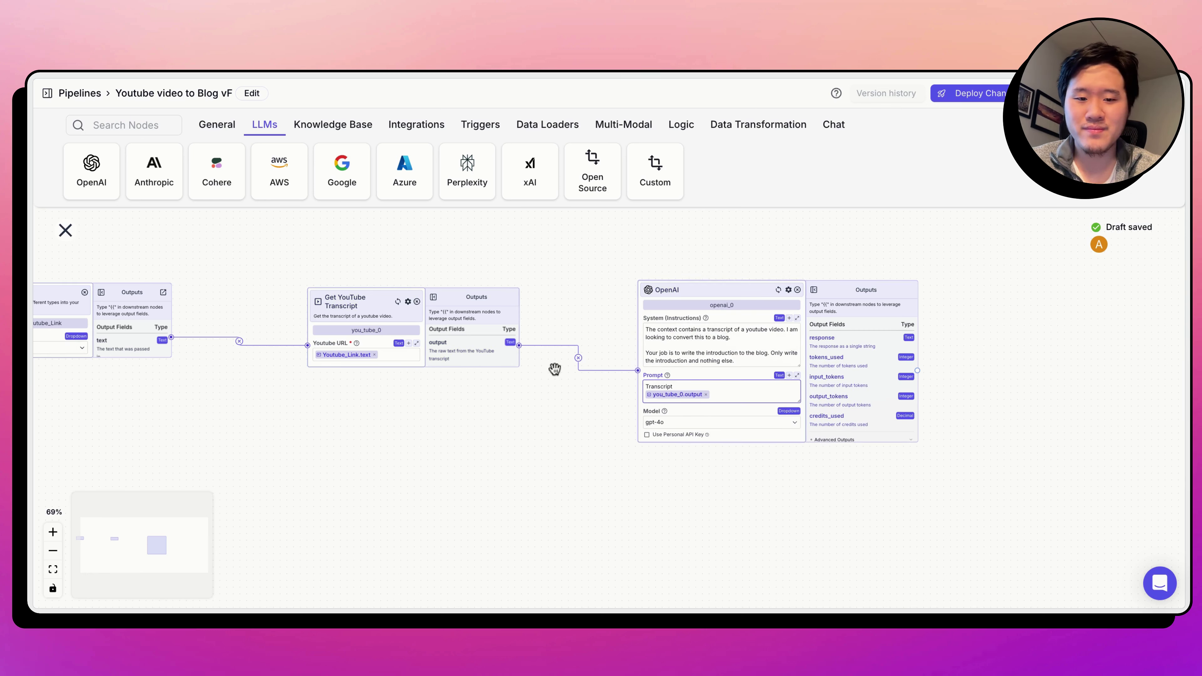
Move the Get YouTube Transcript node slightly down and duplicate the OpenAI node twice.
{"action": "left_click_drag", "start_coordinate": [425, 288], "coordinate": [380, 333]}
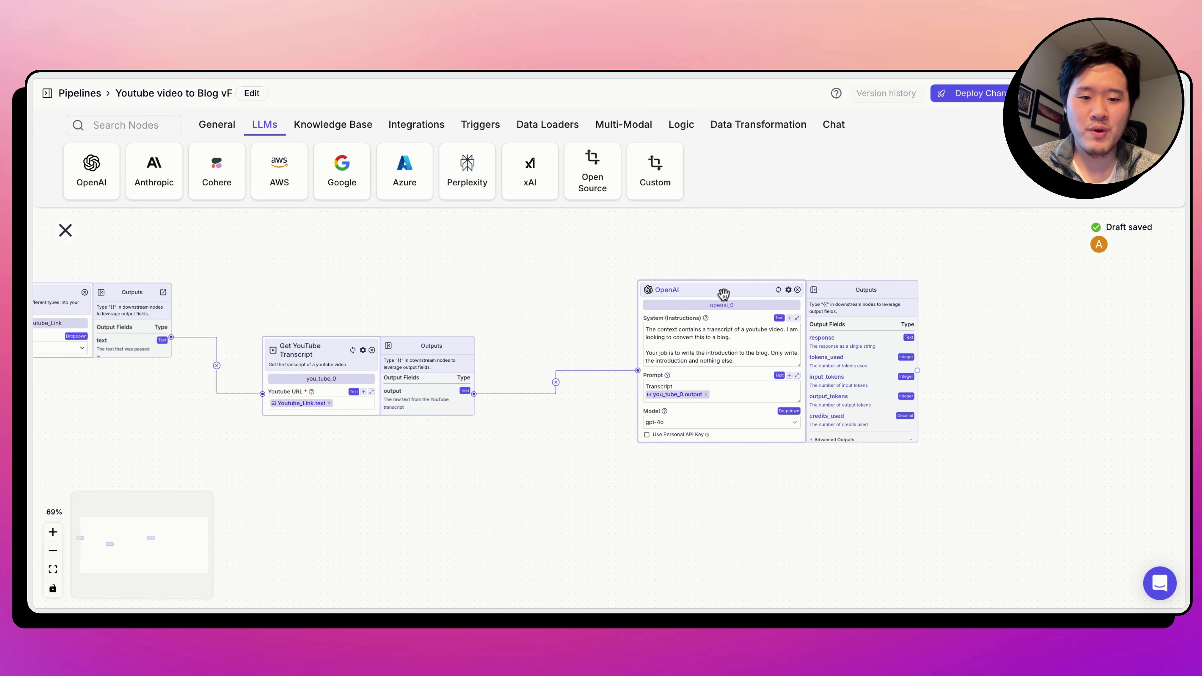
{"action": "right_click", "coordinate": [723, 298]}
{"action": "left_click", "coordinate": [757, 309]}
{"action": "right_click", "coordinate": [755, 324]}
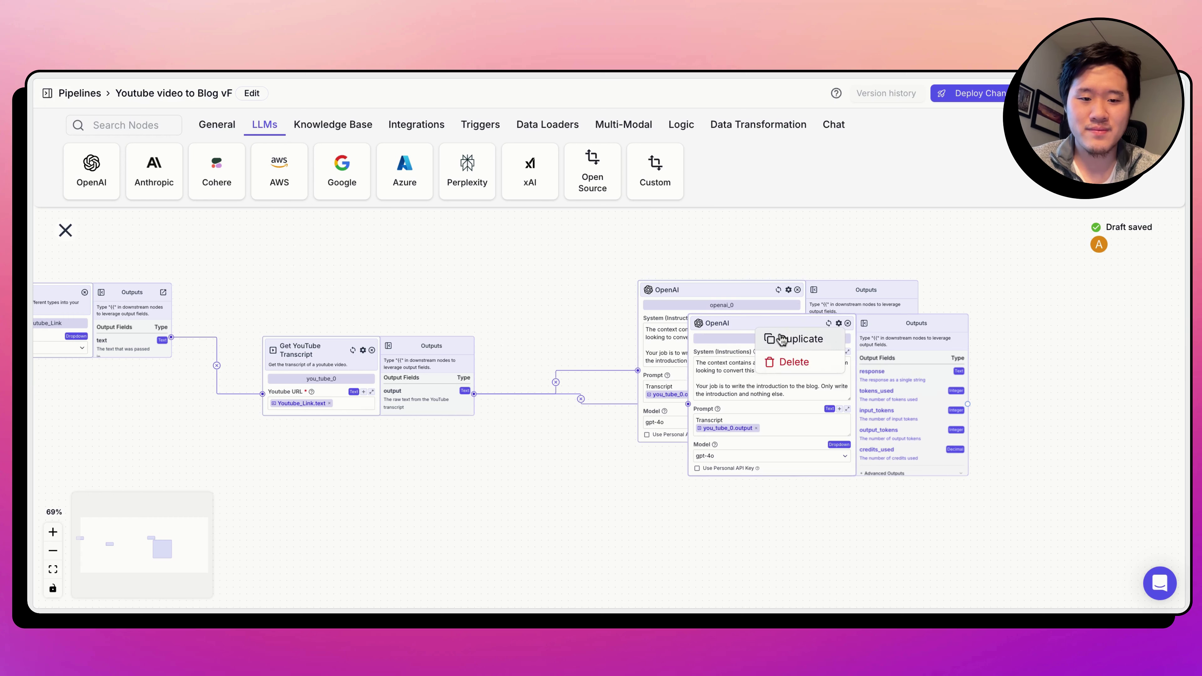
{"action": "left_click", "coordinate": [783, 340]}
Arrange the two duplicated OpenAI nodes in a spaced column beneath the original one.
{"action": "scroll", "coordinate": [583, 505], "scroll_direction": "down", "scroll_amount": 2}
{"action": "left_click_drag", "start_coordinate": [821, 263], "coordinate": [717, 461]}
{"action": "scroll", "coordinate": [588, 392], "scroll_direction": "down", "scroll_amount": 1}
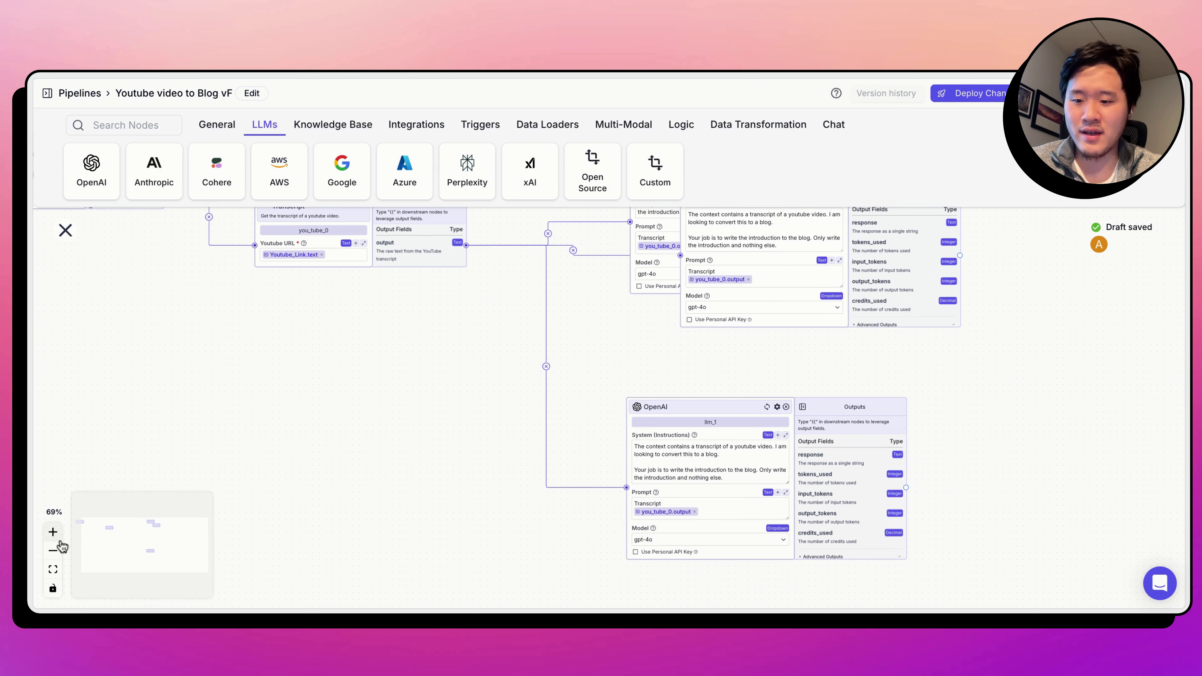
{"action": "left_click", "coordinate": [53, 550]}
{"action": "left_click", "coordinate": [53, 551]}
{"action": "left_click_drag", "start_coordinate": [663, 397], "coordinate": [662, 520]}
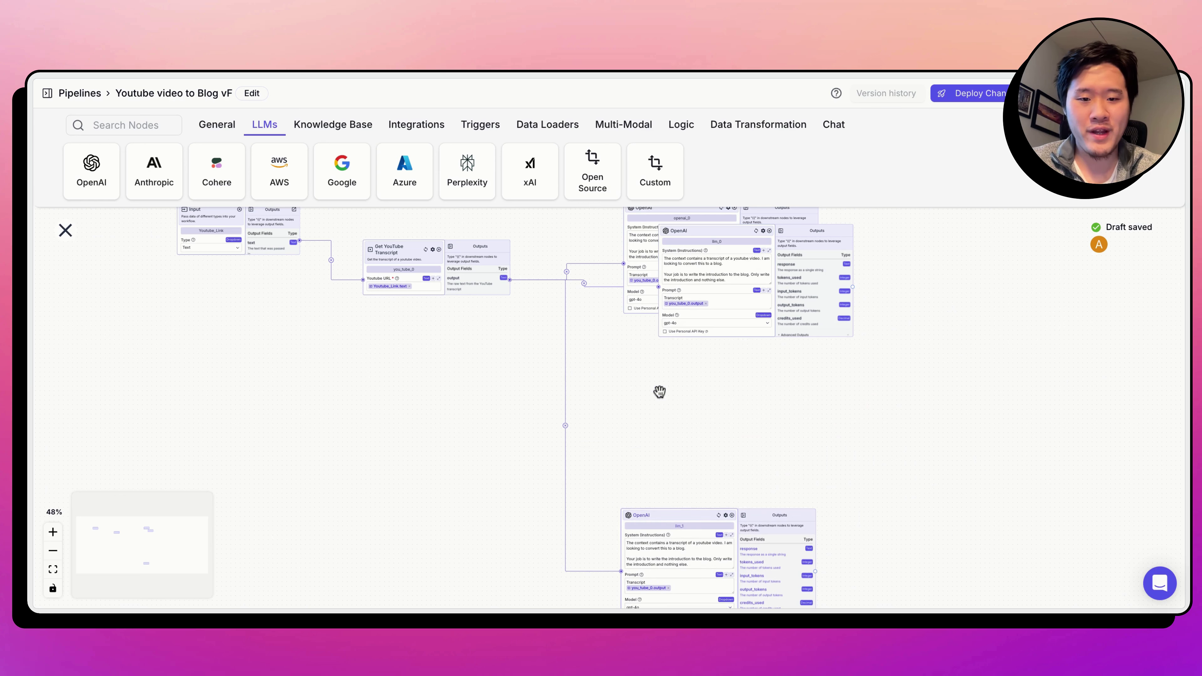
{"action": "left_click_drag", "start_coordinate": [703, 229], "coordinate": [676, 344]}
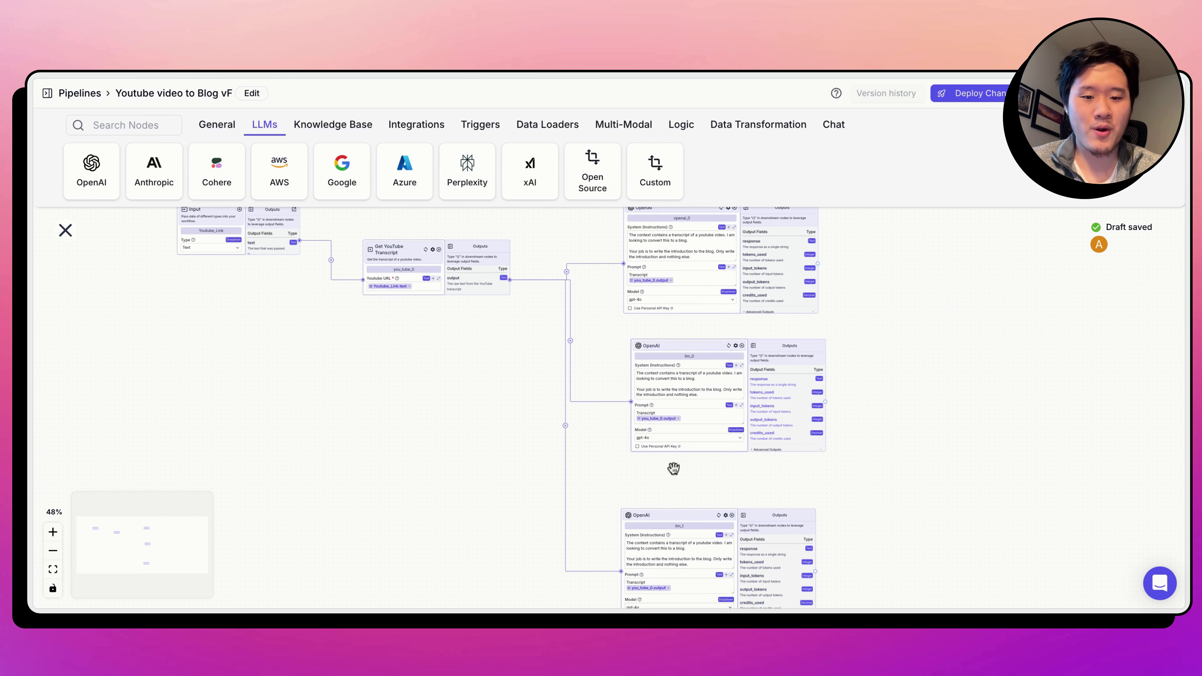
Rewrite the middle OpenAI node's system instructions to request the blog's body paragraphs, with multiple sections that capture all the key points in the video.
{"action": "scroll", "coordinate": [671, 467], "scroll_direction": "down", "scroll_amount": 2}
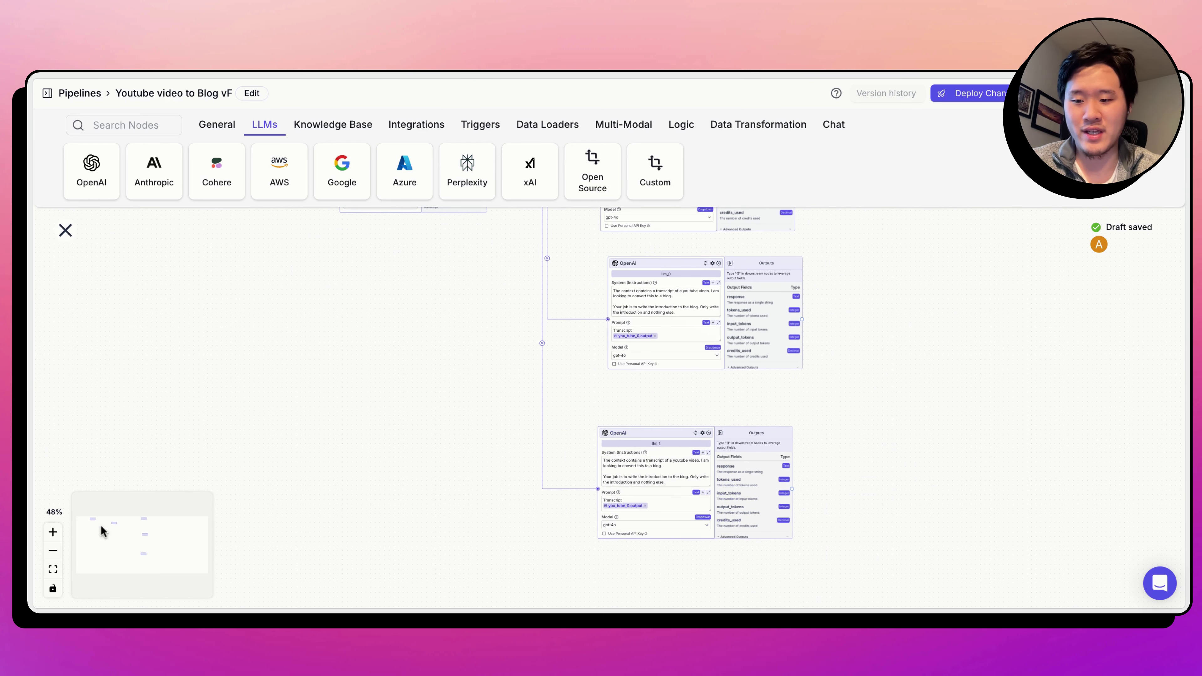
{"action": "left_click", "coordinate": [53, 532]}
{"action": "left_click", "coordinate": [52, 531]}
{"action": "left_click", "coordinate": [53, 532]}
{"action": "scroll", "coordinate": [341, 337], "scroll_direction": "up", "scroll_amount": 4}
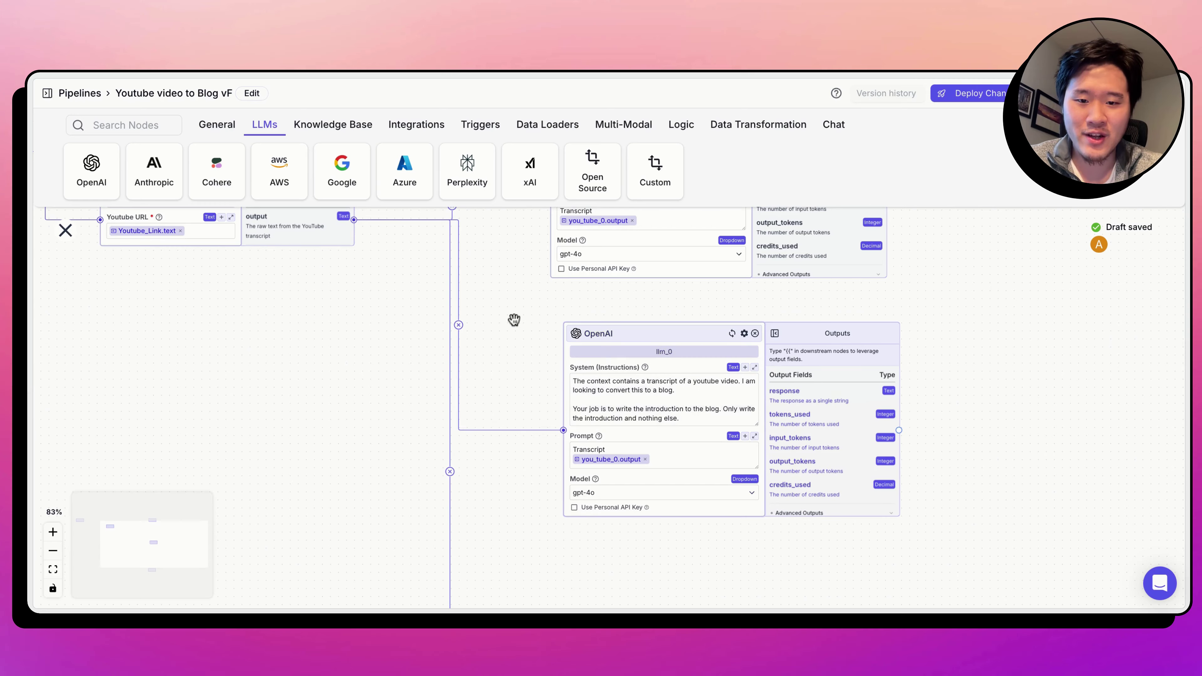
{"action": "scroll", "coordinate": [514, 319], "scroll_direction": "up", "scroll_amount": 1}
{"action": "left_click", "coordinate": [685, 424]}
{"action": "key", "text": "ctrl+a"}
{"action": "type", "text": "The context contains a transcript of a youtube video. I am looking to convert this to a blog.\\n\\nYour job is to write the body paragraphs. Have multiple sections that capture all the key points in the video."}
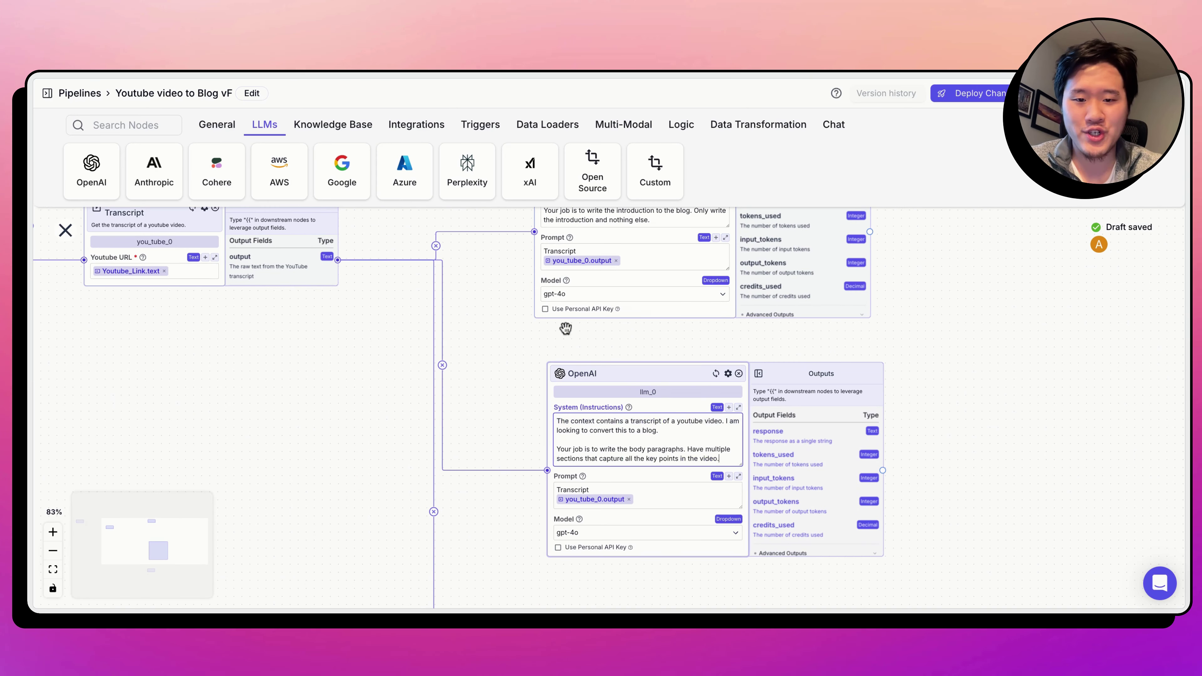
{"action": "left_click", "coordinate": [552, 260]}
{"action": "left_click", "coordinate": [604, 450]}
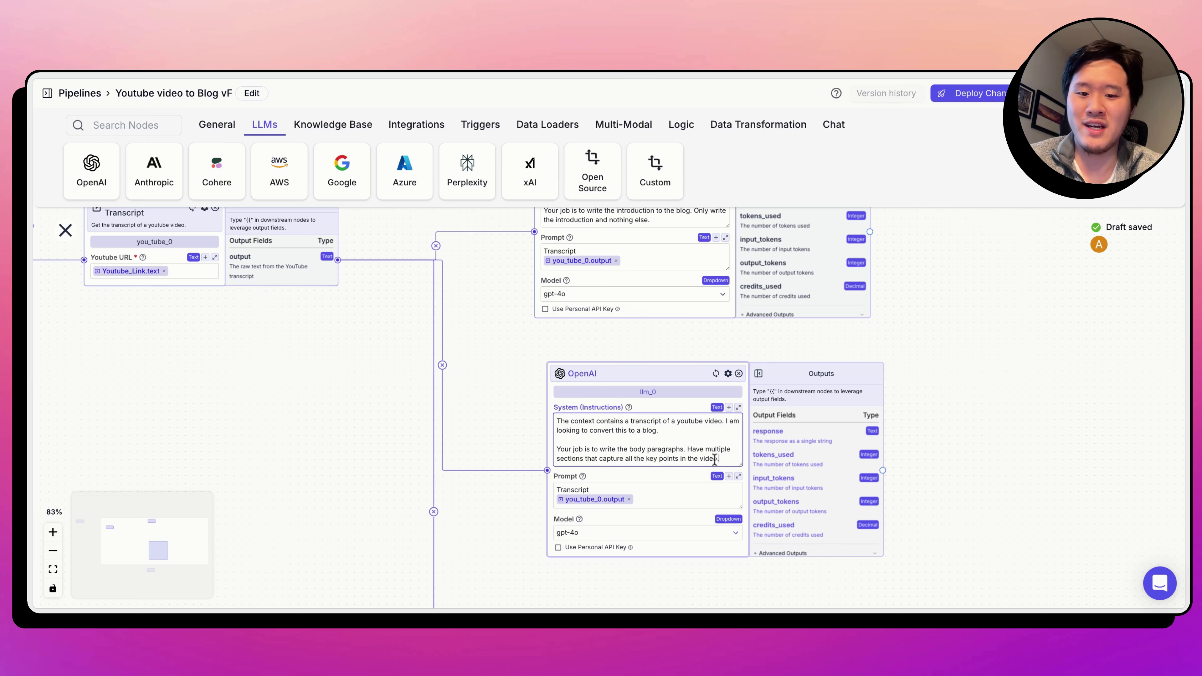
{"action": "left_click", "coordinate": [505, 539]}
Rewrite the lowest OpenAI node's system instructions to request only a 2 sentence blog conclusion summarizing the main topic and points of the video.
{"action": "scroll", "coordinate": [503, 541], "scroll_direction": "down", "scroll_amount": 3}
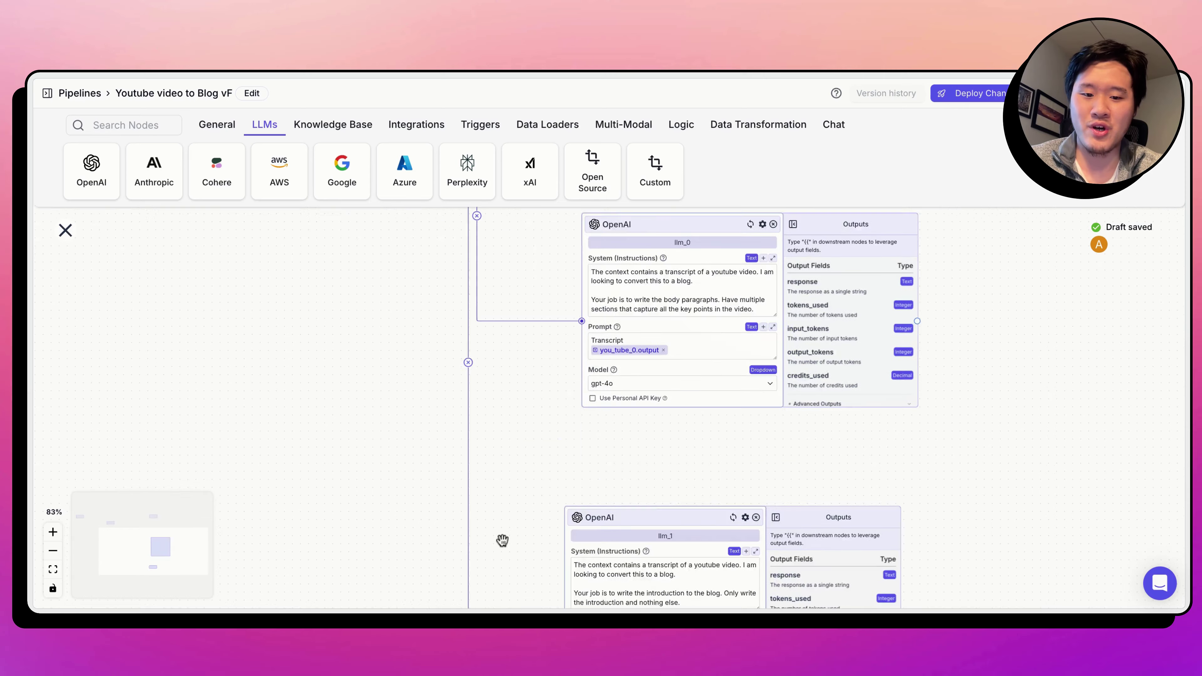
{"action": "scroll", "coordinate": [502, 540], "scroll_direction": "down", "scroll_amount": 3}
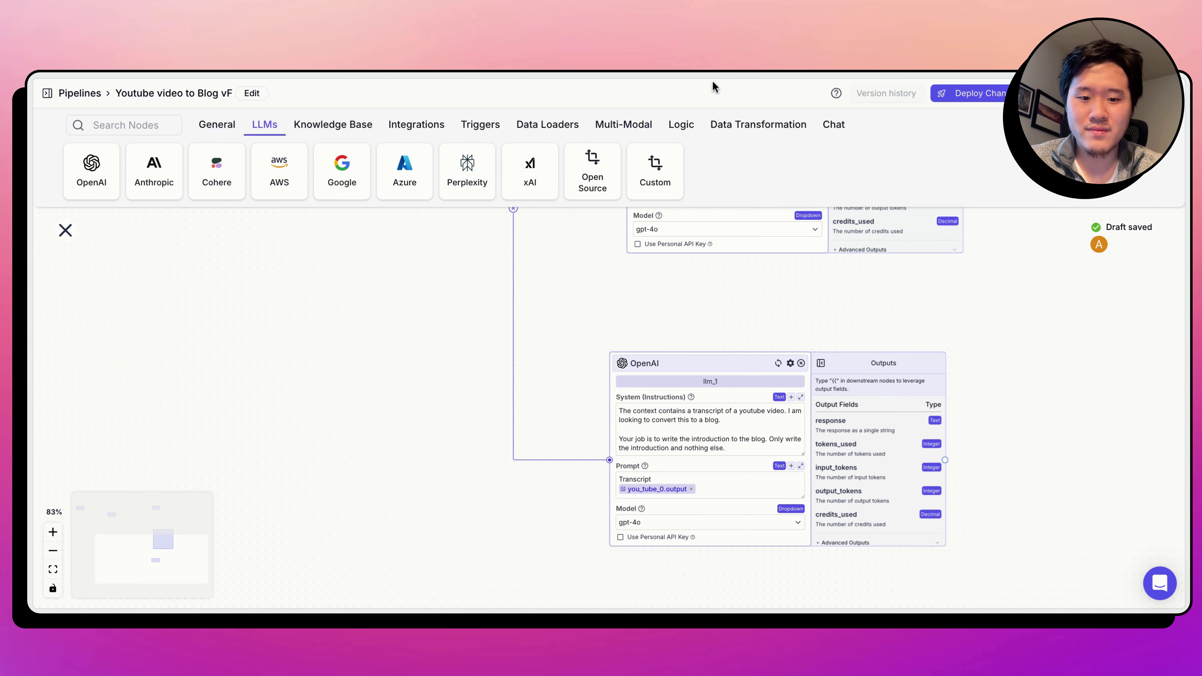
{"action": "left_click", "coordinate": [694, 420]}
{"action": "type", "text": "Your job is to write the conclusion of the blog. Write a 2 sentence conclusion summarizing the main topic and points of the video. Only write the conclusion and nothing else."}
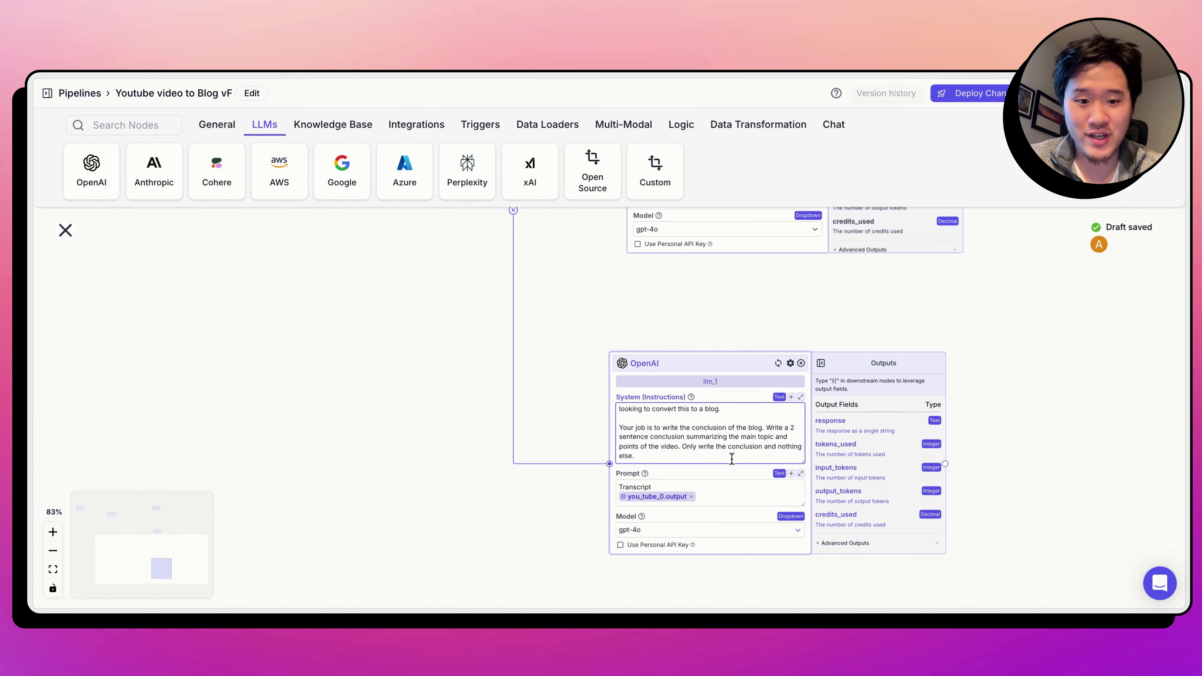
{"action": "scroll", "coordinate": [716, 444], "scroll_direction": "up", "scroll_amount": 2}
{"action": "scroll", "coordinate": [717, 444], "scroll_direction": "down", "scroll_amount": 2}
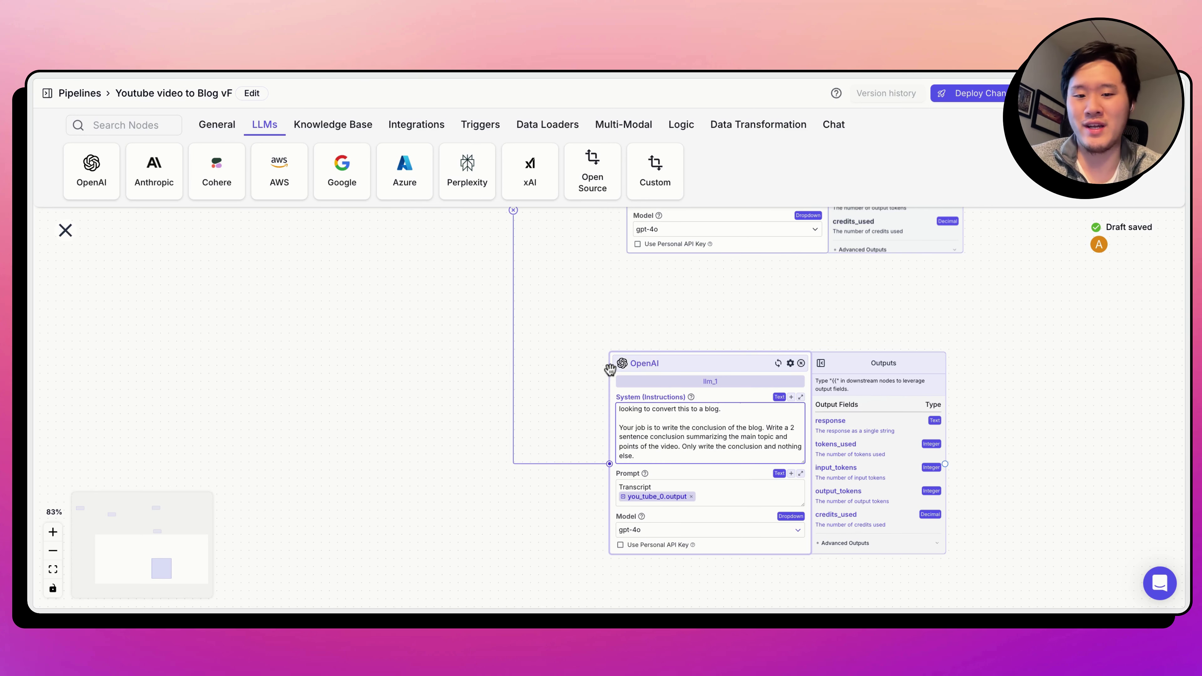
{"action": "scroll", "coordinate": [568, 351], "scroll_direction": "up", "scroll_amount": 10}
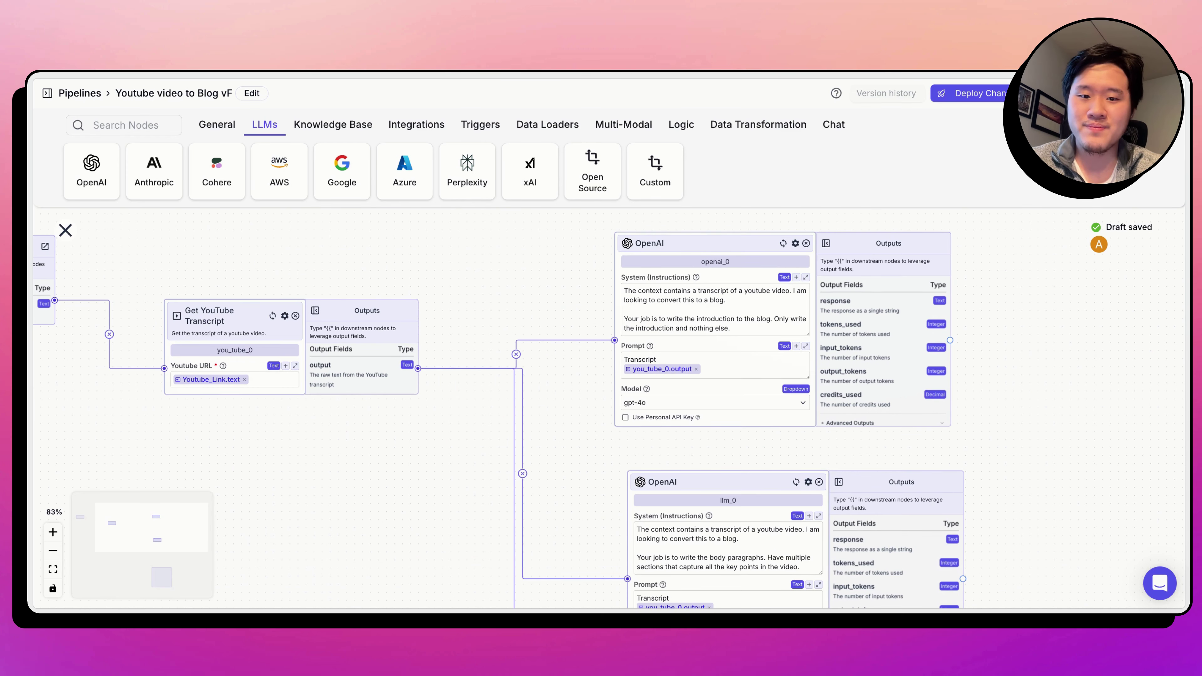
{"action": "scroll", "coordinate": [528, 263], "scroll_direction": "up", "scroll_amount": 5}
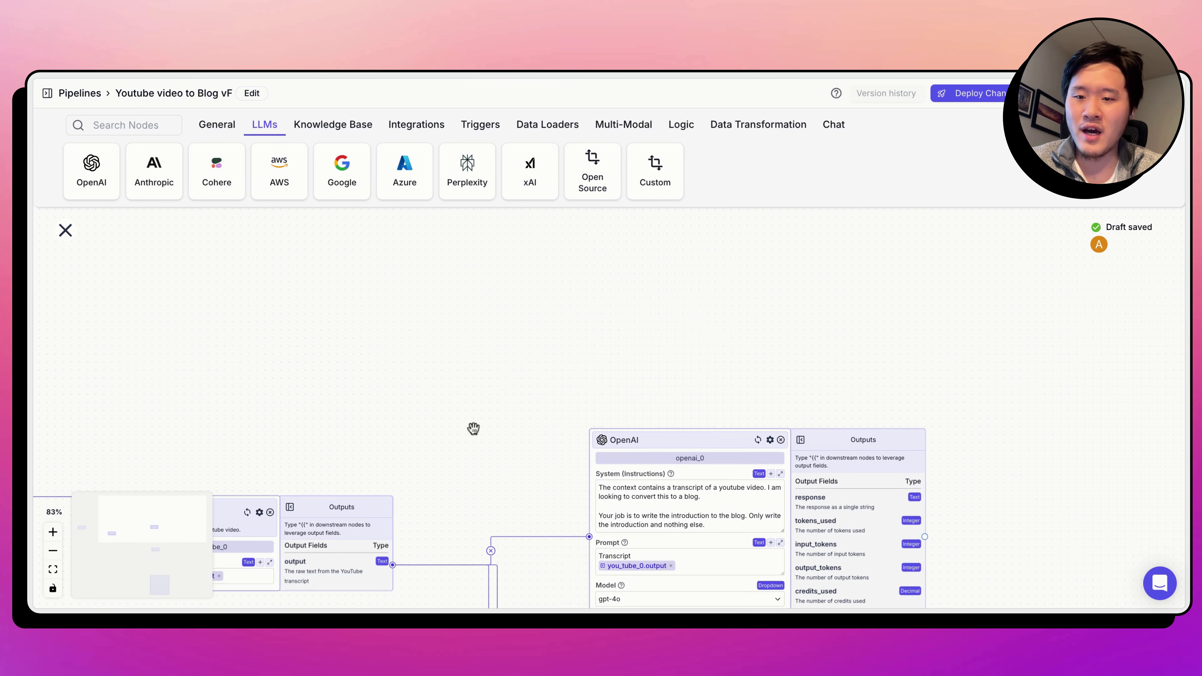
Duplicate the introduction OpenAI node above itself and rewrite the copy's system instructions to request only a title for the blog.
{"action": "right_click", "coordinate": [667, 437]}
{"action": "left_click", "coordinate": [701, 448]}
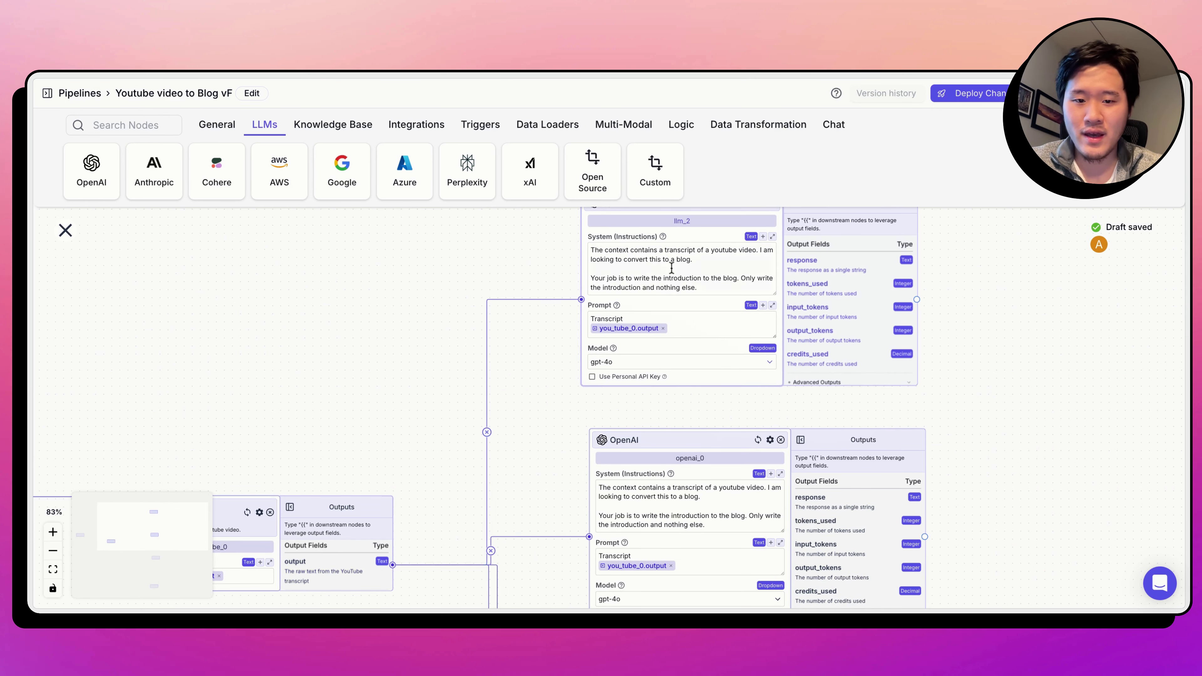
{"action": "left_click", "coordinate": [672, 268]}
{"action": "key", "text": "ctrl+a"}
{"action": "type", "text": "The context contains a transcript of a youtube video. I am converting this to a blog.  Your job is to come up with a title for the blog. Only write the title of the blog and nothing else."}
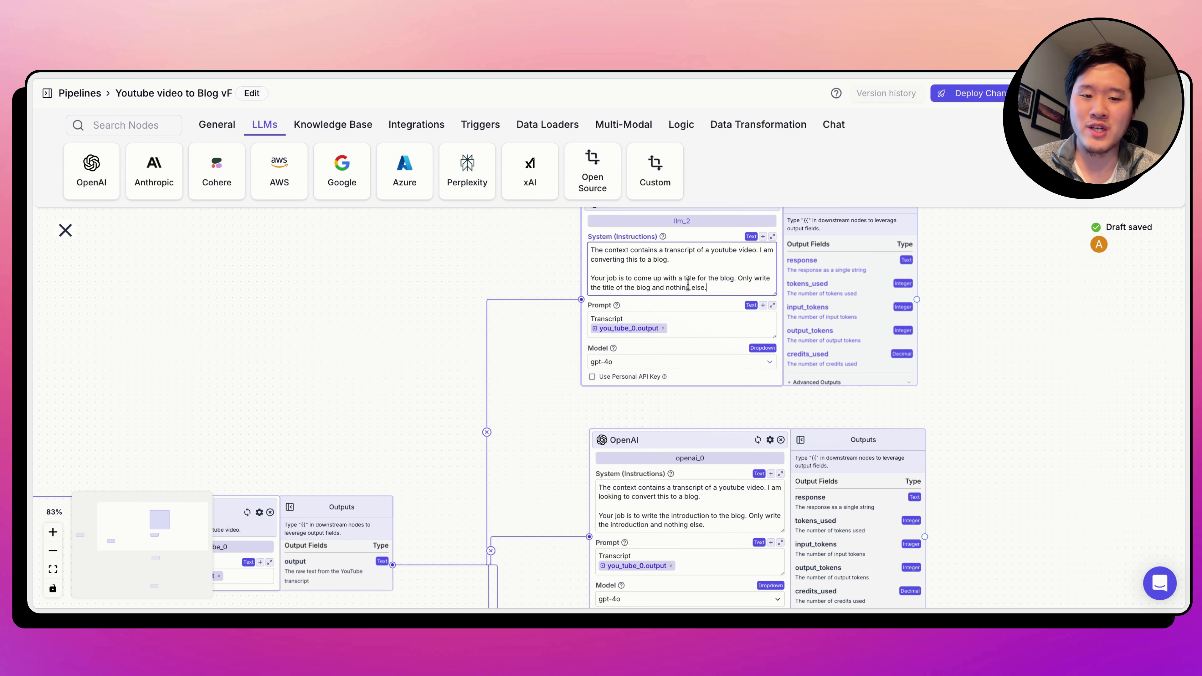
Add a new OpenAI node to the right of the column of OpenAI nodes.
{"action": "left_click", "coordinate": [52, 551]}
{"action": "left_click", "coordinate": [52, 551]}
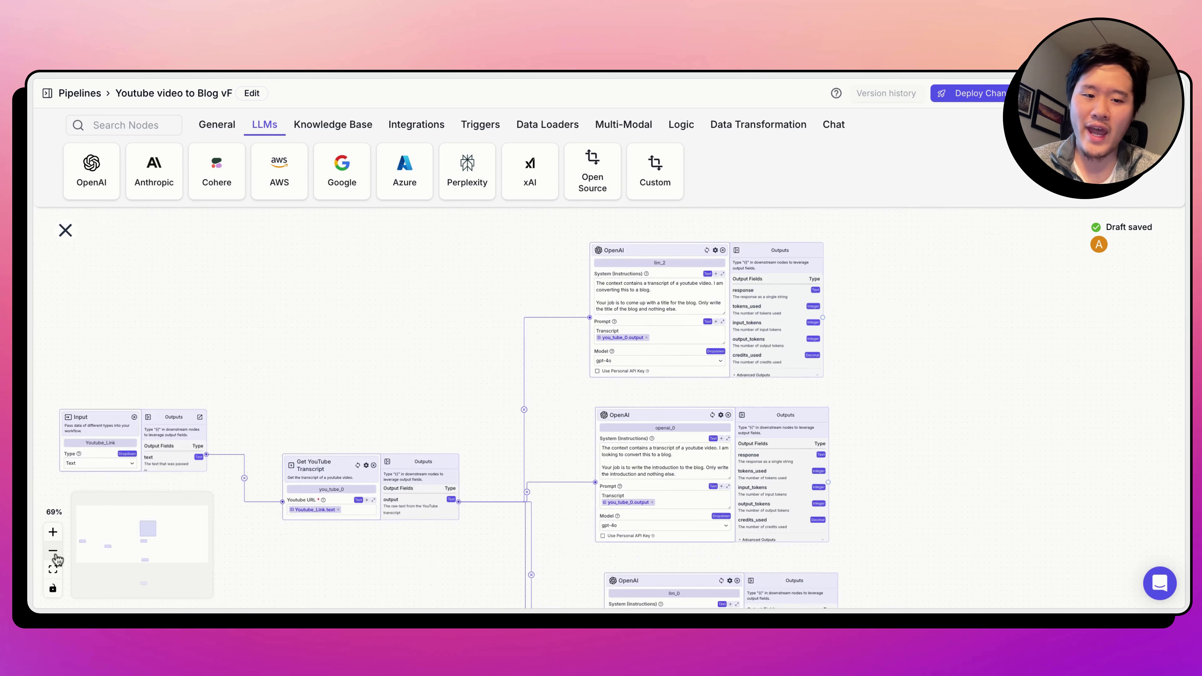
{"action": "left_click", "coordinate": [53, 550]}
{"action": "scroll", "coordinate": [913, 431], "scroll_direction": "right", "scroll_amount": 5}
{"action": "scroll", "coordinate": [914, 430], "scroll_direction": "down", "scroll_amount": 3}
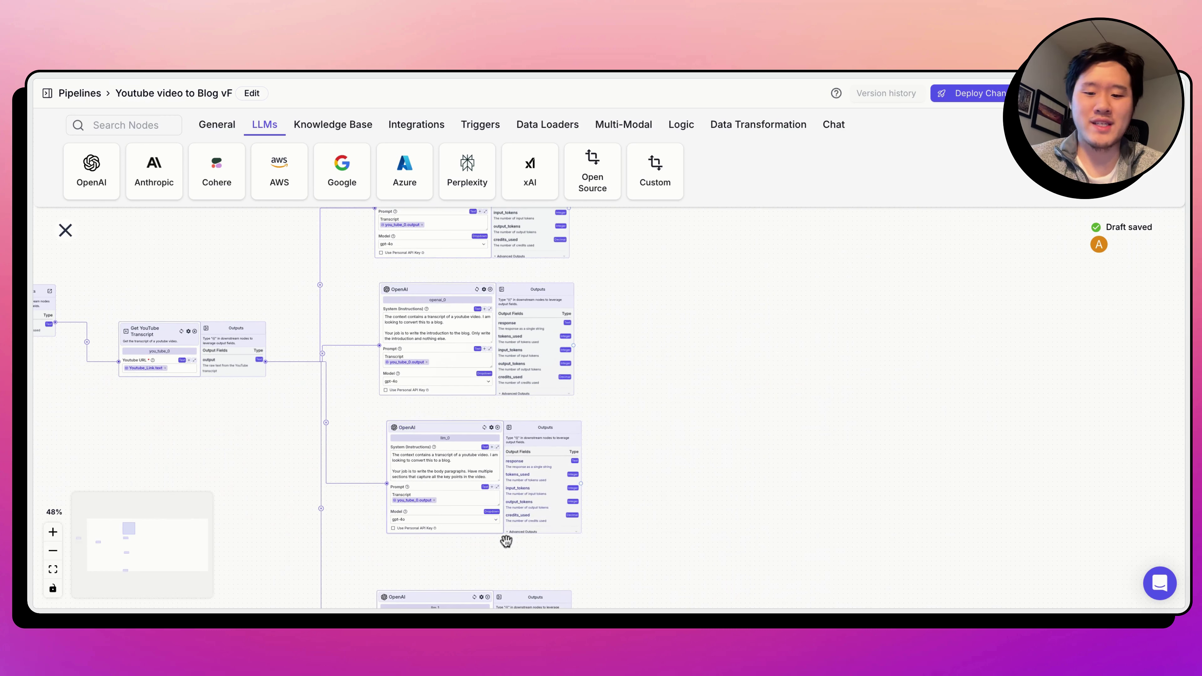
{"action": "scroll", "coordinate": [422, 598], "scroll_direction": "down", "scroll_amount": 1}
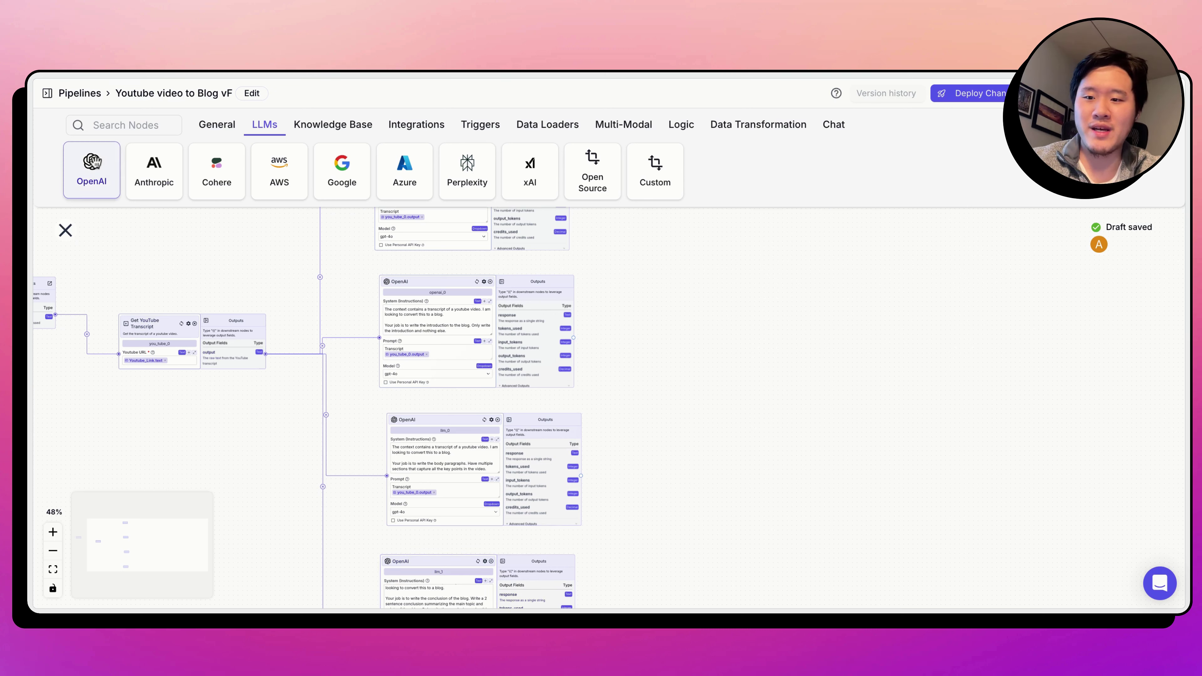
{"action": "left_click_drag", "start_coordinate": [91, 166], "coordinate": [671, 313]}
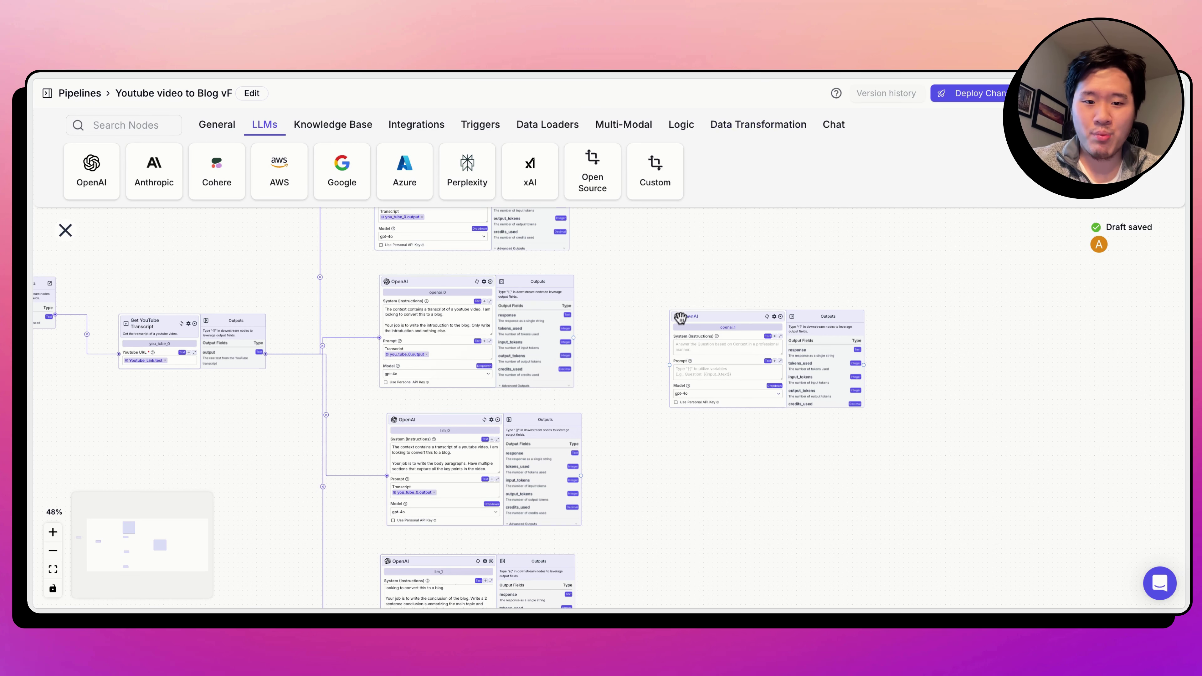
Give the new OpenAI node expert blog proofreader instructions: standardize the formatting, ensure no duplicate information and leave out a title, then review them.
{"action": "left_click", "coordinate": [695, 348]}
{"action": "key", "text": "ctrl+v"}
{"action": "left_click", "coordinate": [53, 533]}
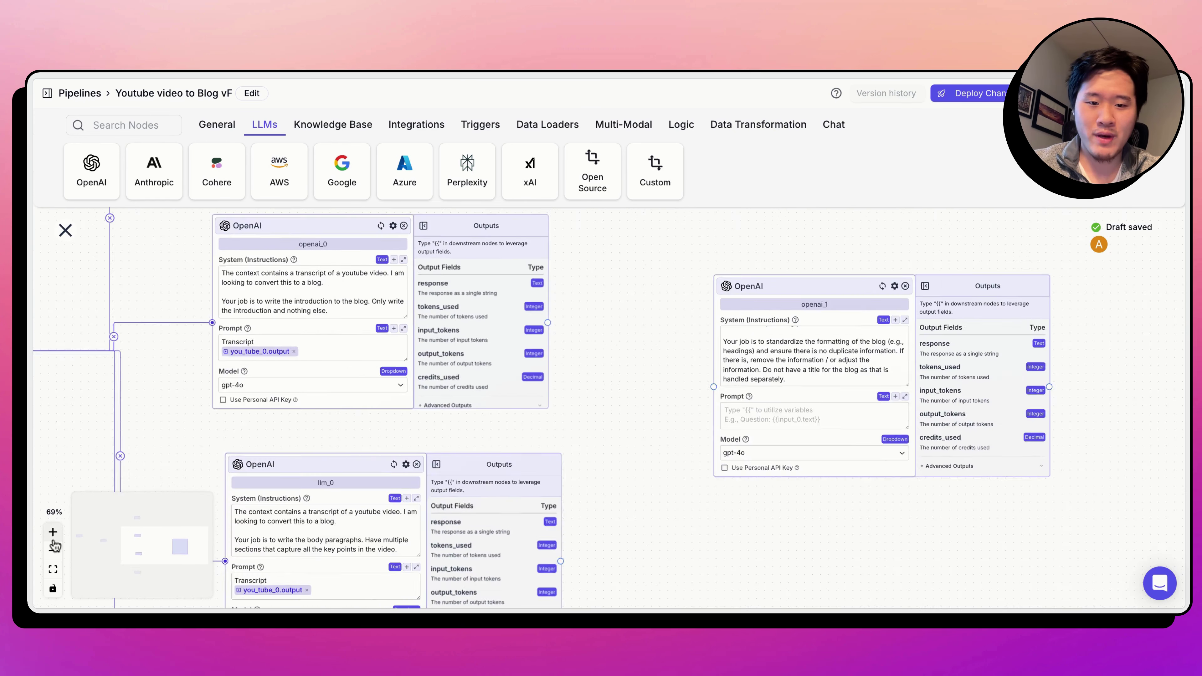
{"action": "left_click", "coordinate": [52, 533]}
{"action": "left_click", "coordinate": [883, 341]}
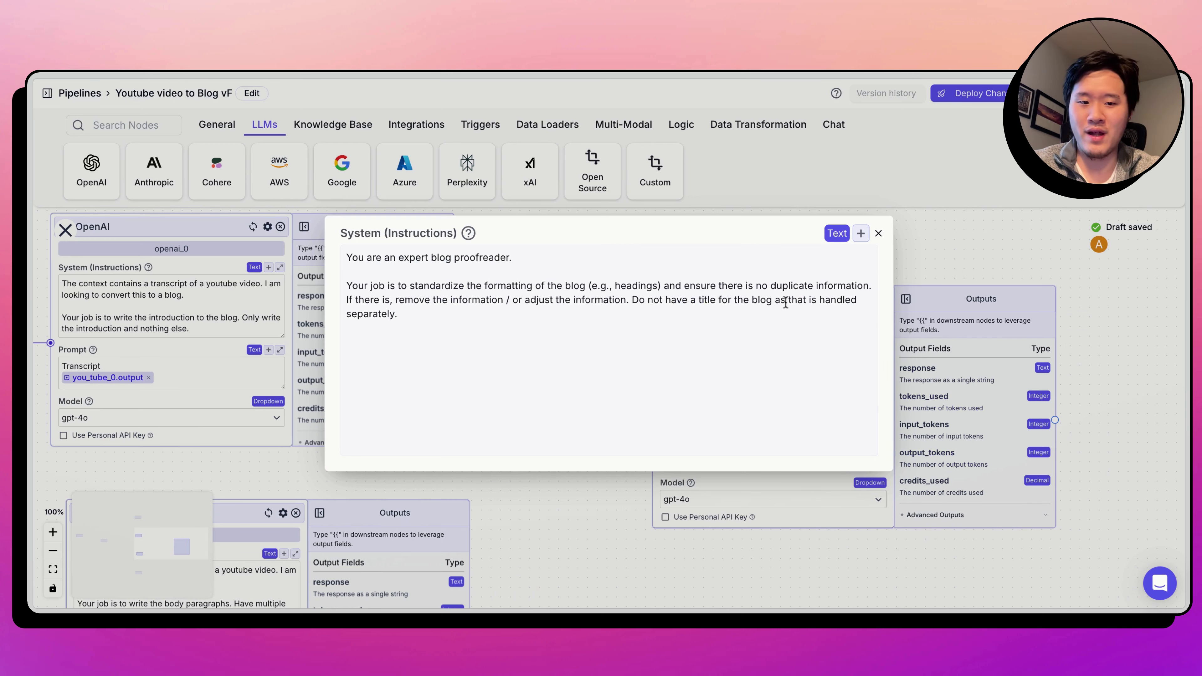
{"action": "left_click", "coordinate": [879, 233]}
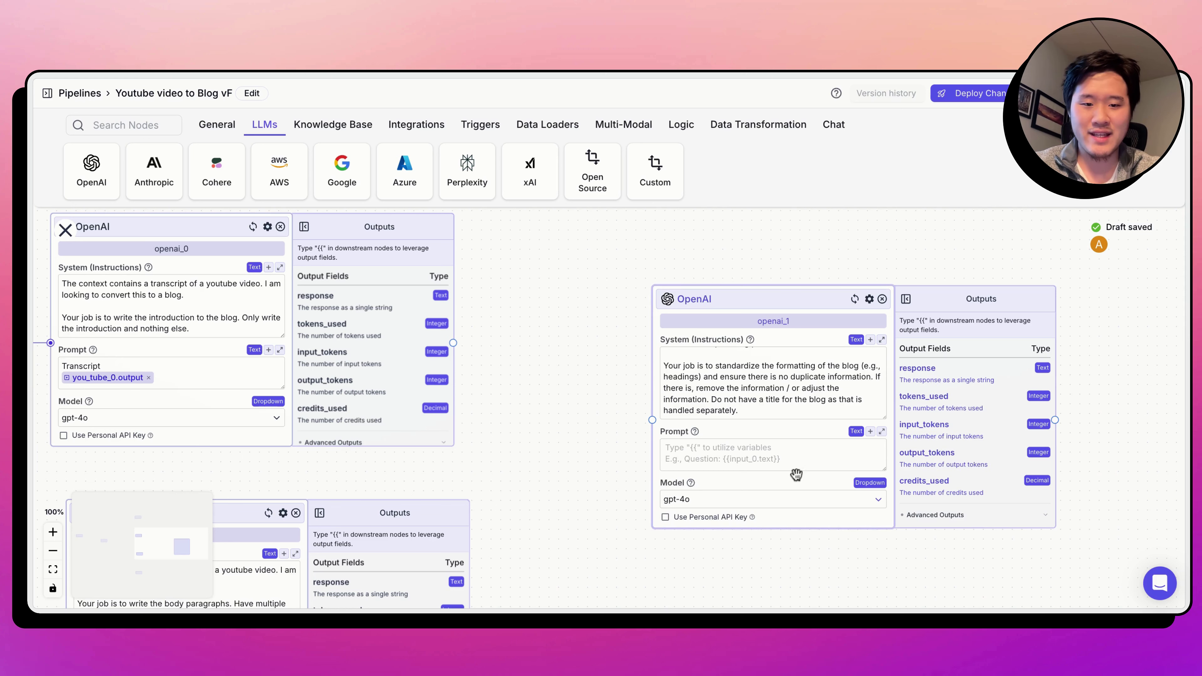
Insert the introduction node's response, openai_0.response, into the proofreading node's prompt.
{"action": "left_click", "coordinate": [52, 551]}
{"action": "left_click", "coordinate": [53, 551]}
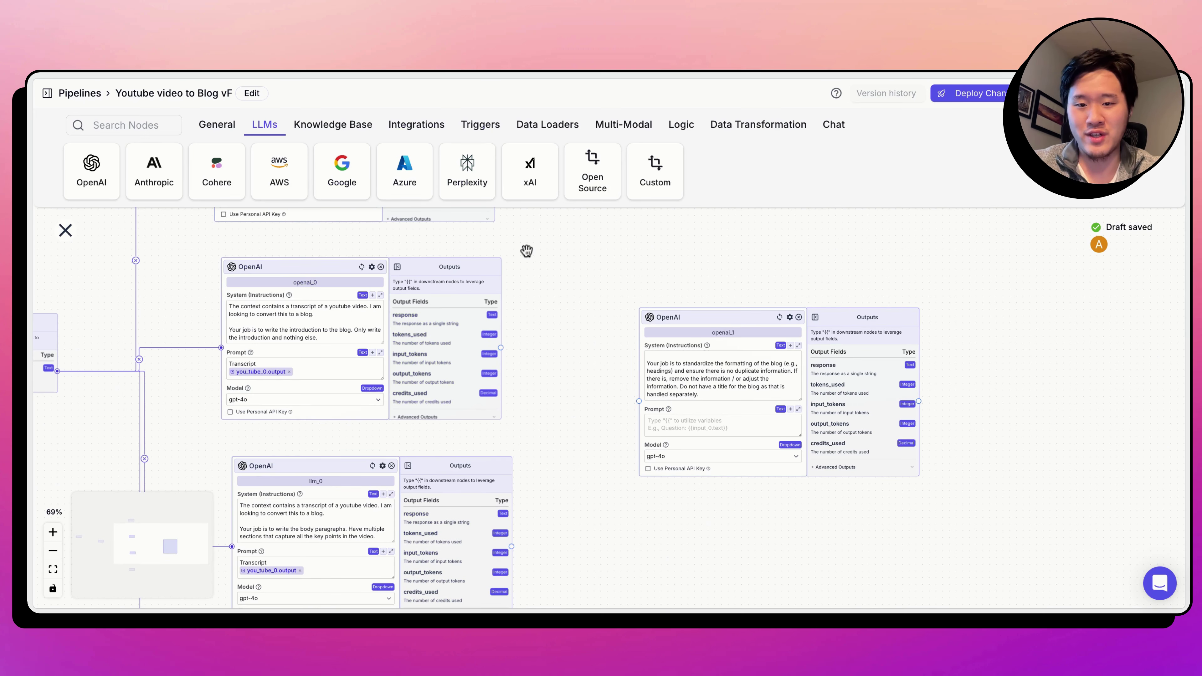
{"action": "scroll", "coordinate": [581, 259], "scroll_direction": "up", "scroll_amount": 2}
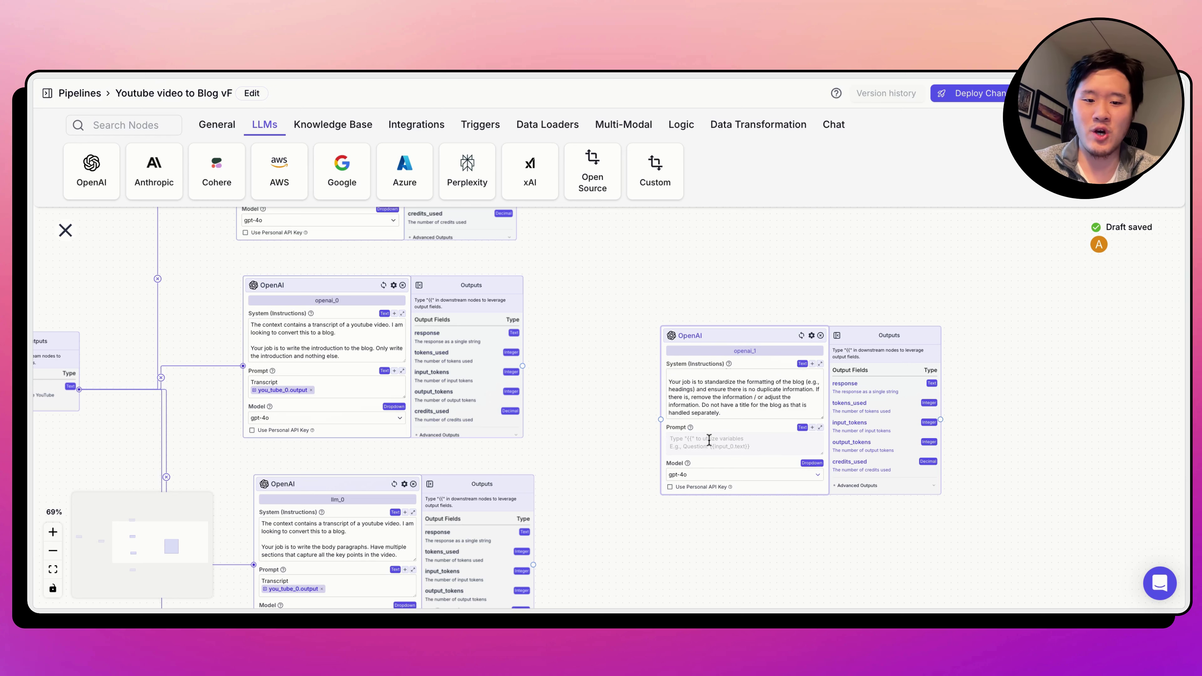
{"action": "left_click", "coordinate": [745, 439]}
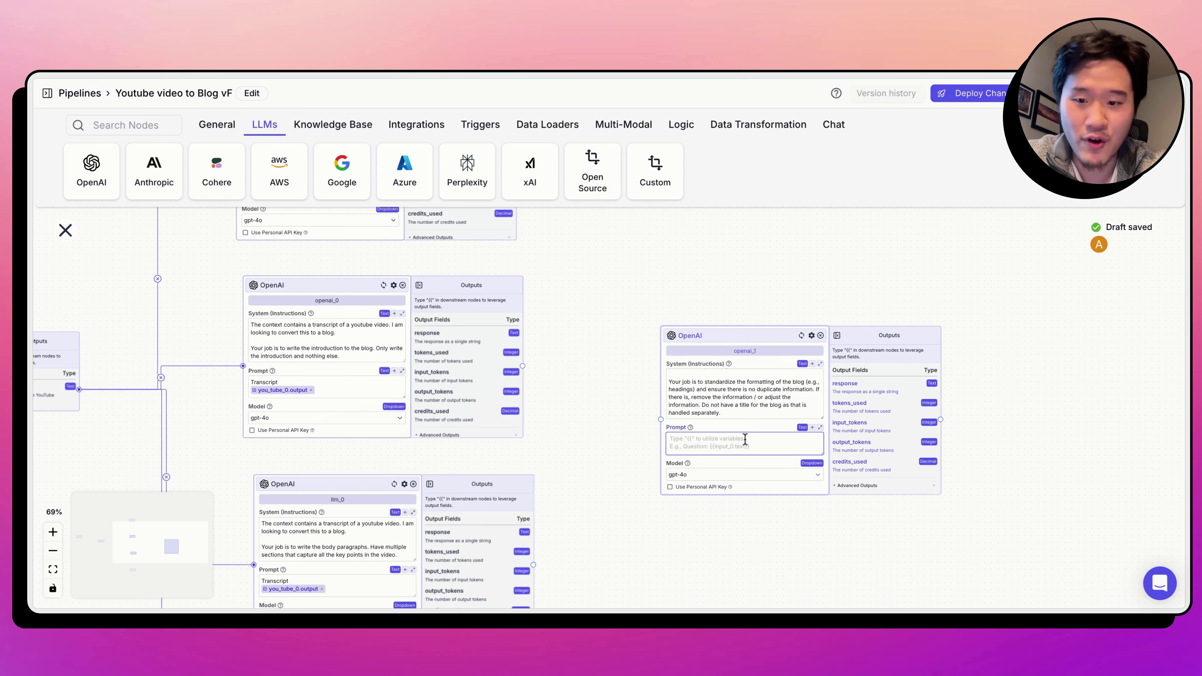
{"action": "type", "text": "{{"}
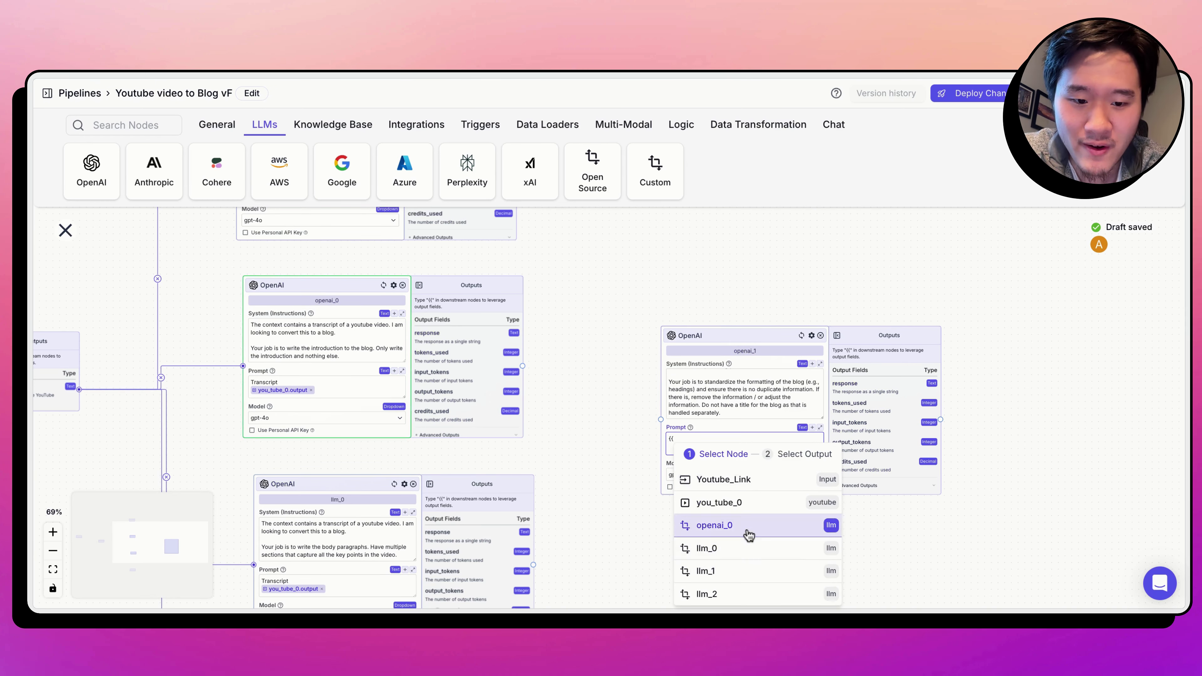
{"action": "left_click", "coordinate": [750, 525]}
{"action": "left_click", "coordinate": [780, 552]}
Add the body node's response, llm_0.response, on a new line of the proofreading node's prompt.
{"action": "scroll", "coordinate": [607, 575], "scroll_direction": "down", "scroll_amount": 3}
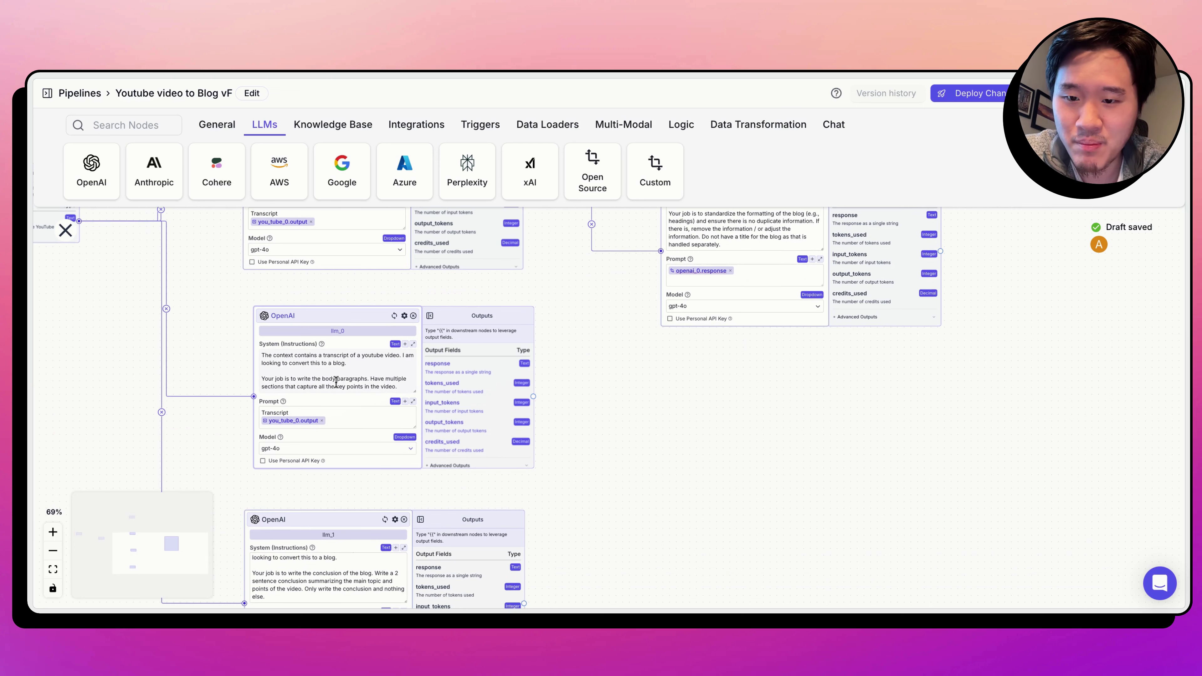
{"action": "left_click", "coordinate": [730, 280]}
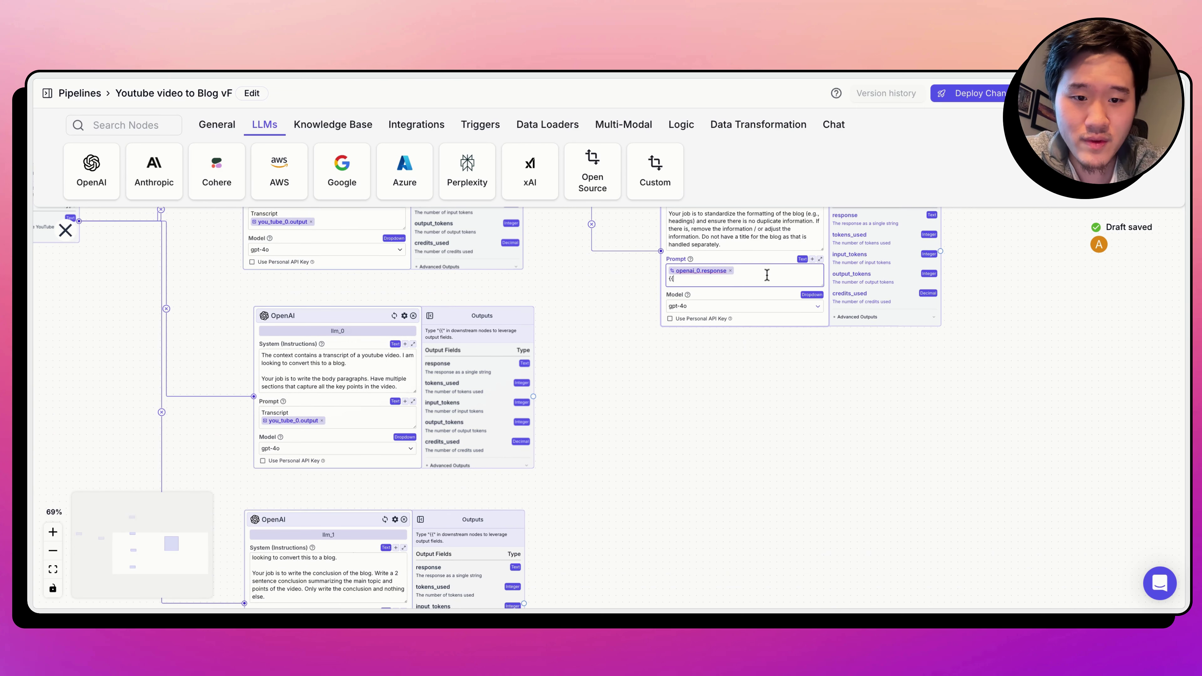
{"action": "type", "text": "{{"}
{"action": "left_click", "coordinate": [738, 368]}
{"action": "left_click", "coordinate": [754, 386]}
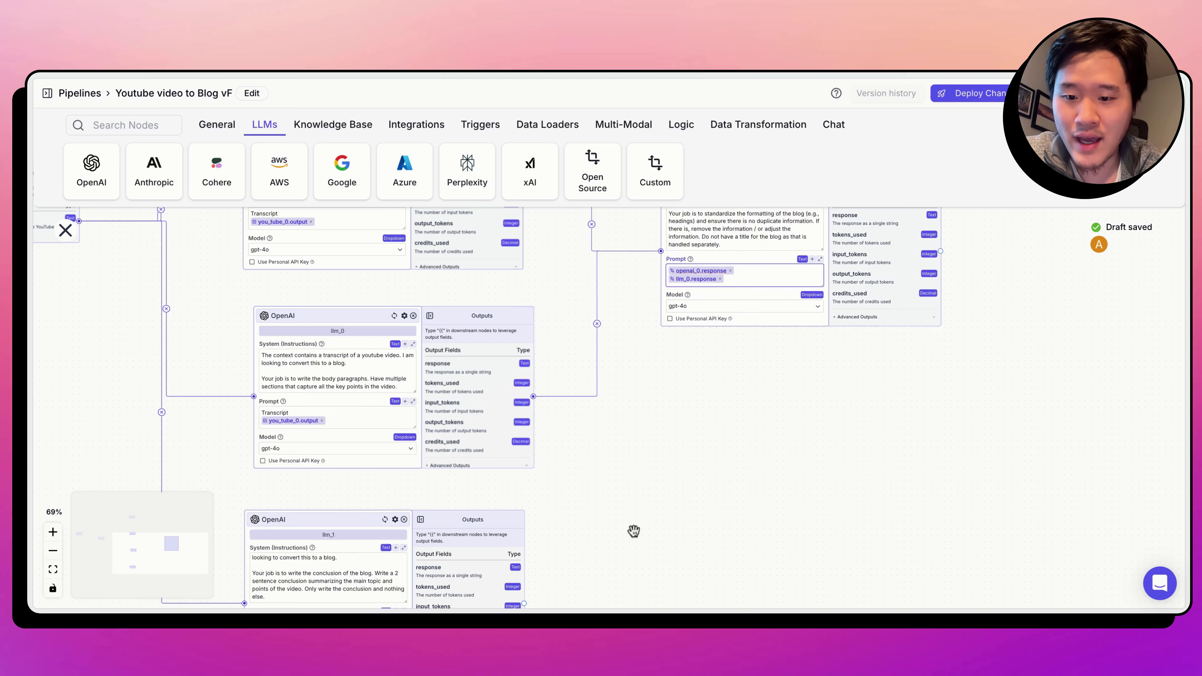
Add the conclusion node's response, llm_1.response, on a third line of the proofreading node's prompt.
{"action": "scroll", "coordinate": [633, 531], "scroll_direction": "down", "scroll_amount": 3}
{"action": "scroll", "coordinate": [724, 327], "scroll_direction": "up", "scroll_amount": 4}
{"action": "scroll", "coordinate": [724, 327], "scroll_direction": "right", "scroll_amount": 2}
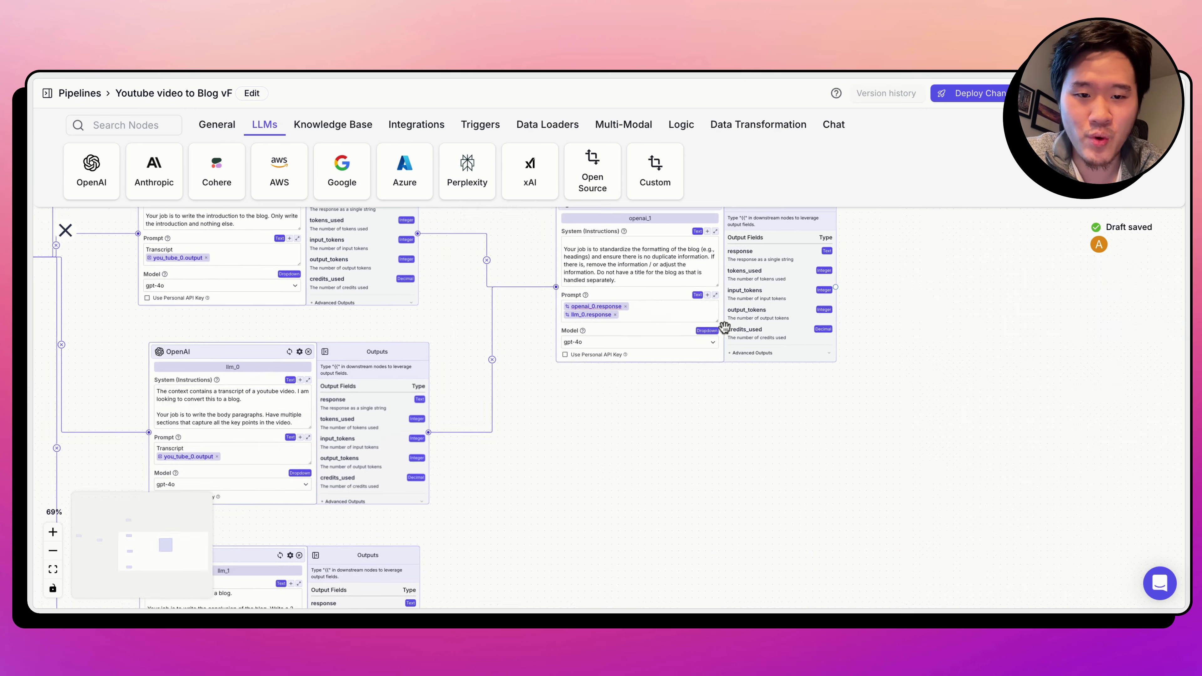
{"action": "left_click", "coordinate": [628, 322]}
{"action": "type", "text": "{{"}
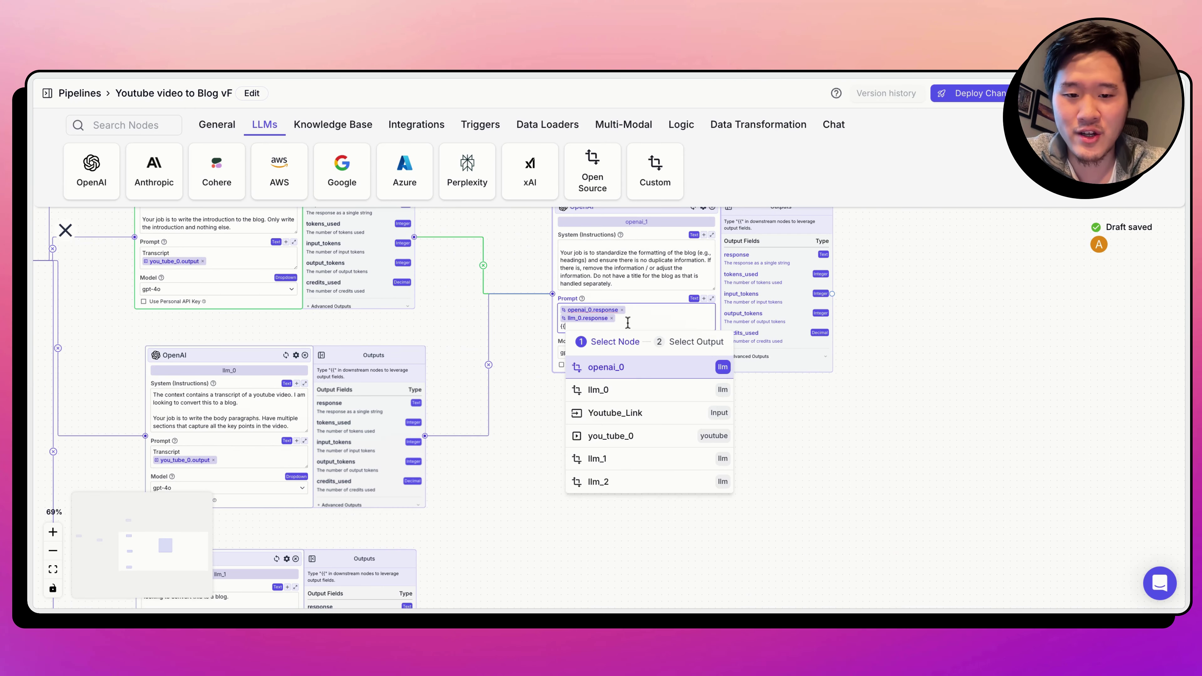
{"action": "left_click", "coordinate": [606, 459]}
{"action": "left_click", "coordinate": [662, 428]}
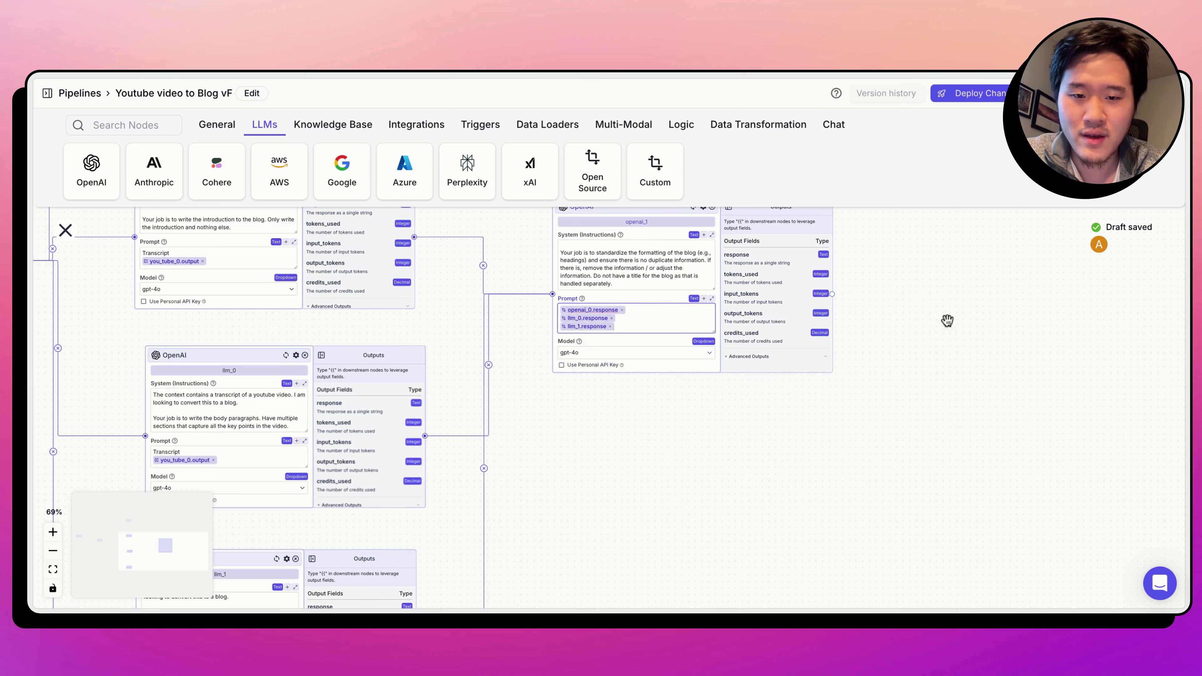
Add a Text node to the upper right of the proofreading OpenAI node.
{"action": "scroll", "coordinate": [986, 310], "scroll_direction": "up", "scroll_amount": 3}
{"action": "scroll", "coordinate": [986, 310], "scroll_direction": "right", "scroll_amount": 1}
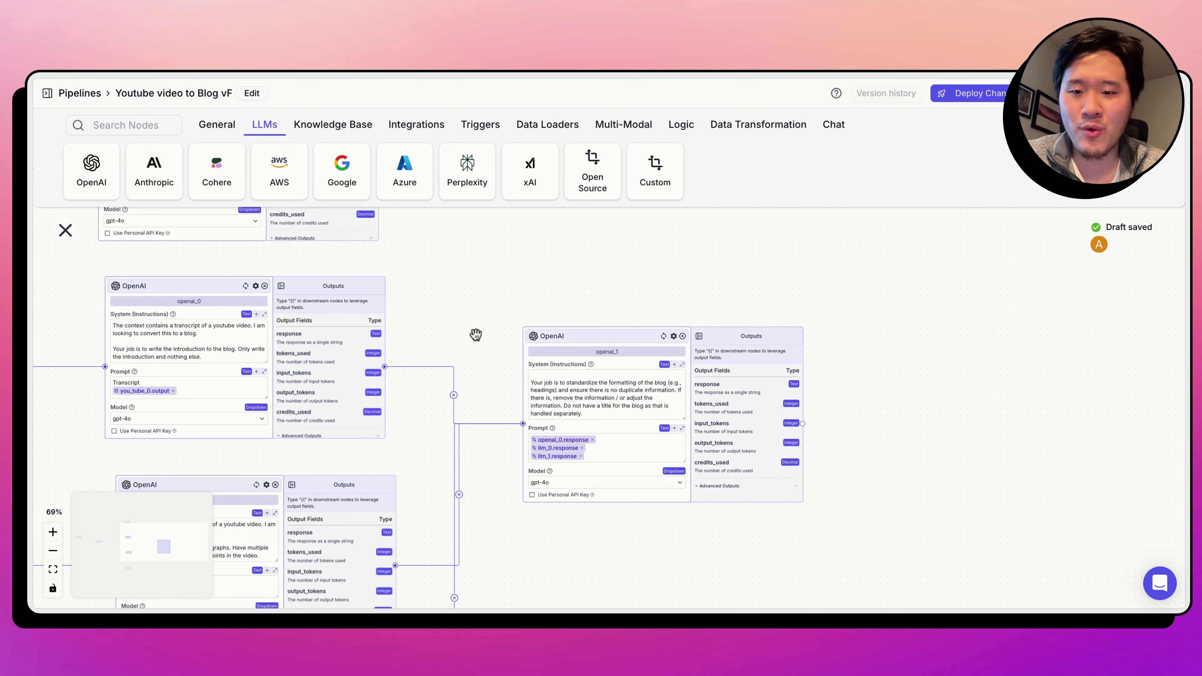
{"action": "scroll", "coordinate": [478, 308], "scroll_direction": "up", "scroll_amount": 2}
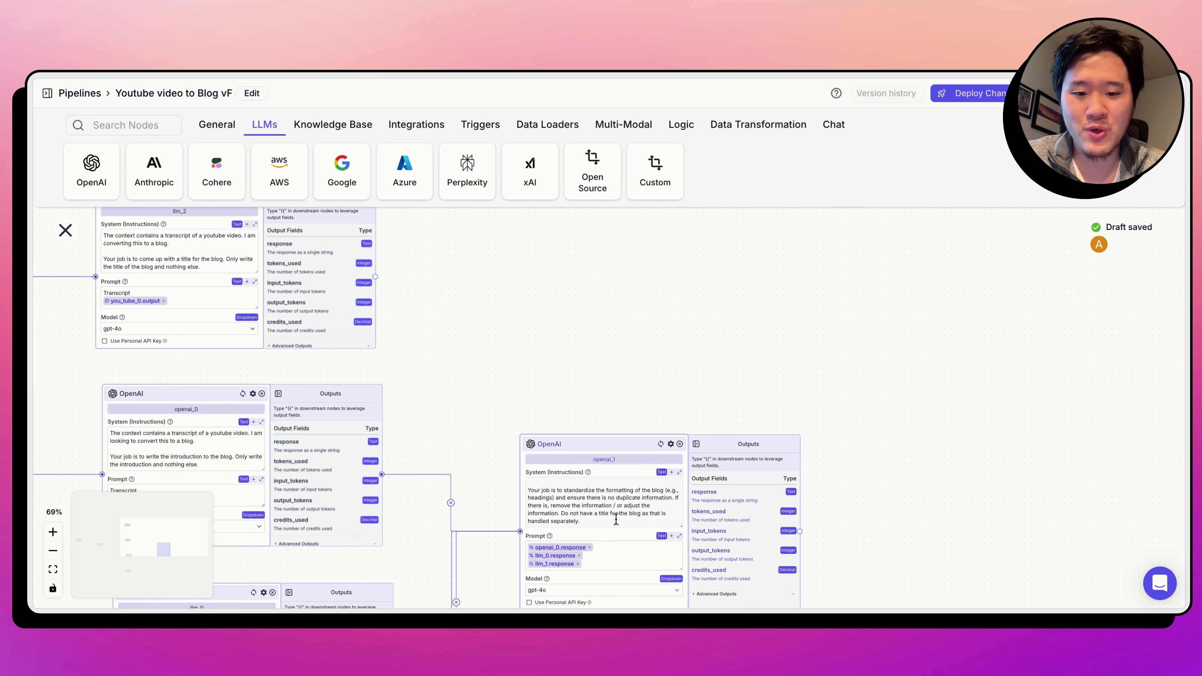
{"action": "scroll", "coordinate": [657, 358], "scroll_direction": "right", "scroll_amount": 3}
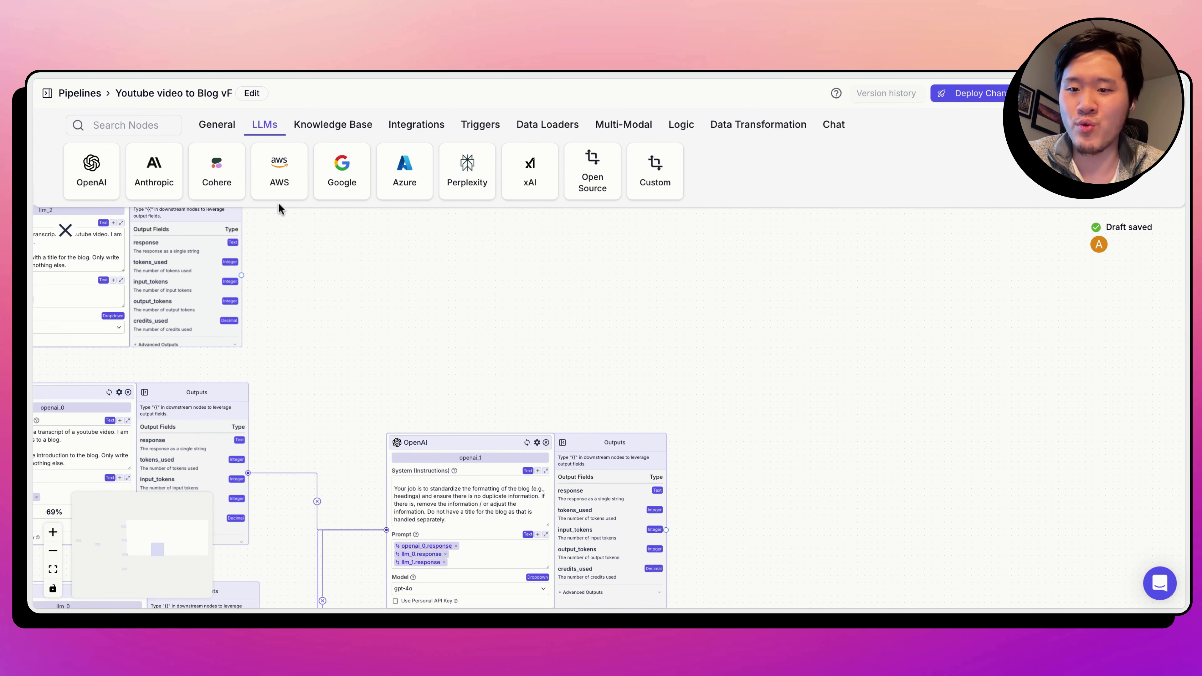
{"action": "left_click", "coordinate": [217, 125]}
{"action": "left_click_drag", "start_coordinate": [216, 184], "coordinate": [725, 368]}
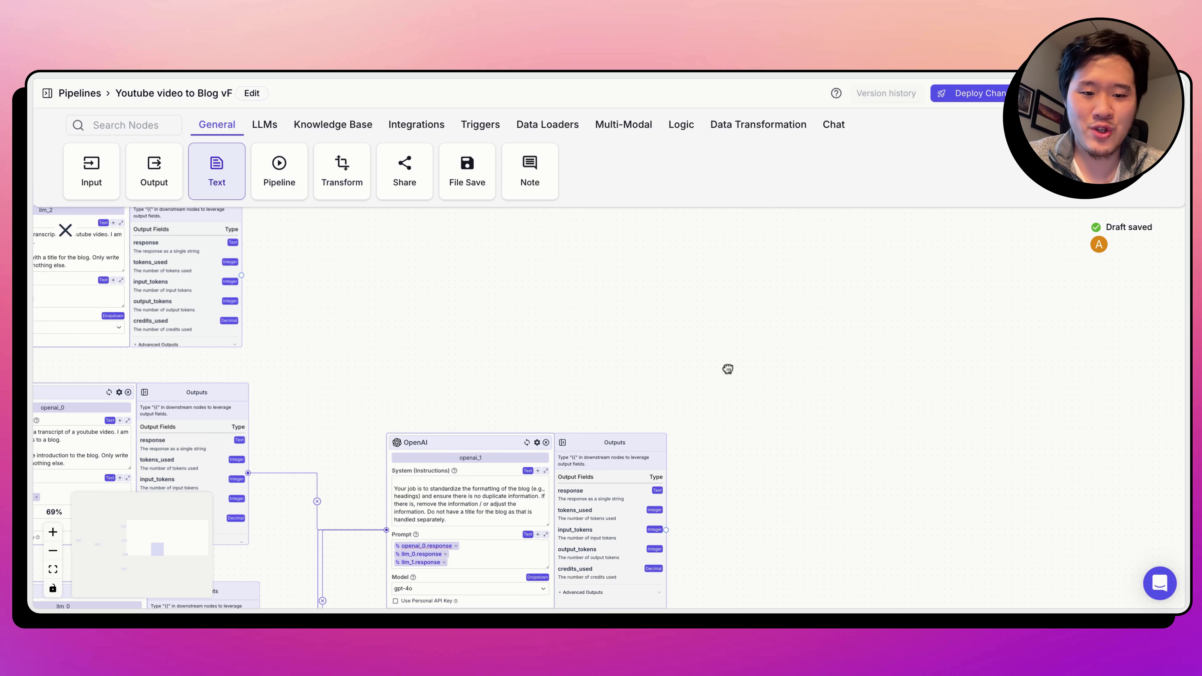
Fill the Text node with the title node's llm_2.response and, on a new line, the proofreading node's openai_1.response.
{"action": "left_click", "coordinate": [751, 437]}
{"action": "type", "text": "{{"}
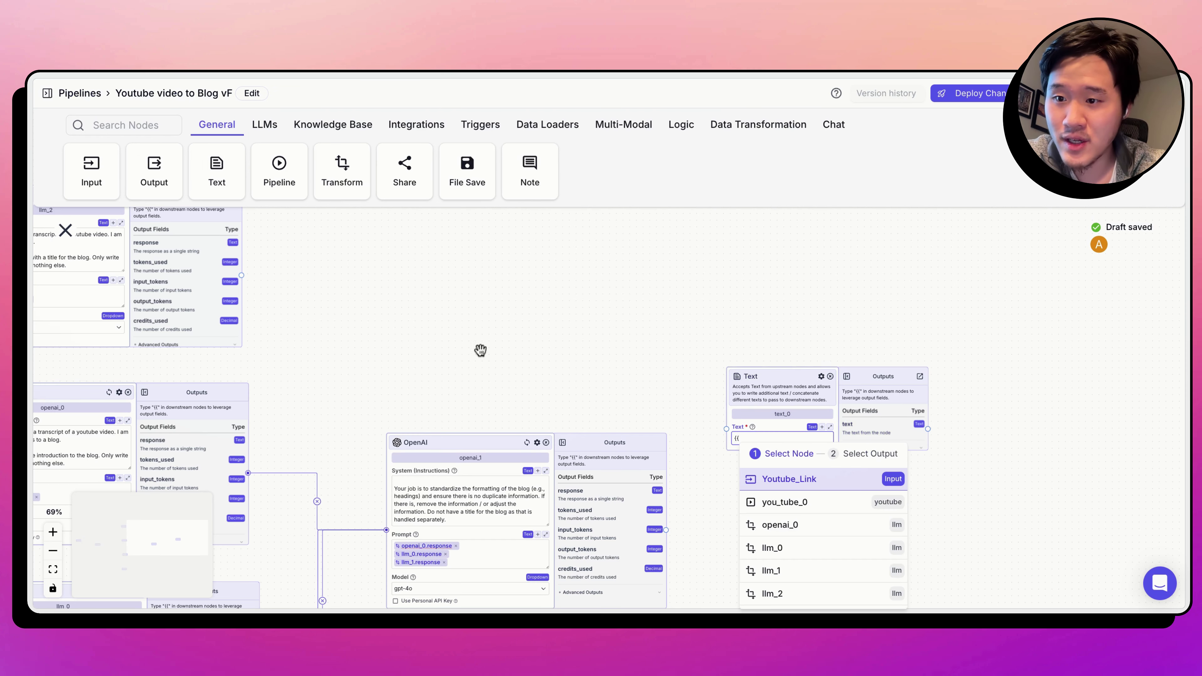
{"action": "left_click", "coordinate": [831, 596]}
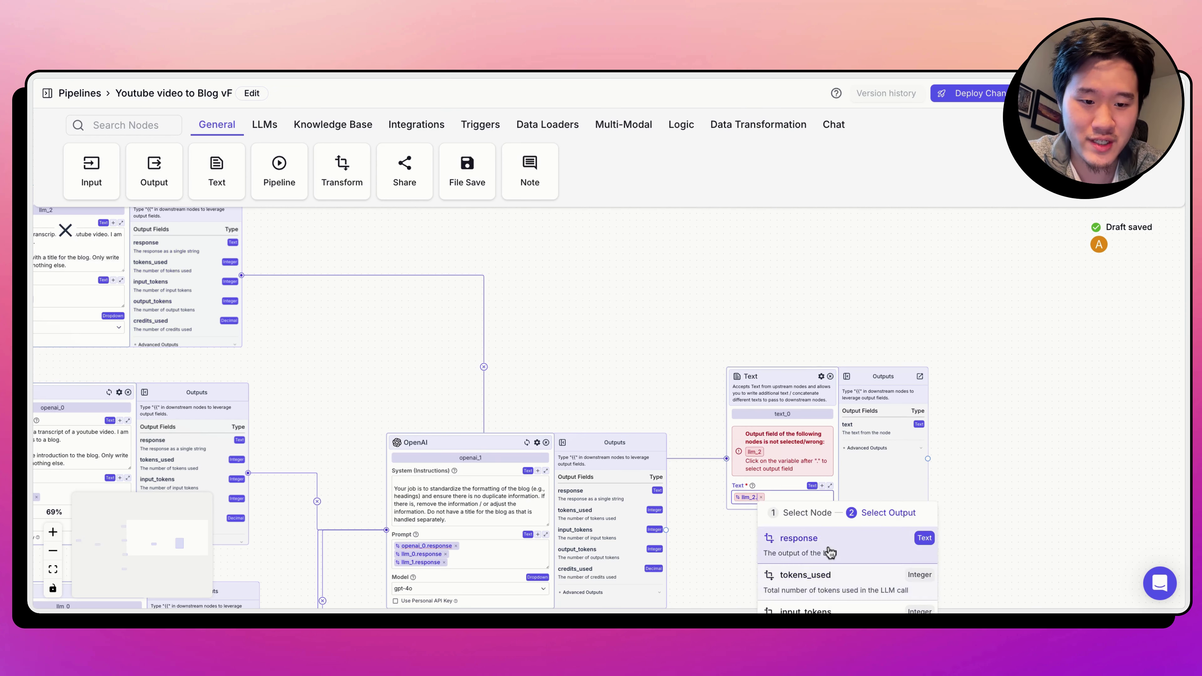
{"action": "left_click", "coordinate": [828, 550]}
{"action": "key", "text": "Return"}
{"action": "type", "text": "{{"}
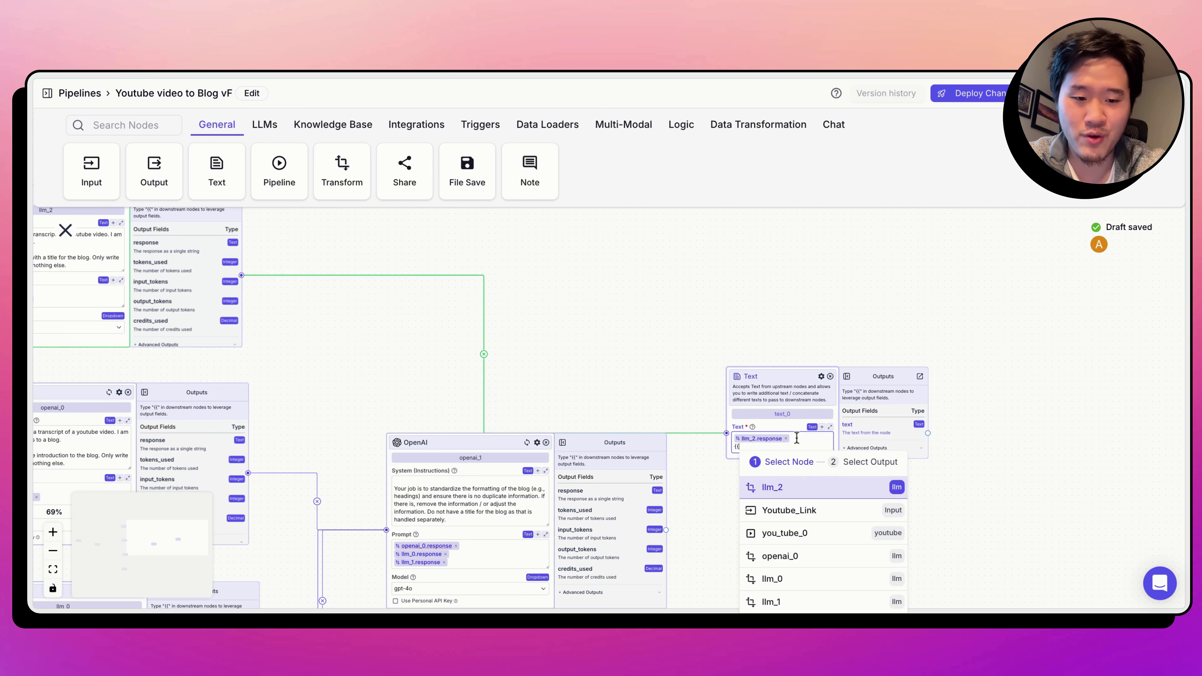
{"action": "scroll", "coordinate": [840, 550], "scroll_direction": "down", "scroll_amount": 1}
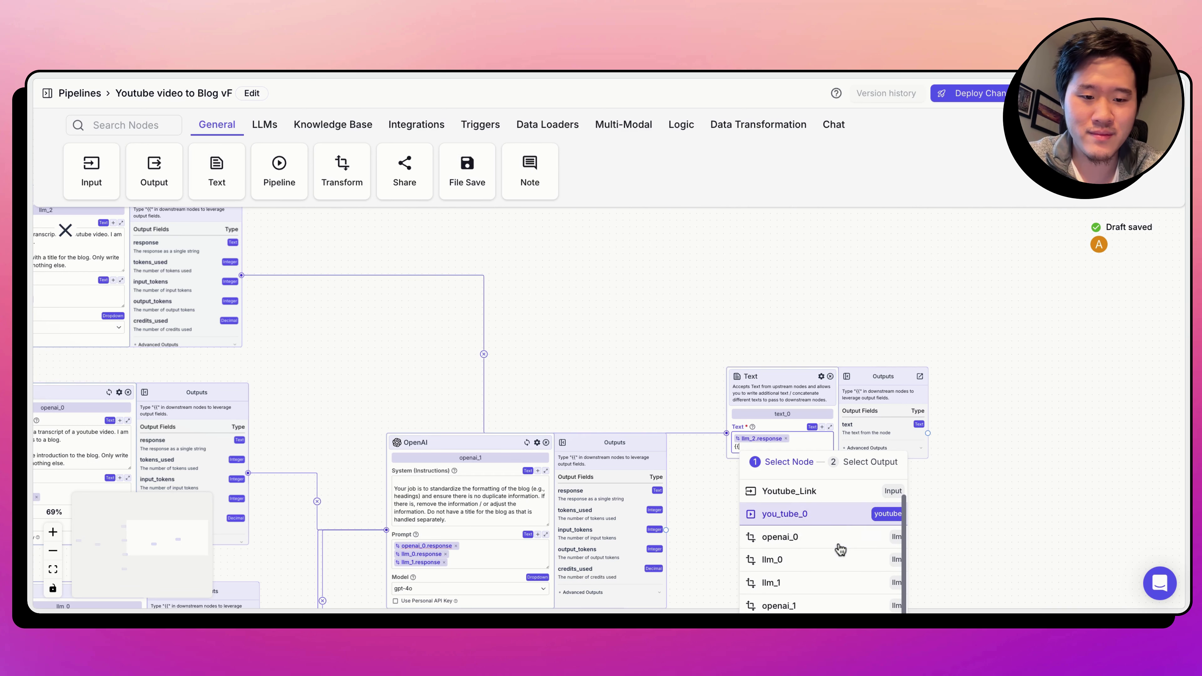
{"action": "left_click", "coordinate": [813, 600]}
{"action": "scroll", "coordinate": [811, 602], "scroll_direction": "up", "scroll_amount": 2}
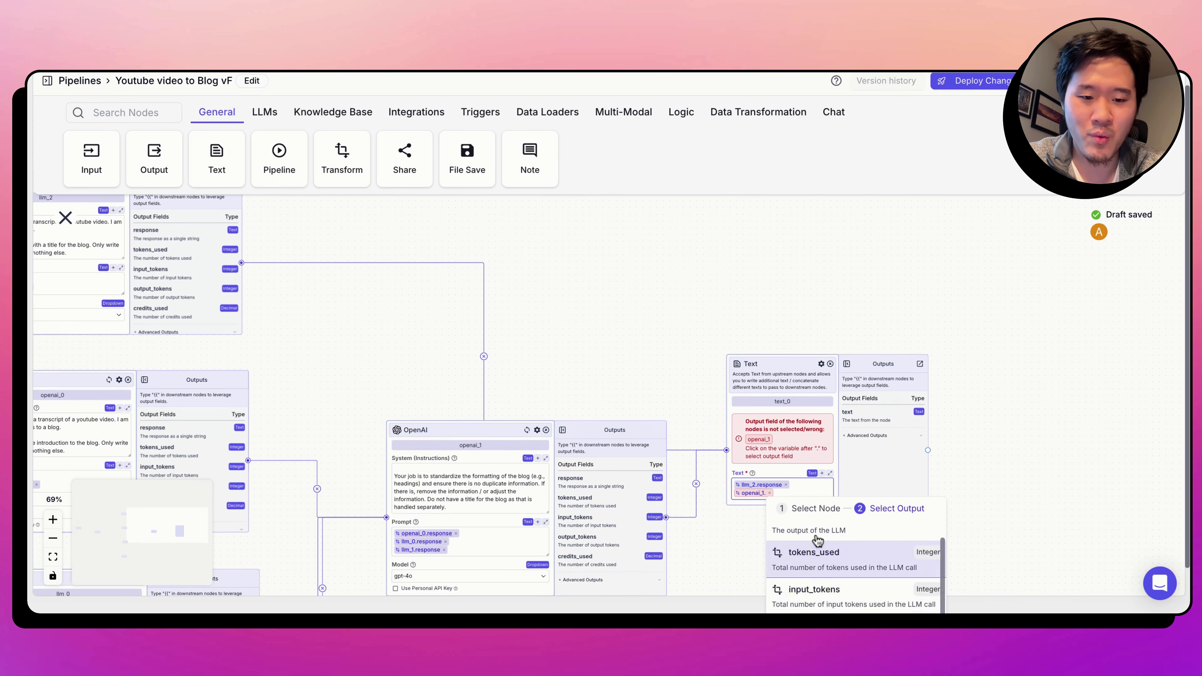
{"action": "left_click", "coordinate": [832, 549]}
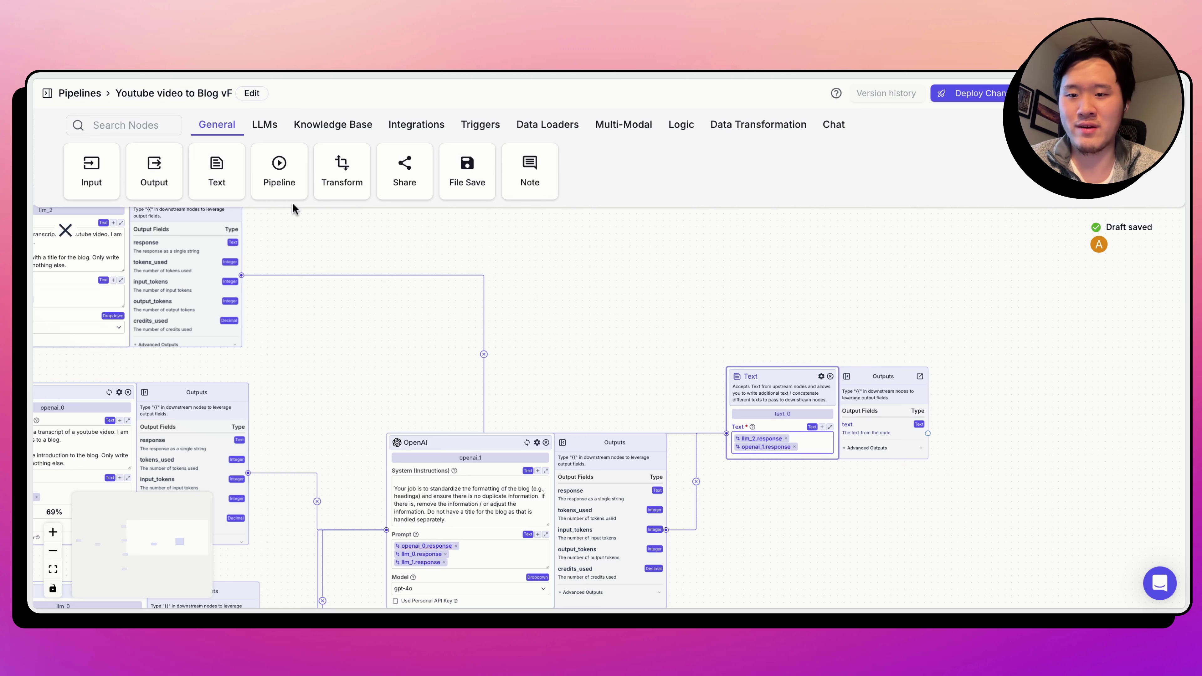
Add another OpenAI node to the right of the Text node.
{"action": "left_click", "coordinate": [265, 124]}
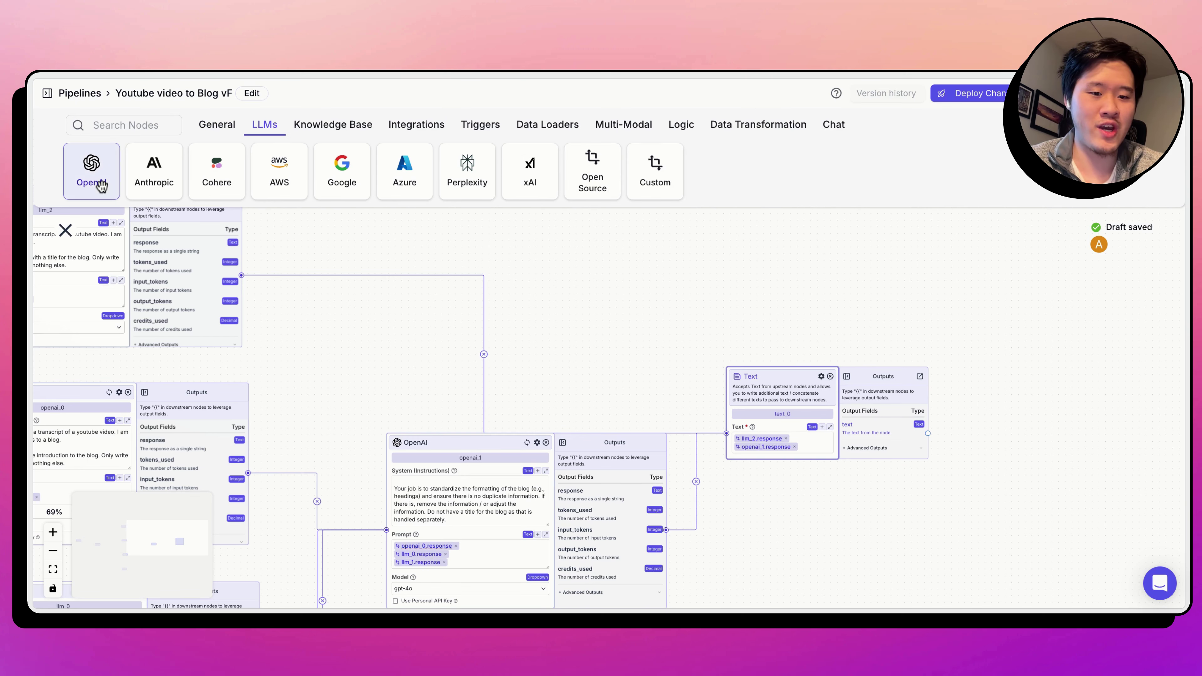
{"action": "left_click_drag", "start_coordinate": [95, 175], "coordinate": [942, 328]}
{"action": "left_click_drag", "start_coordinate": [668, 622], "coordinate": [498, 567]}
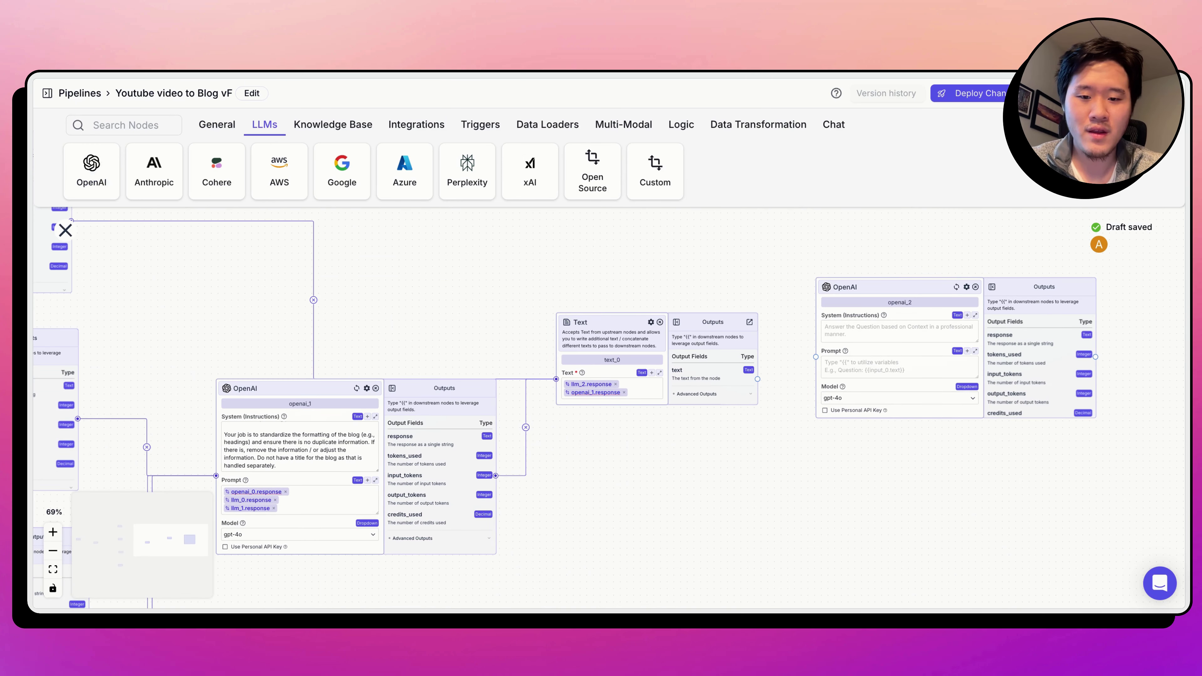
Set the newest OpenAI node's instructions to convert the blog into minimally styled valid HTML using <h1>, <h2>, <p> and <ul>/<li>, and review them.
{"action": "left_click", "coordinate": [958, 327]}
{"action": "key", "text": "ctrl+v"}
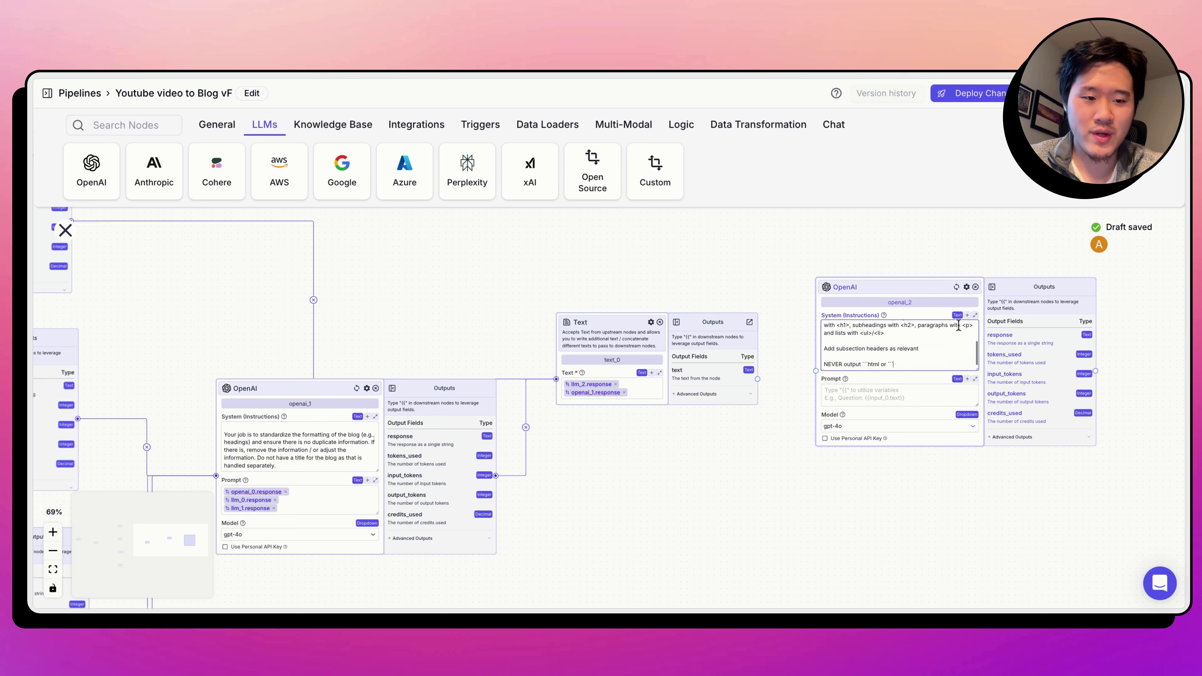
{"action": "left_click", "coordinate": [975, 316]}
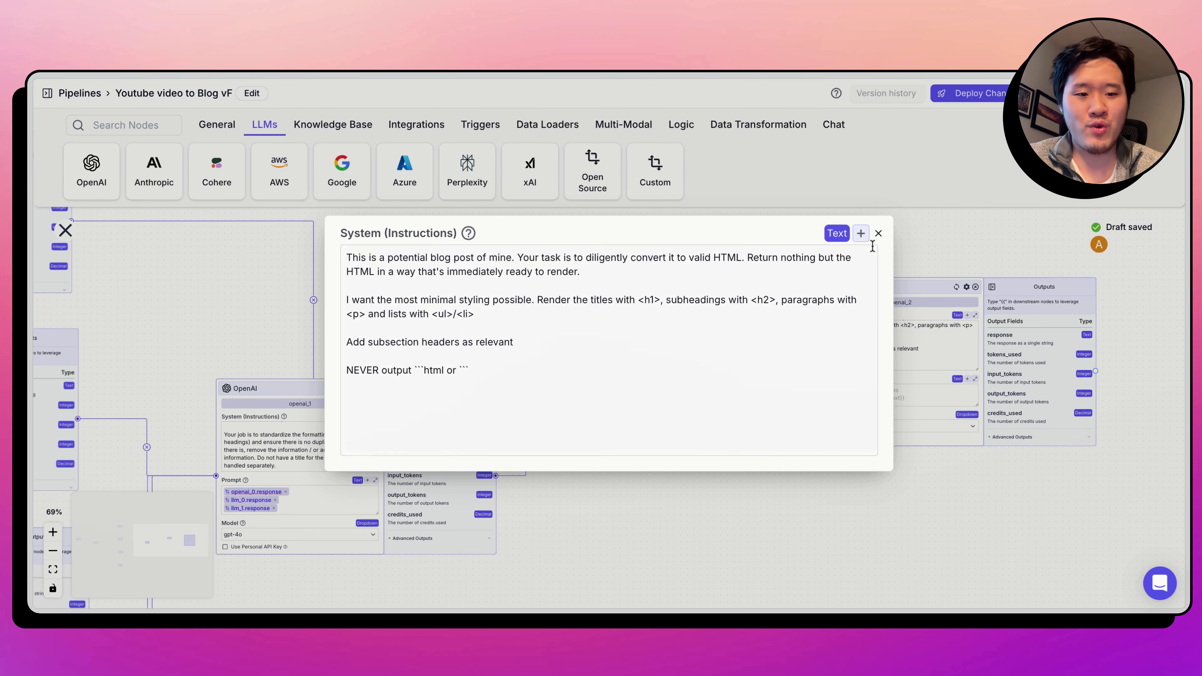
{"action": "left_click", "coordinate": [878, 234]}
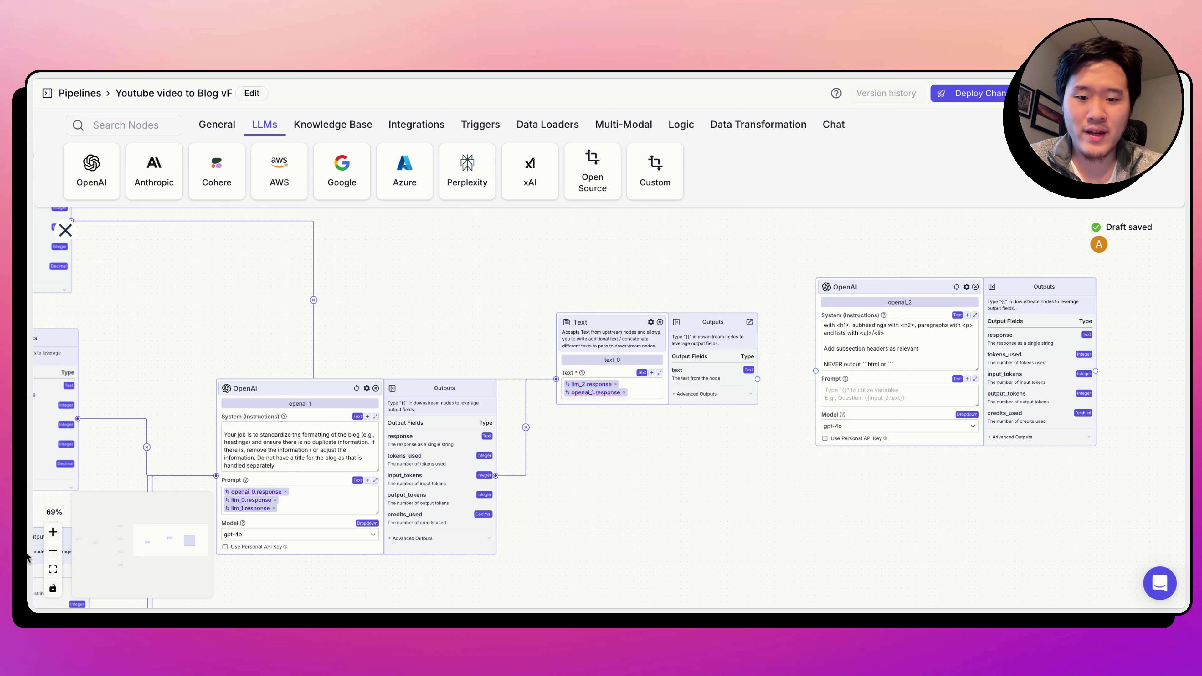
Set the HTML conversion OpenAI node's prompt to the Text node's text_0.text variable.
{"action": "left_click", "coordinate": [846, 391]}
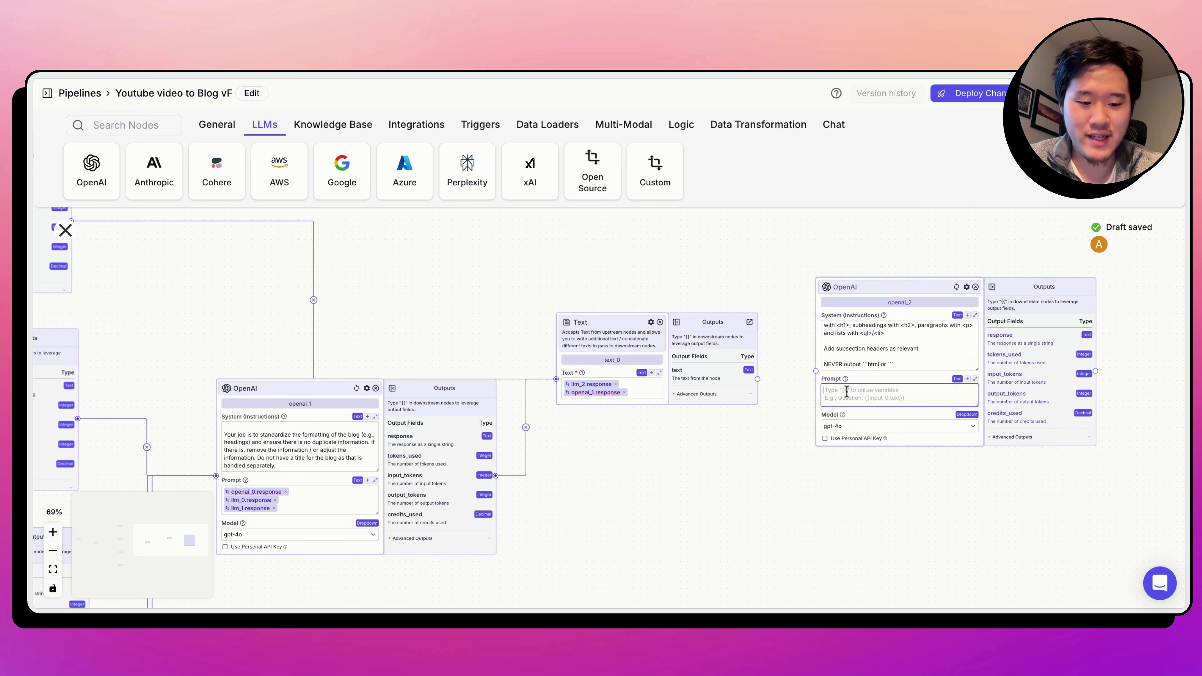
{"action": "type", "text": "{{"}
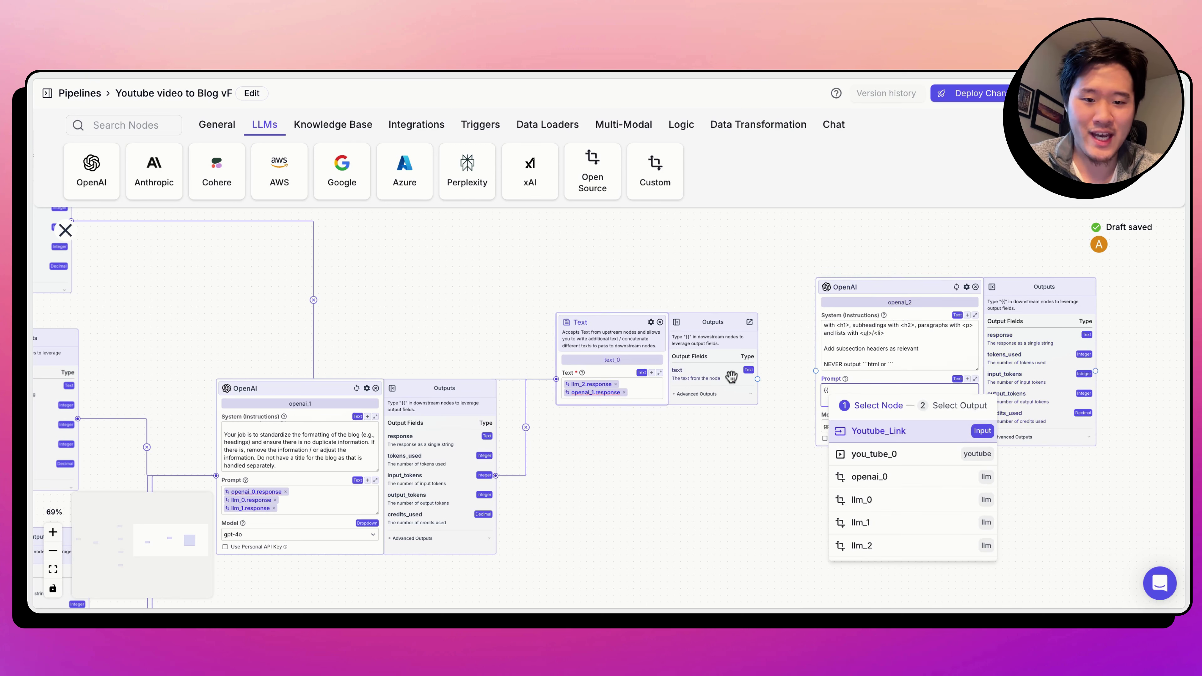
{"action": "scroll", "coordinate": [891, 528], "scroll_direction": "down", "scroll_amount": 1}
{"action": "left_click", "coordinate": [876, 550]}
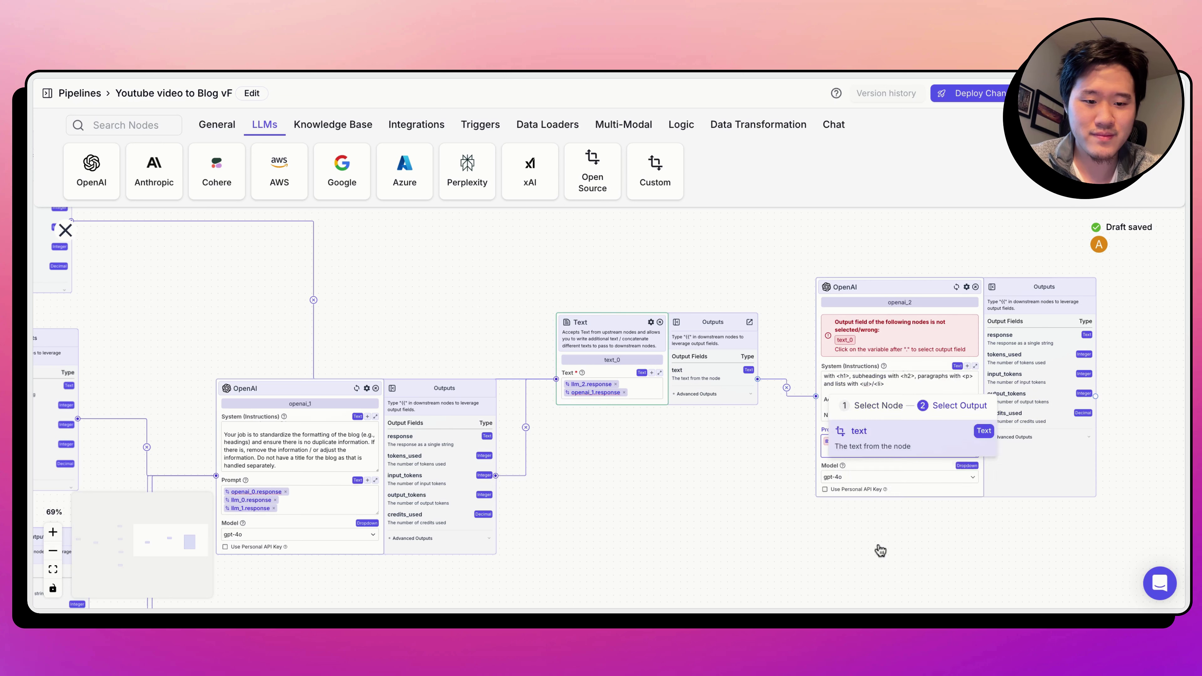
{"action": "left_click", "coordinate": [914, 486]}
Add an Output node after the HTML conversion node, feed it openai_2.response and name it Blog.
{"action": "left_click_drag", "start_coordinate": [606, 252], "coordinate": [284, 235]}
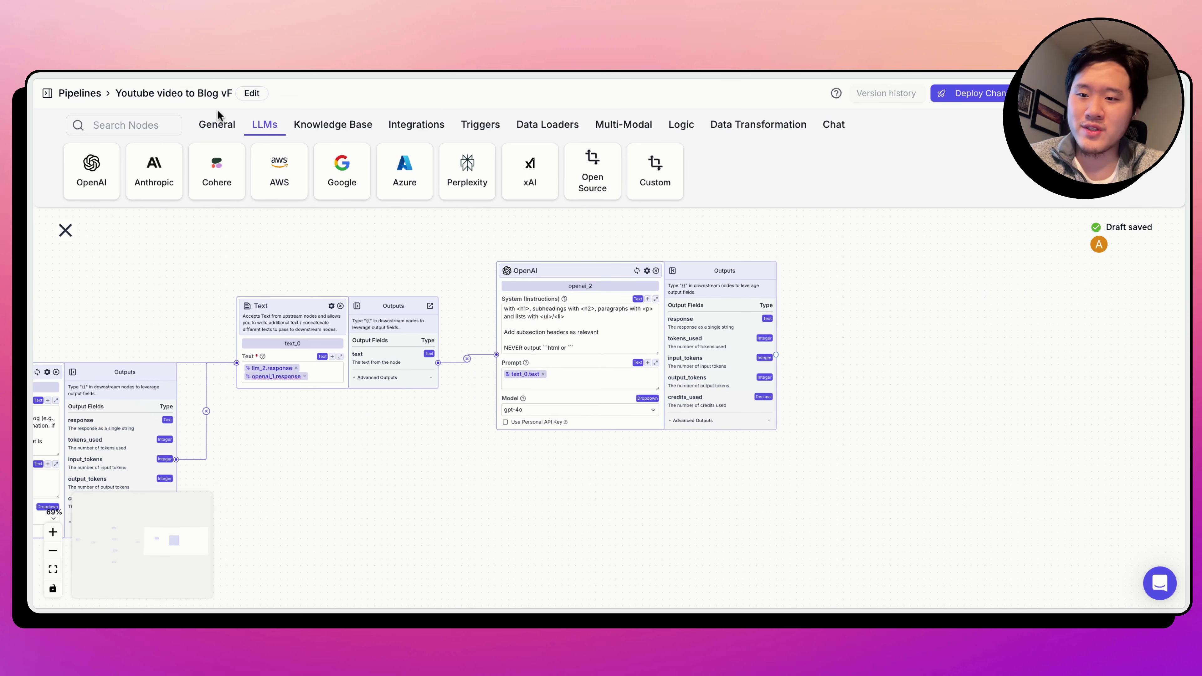
{"action": "left_click", "coordinate": [217, 125]}
{"action": "left_click", "coordinate": [150, 192]}
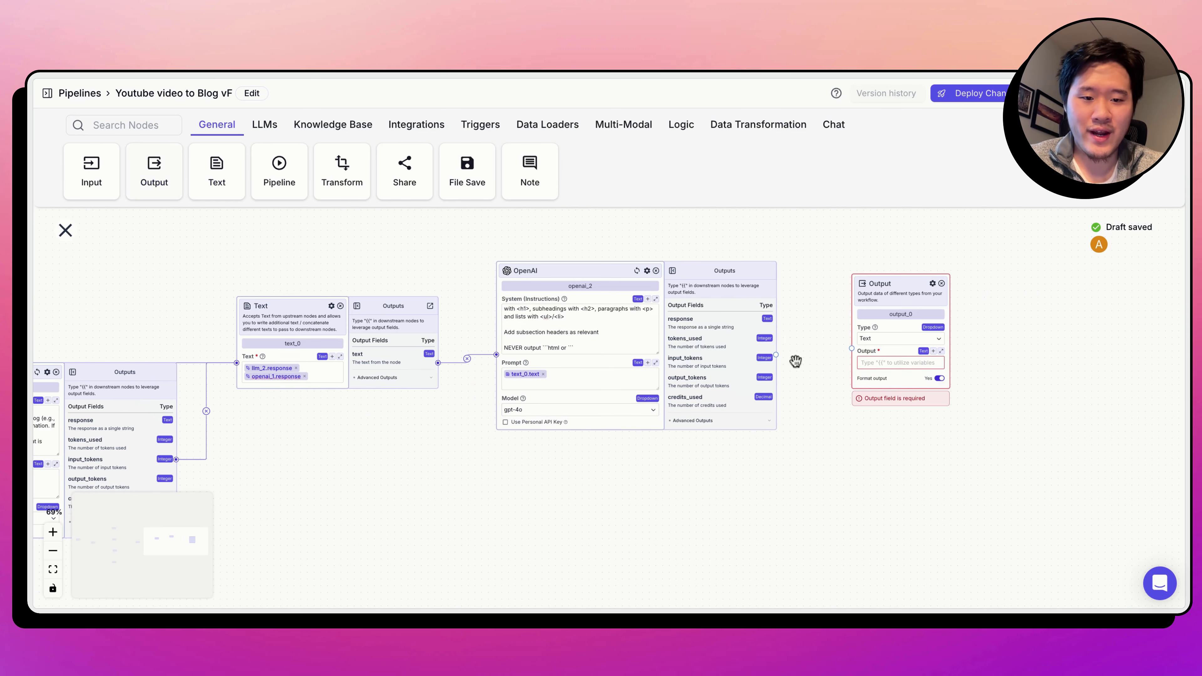
{"action": "mouse_move", "coordinate": [776, 354]}
{"action": "left_mouse_down"}
{"action": "mouse_move", "coordinate": [839, 353]}
{"action": "mouse_move", "coordinate": [776, 354]}
{"action": "left_mouse_up"}
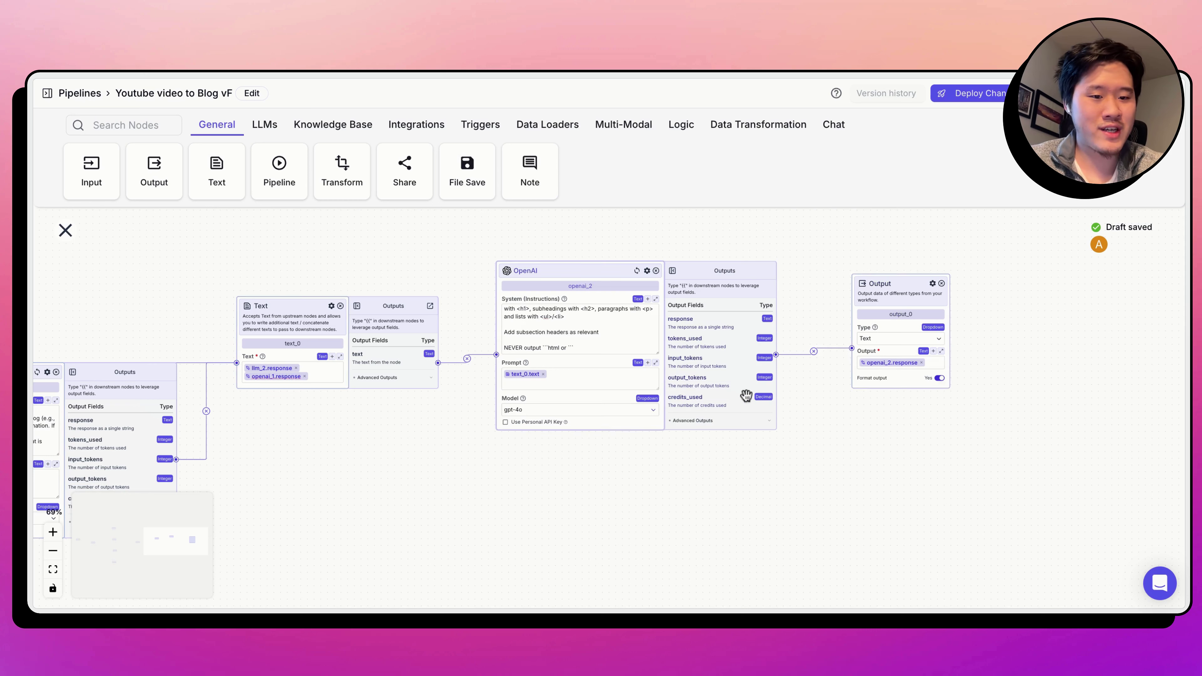
{"action": "left_click", "coordinate": [909, 314]}
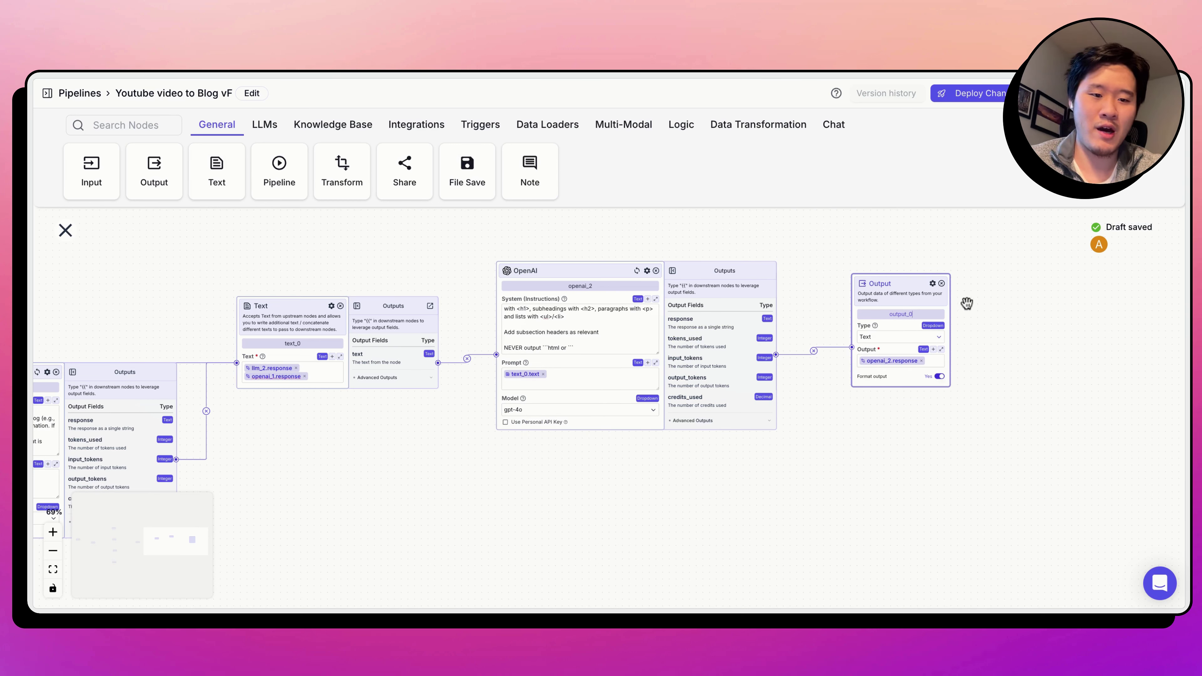
{"action": "type", "text": "Blog"}
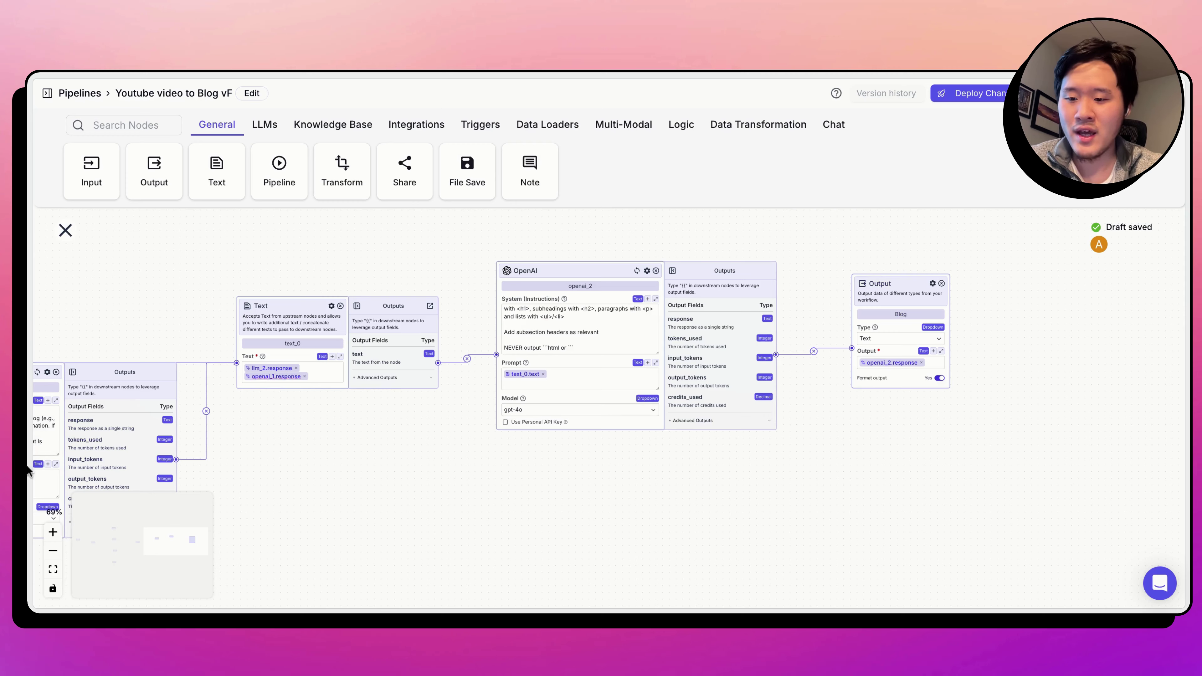
Review the whole pipeline from the YouTube link input through the blog section, proofreading, Text and HTML nodes to the Blog output.
{"action": "left_click", "coordinate": [53, 550]}
{"action": "left_click", "coordinate": [53, 550]}
{"action": "left_click", "coordinate": [53, 550]}
{"action": "left_click", "coordinate": [53, 550]}
{"action": "scroll", "coordinate": [368, 259], "scroll_direction": "left", "scroll_amount": 5}
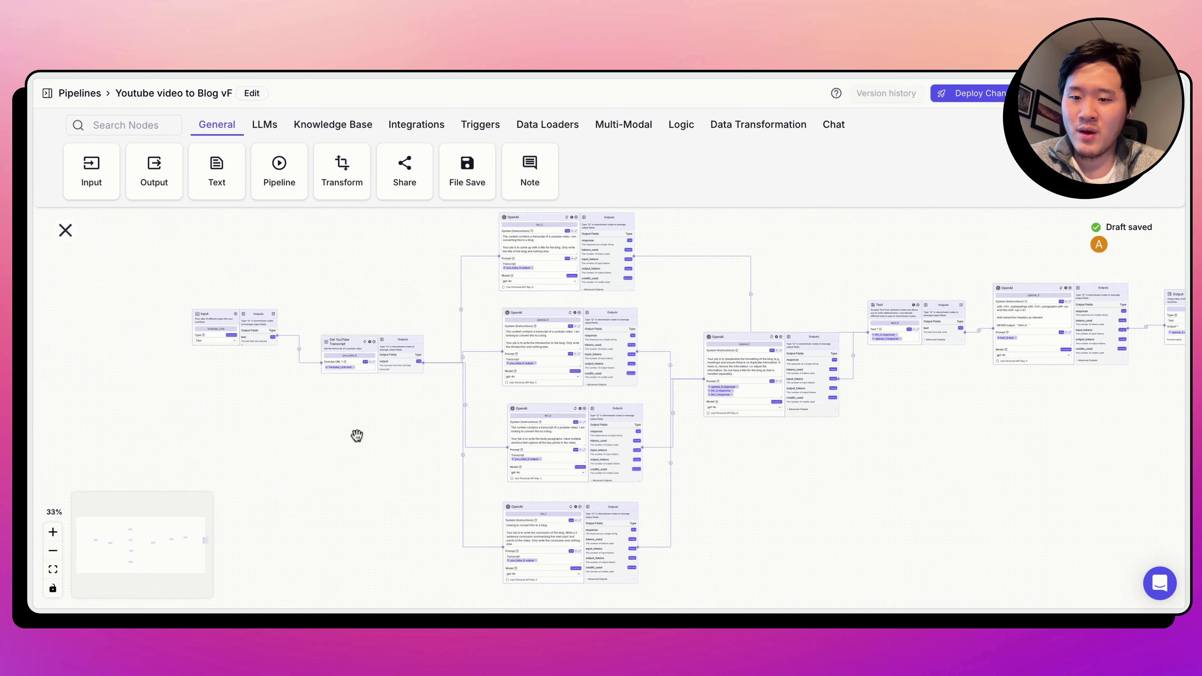
{"action": "scroll", "coordinate": [281, 469], "scroll_direction": "left", "scroll_amount": 2}
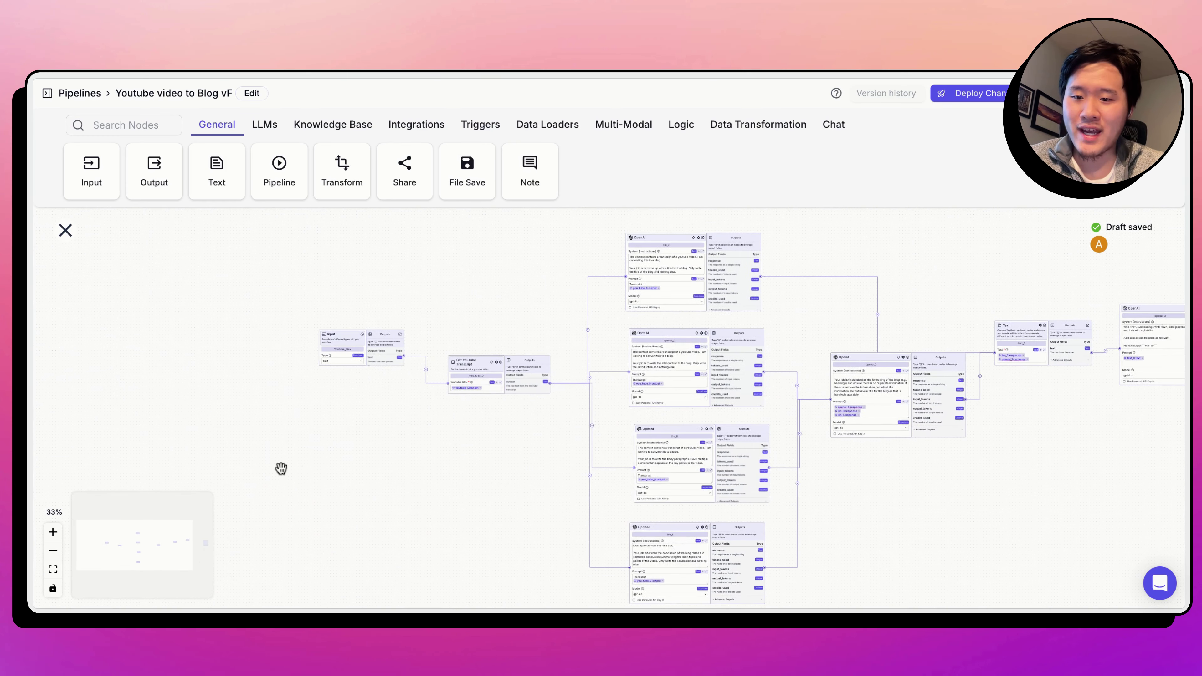
{"action": "left_click", "coordinate": [53, 532]}
{"action": "left_click", "coordinate": [53, 532]}
{"action": "left_click", "coordinate": [53, 532]}
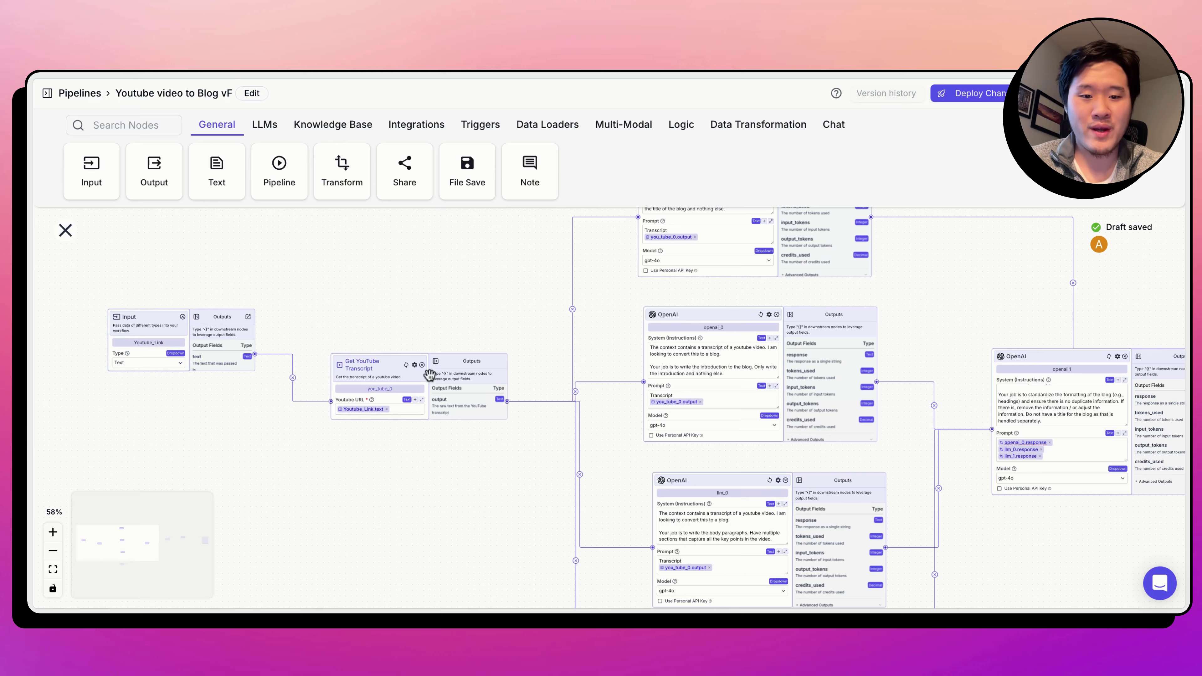
{"action": "scroll", "coordinate": [505, 308], "scroll_direction": "right", "scroll_amount": 3}
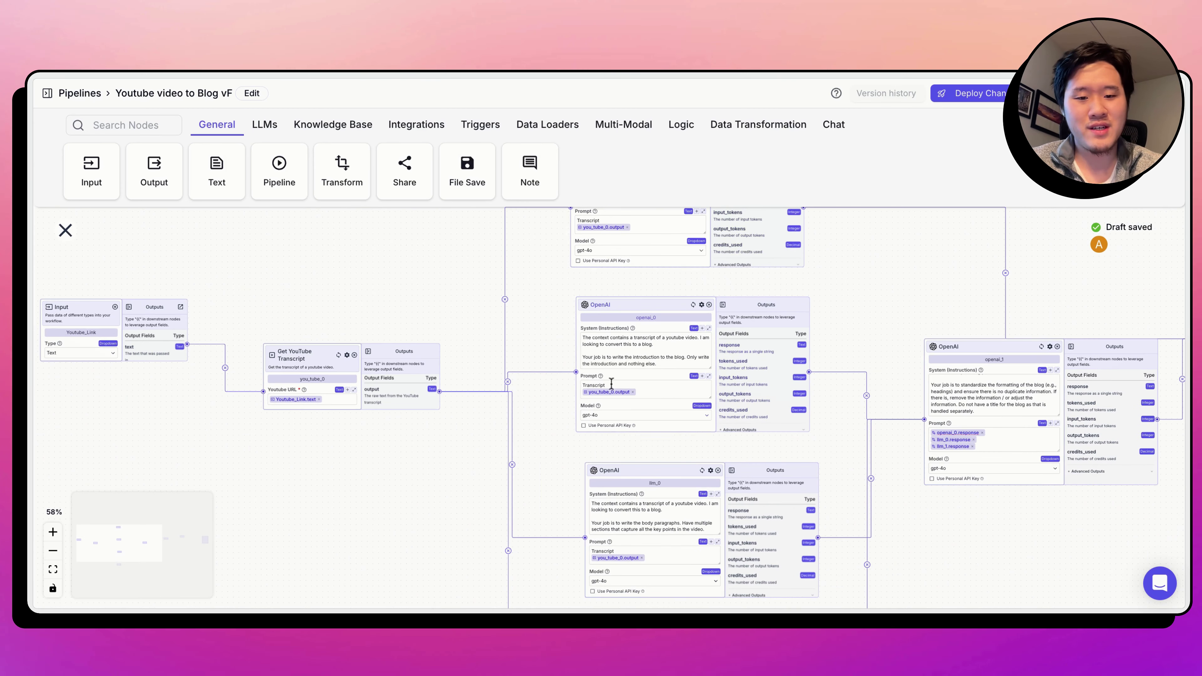
{"action": "scroll", "coordinate": [538, 426], "scroll_direction": "down", "scroll_amount": 3}
{"action": "scroll", "coordinate": [537, 426], "scroll_direction": "right", "scroll_amount": 3}
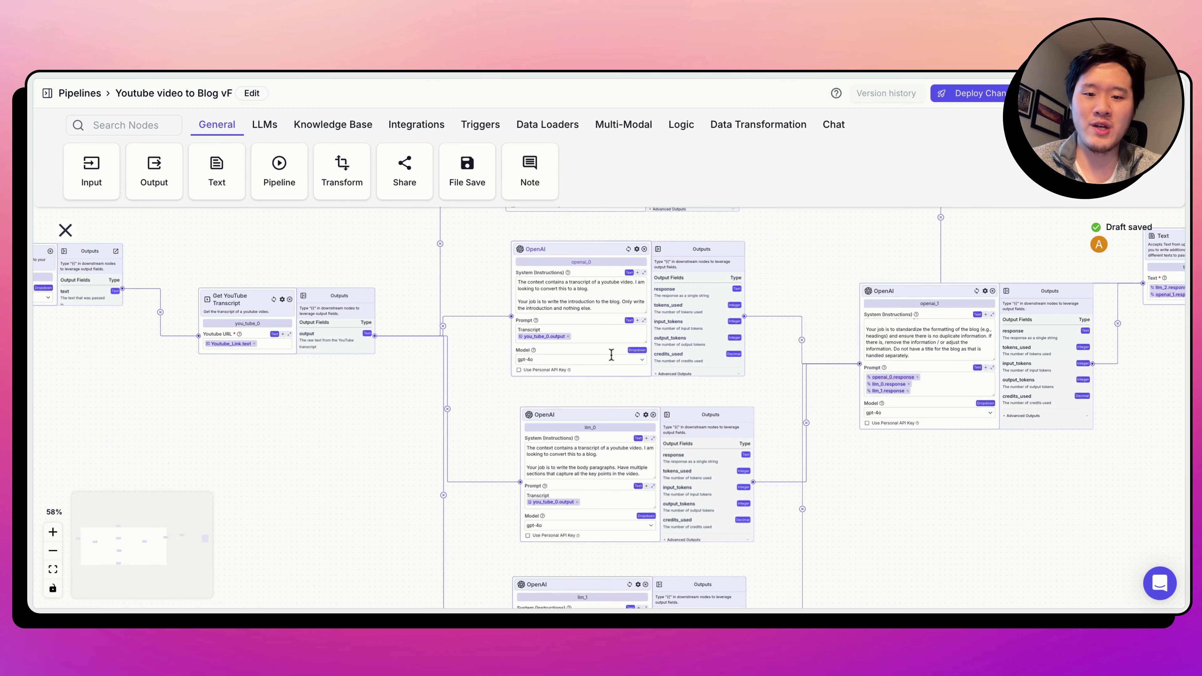
{"action": "scroll", "coordinate": [476, 434], "scroll_direction": "down", "scroll_amount": 4}
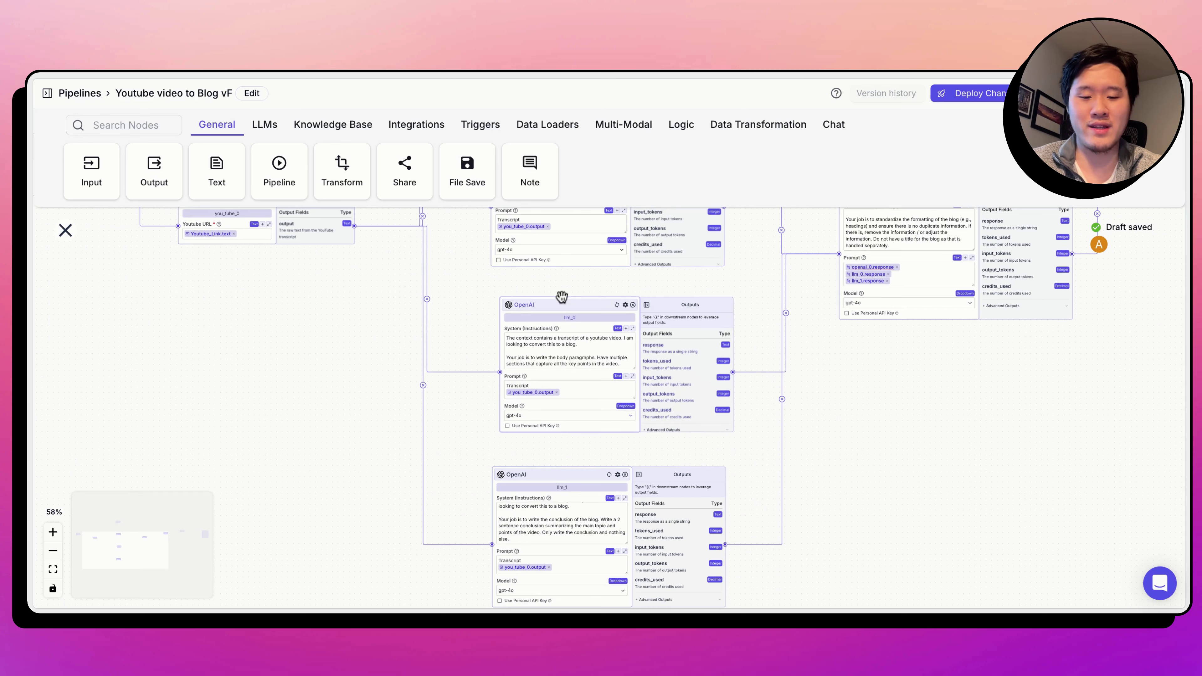
{"action": "scroll", "coordinate": [550, 325], "scroll_direction": "down", "scroll_amount": 4}
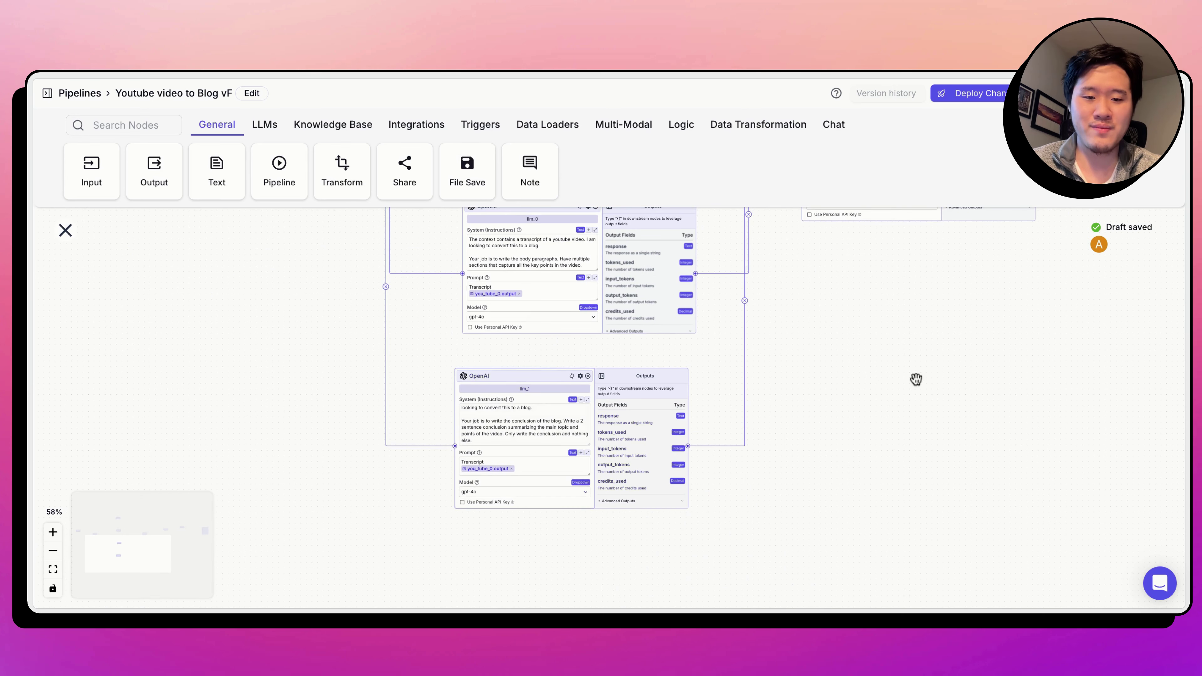
{"action": "scroll", "coordinate": [916, 380], "scroll_direction": "up", "scroll_amount": 6}
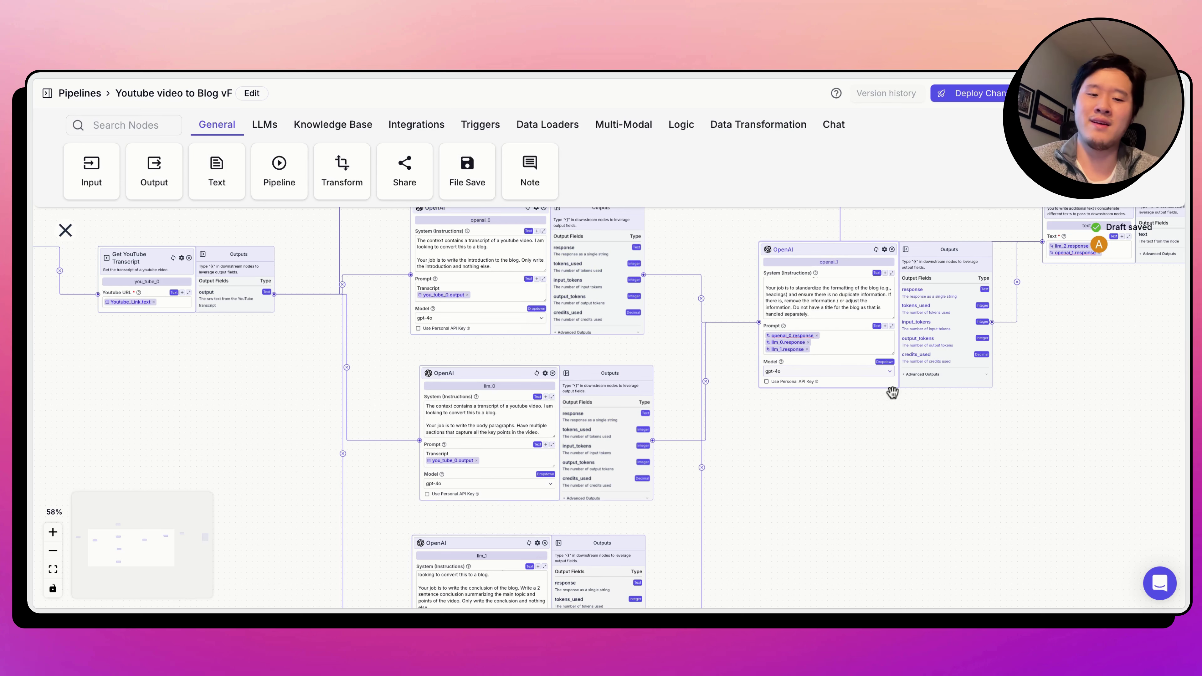
{"action": "scroll", "coordinate": [899, 458], "scroll_direction": "right", "scroll_amount": 5}
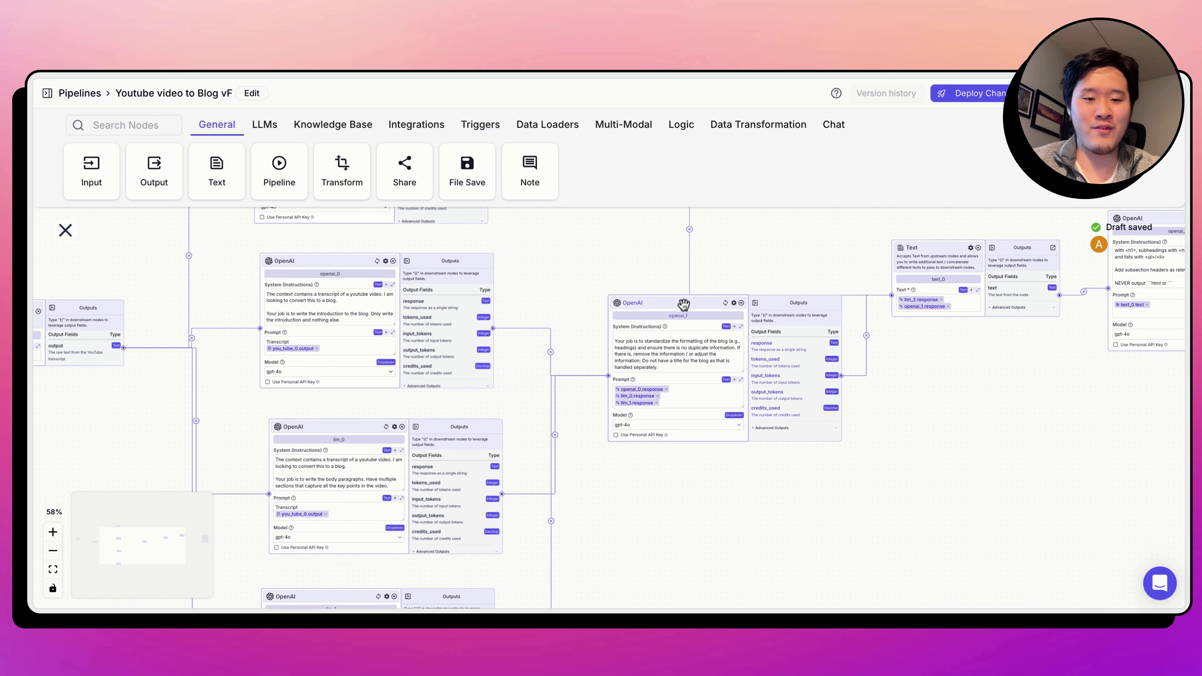
{"action": "left_click_drag", "start_coordinate": [929, 349], "coordinate": [853, 468]}
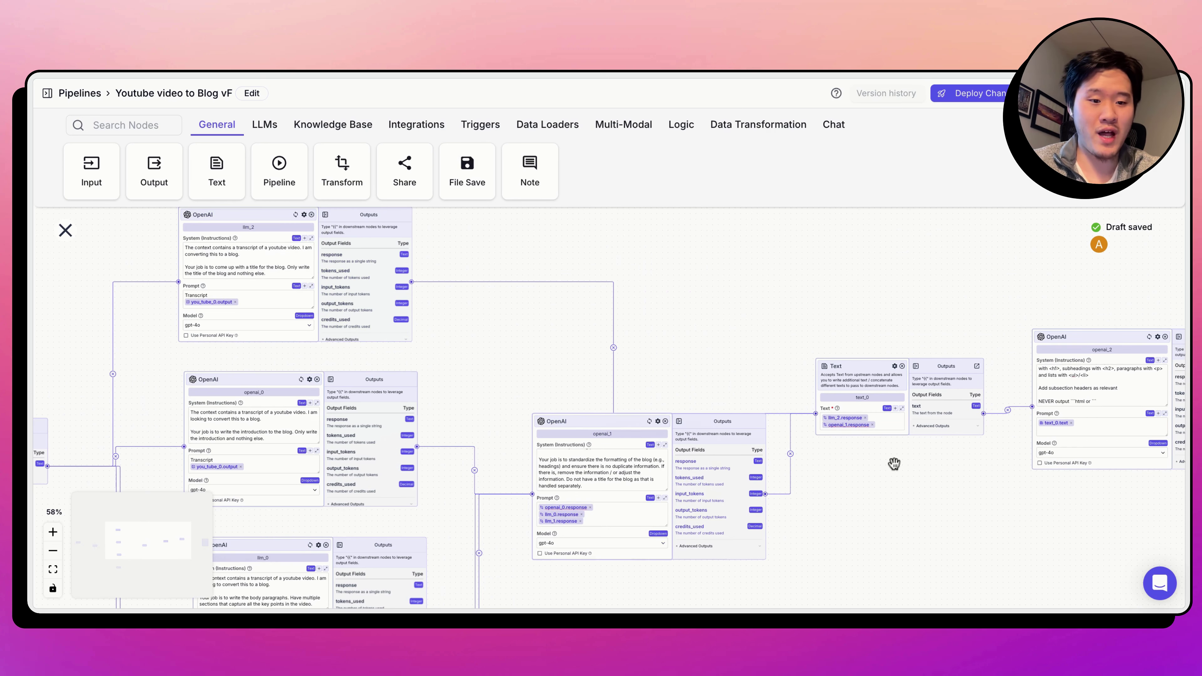
{"action": "scroll", "coordinate": [1004, 538], "scroll_direction": "right", "scroll_amount": 10}
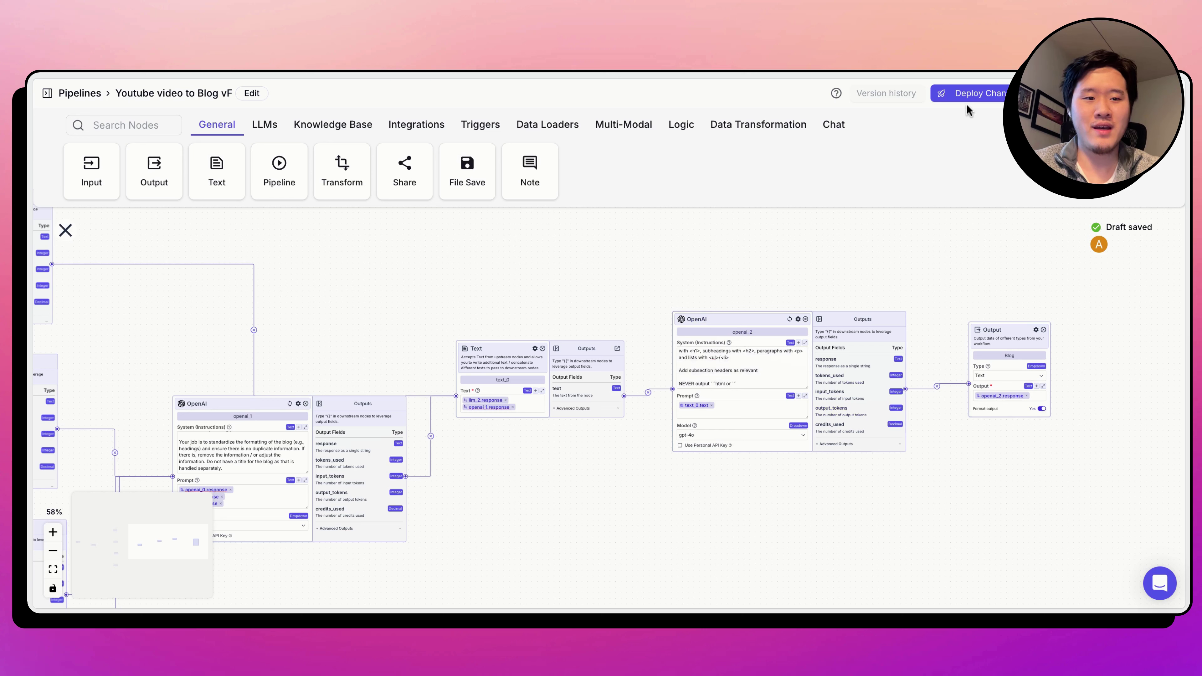
Deploy the changes to the Youtube video to Blog vF pipeline.
{"action": "left_click", "coordinate": [966, 95]}
{"action": "left_click", "coordinate": [1072, 261]}
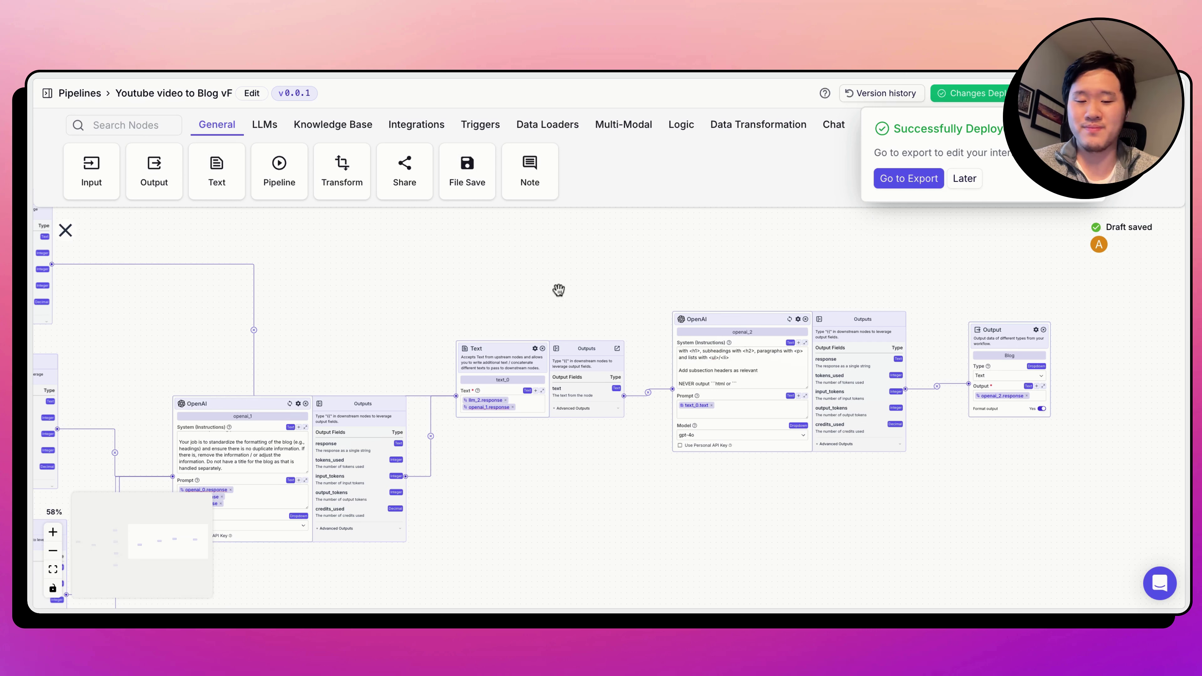
Create a new pipeline from scratch and name it "Translate blog vF".
{"action": "left_click", "coordinate": [88, 99]}
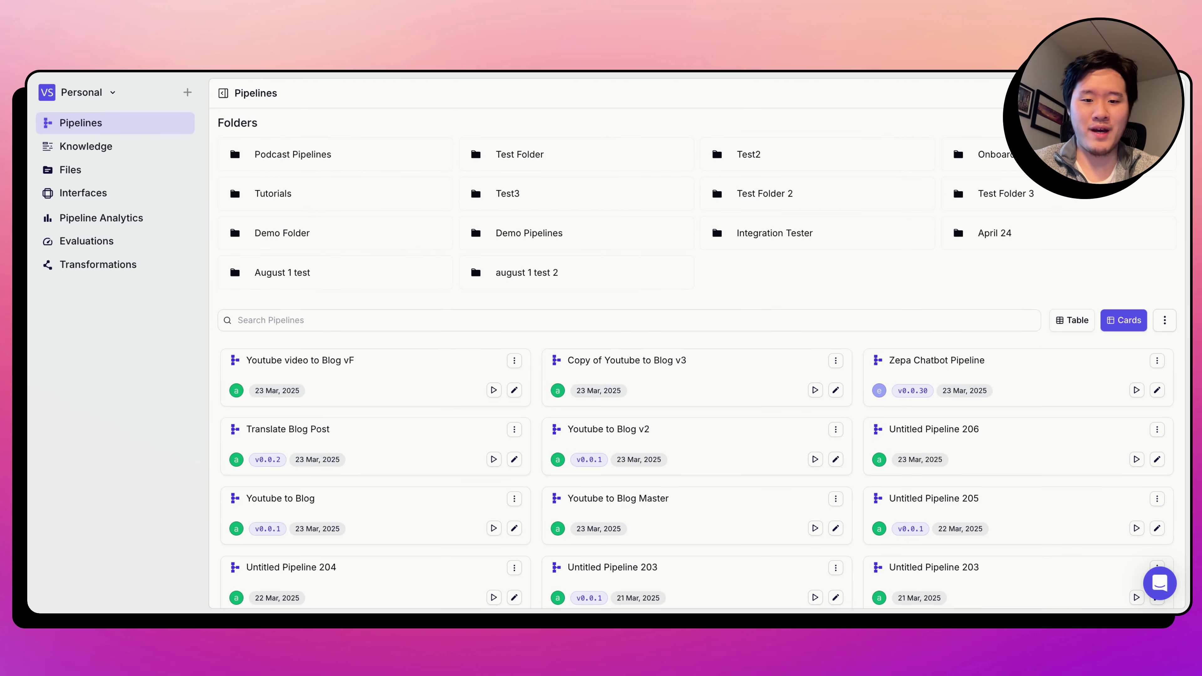
{"action": "left_click", "coordinate": [1138, 94]}
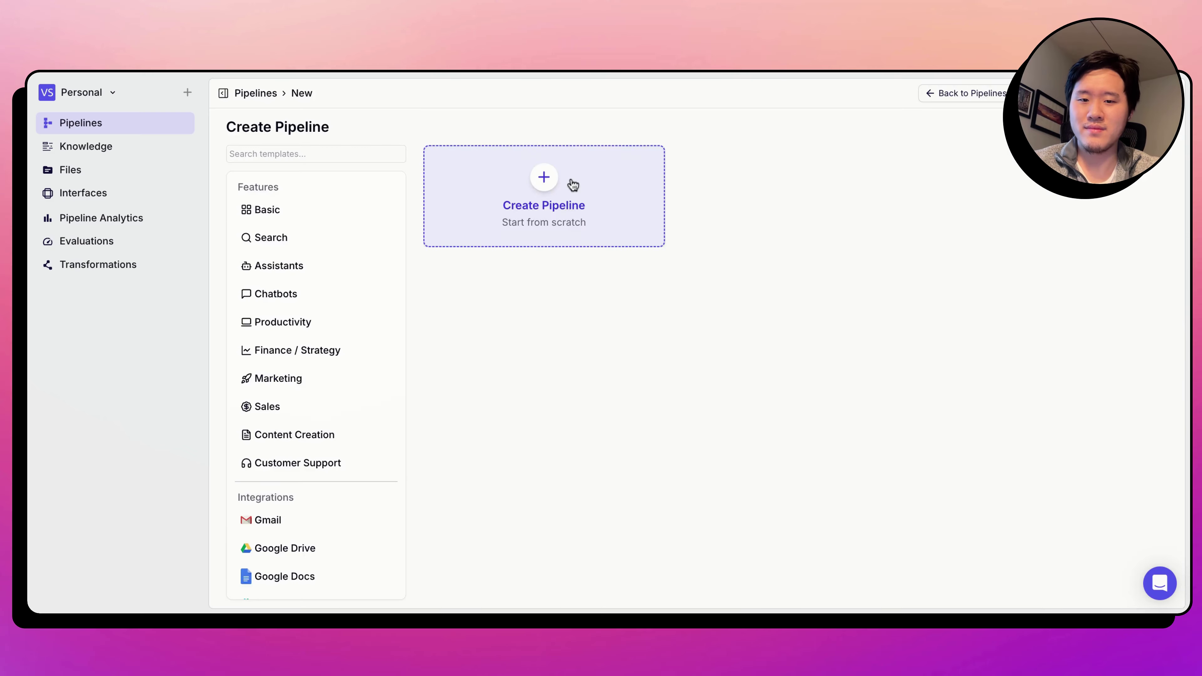
{"action": "left_click", "coordinate": [572, 185]}
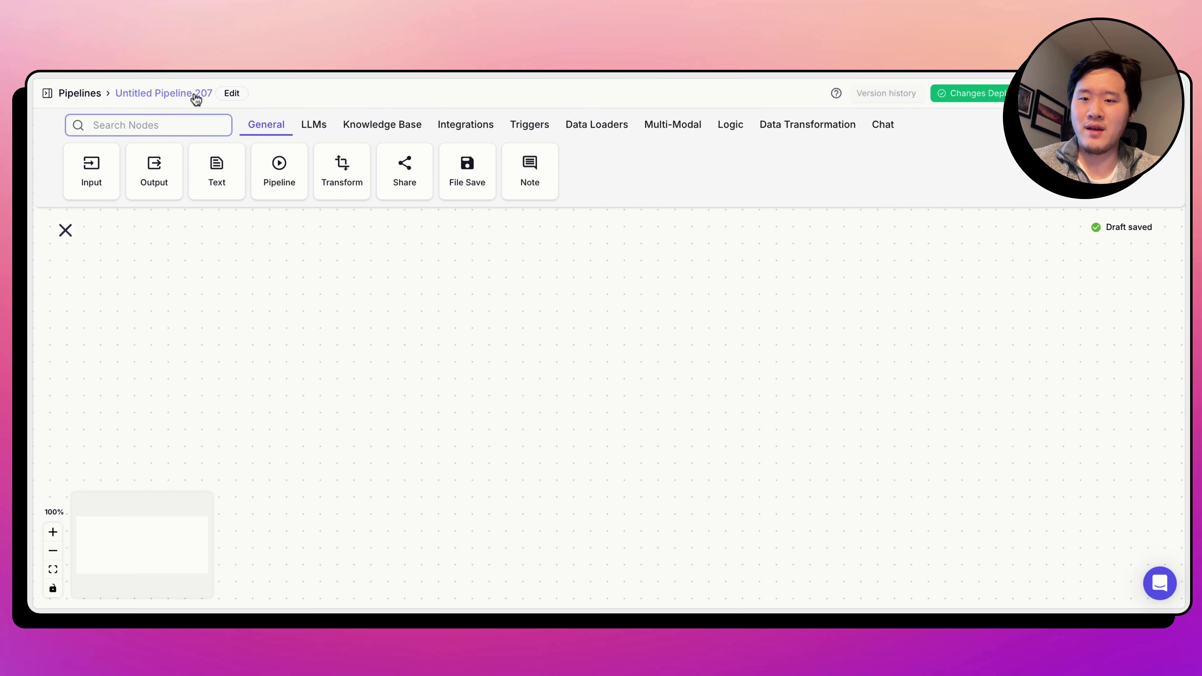
{"action": "left_click", "coordinate": [234, 94]}
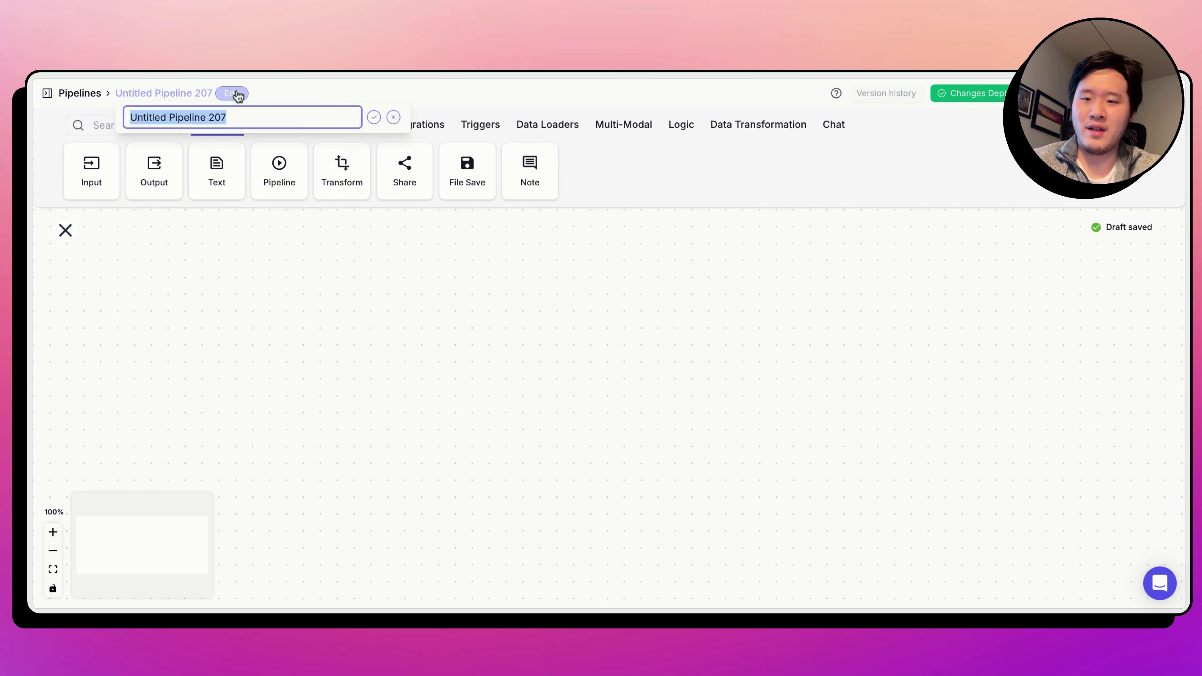
{"action": "type", "text": "Translate blog vF"}
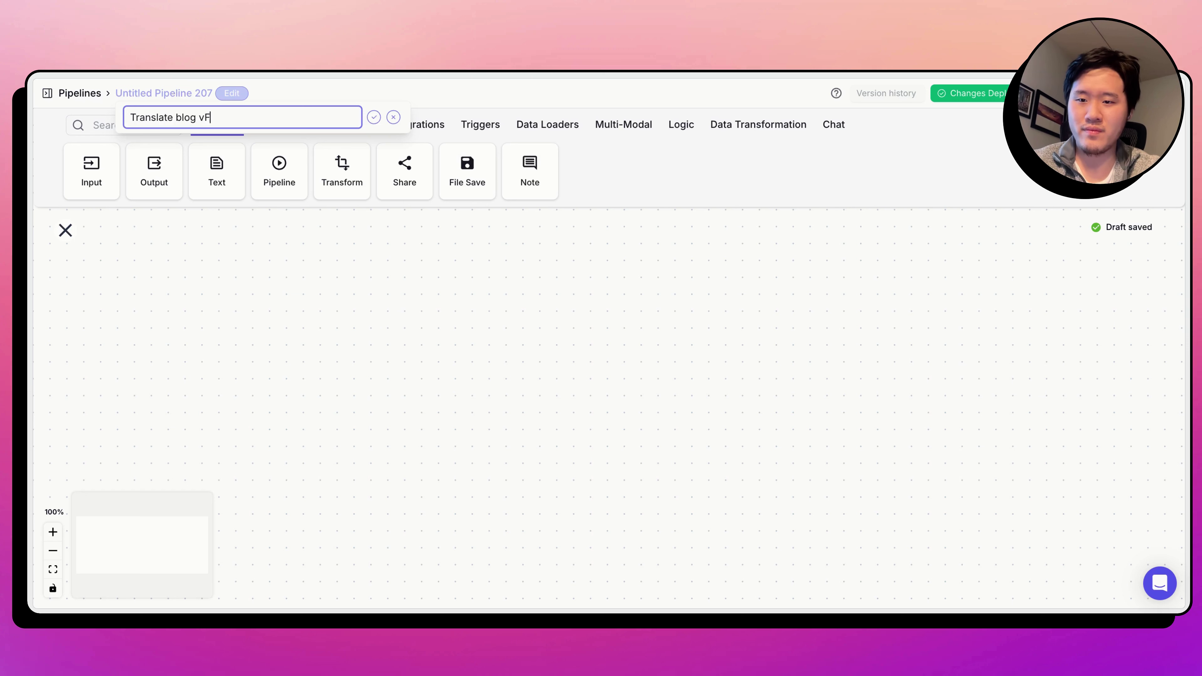
{"action": "key", "text": "Return"}
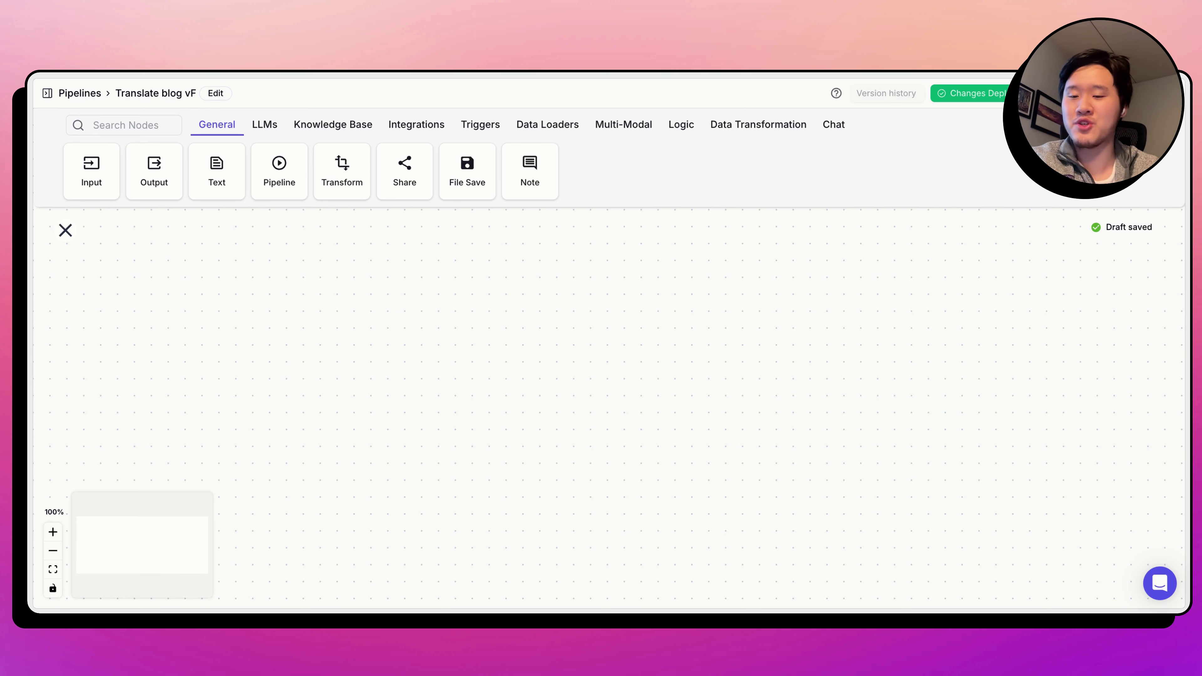
Add a text Input node to the canvas and name it Blog.
{"action": "left_click", "coordinate": [91, 171]}
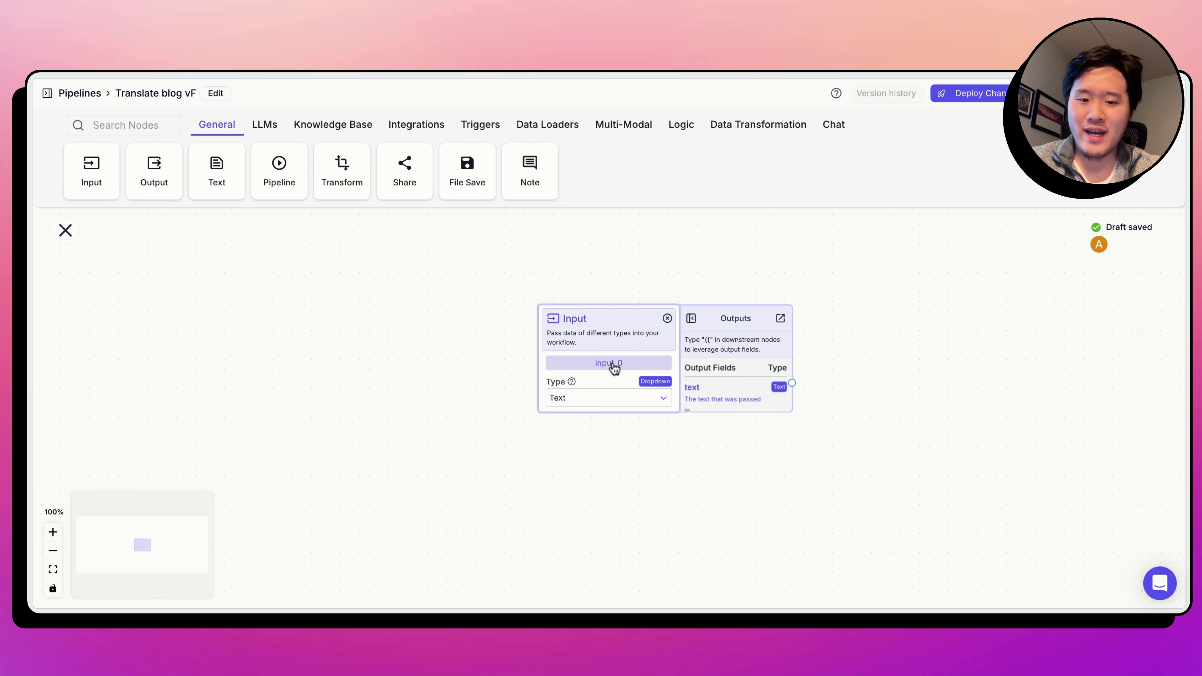
{"action": "left_click", "coordinate": [637, 365]}
{"action": "key", "text": "ctrl+a"}
{"action": "type", "text": "Blog"}
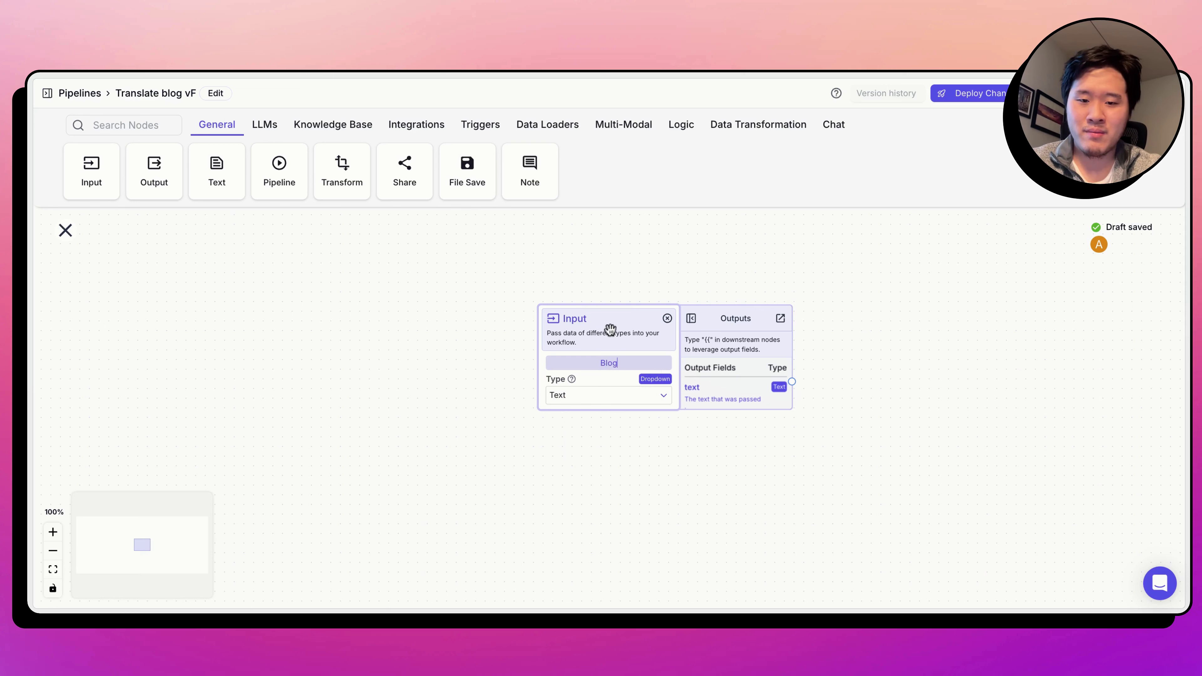
Add a second text Input node below the Blog input and name it Language.
{"action": "scroll", "coordinate": [600, 344], "scroll_direction": "right", "scroll_amount": 6}
{"action": "scroll", "coordinate": [600, 344], "scroll_direction": "down", "scroll_amount": 2}
{"action": "left_click", "coordinate": [86, 179]}
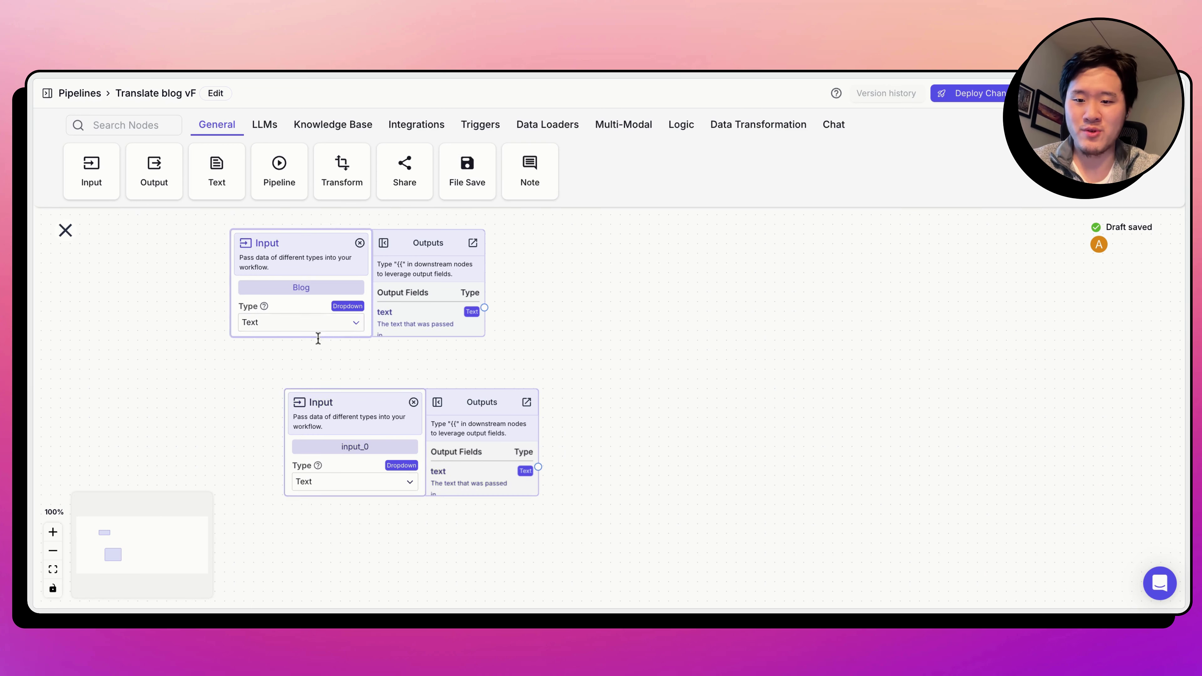
{"action": "left_click", "coordinate": [355, 450]}
{"action": "key", "text": "ctrl+a"}
{"action": "type", "text": "T"}
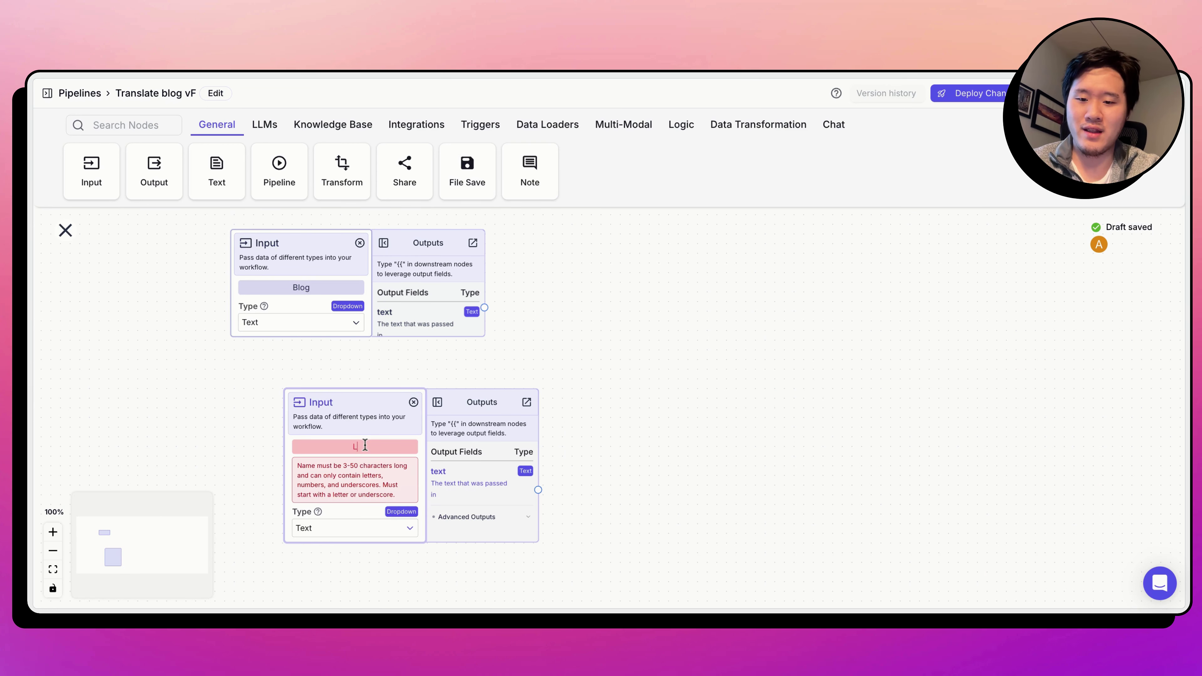
{"action": "type", "text": "anguage"}
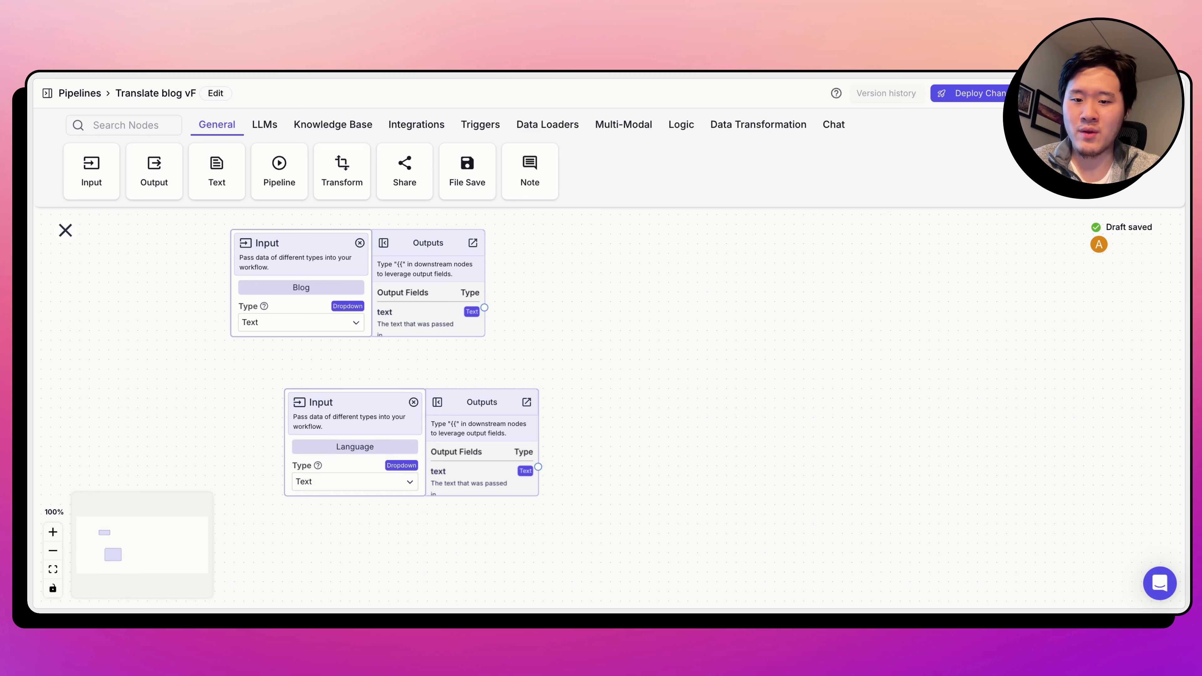
Add an OpenAI node to the right of the inputs and an Output node beyond it, fed with openai_0.response.
{"action": "left_click", "coordinate": [264, 126]}
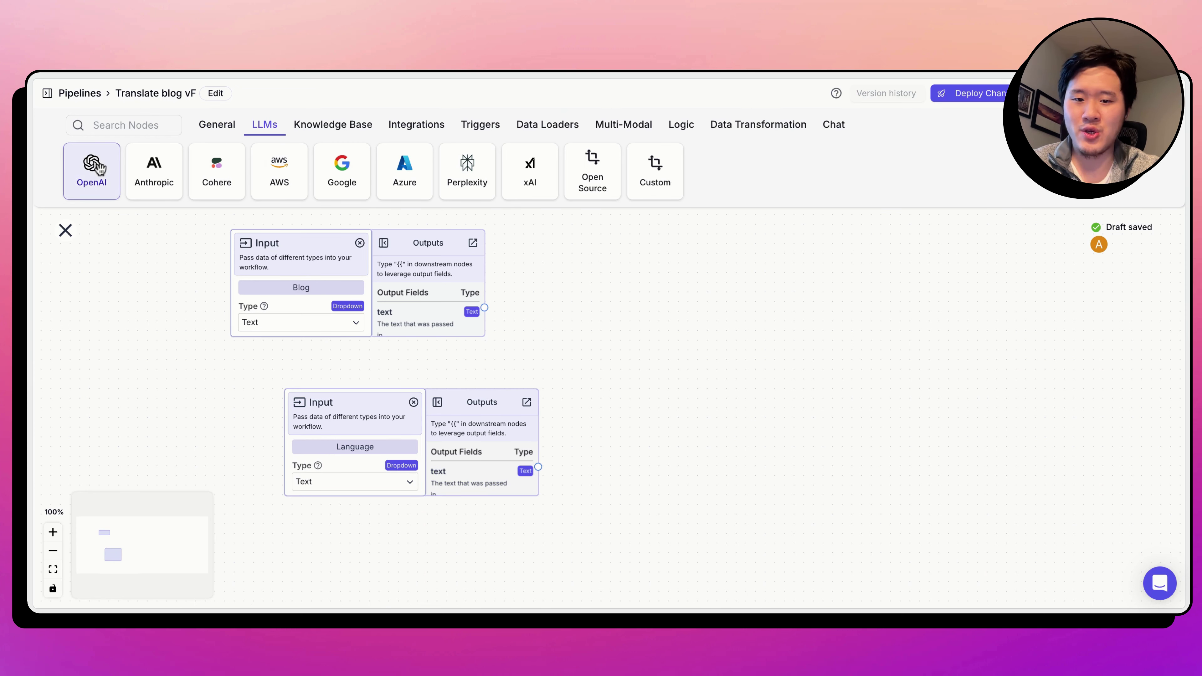
{"action": "left_click_drag", "start_coordinate": [90, 165], "coordinate": [699, 271]}
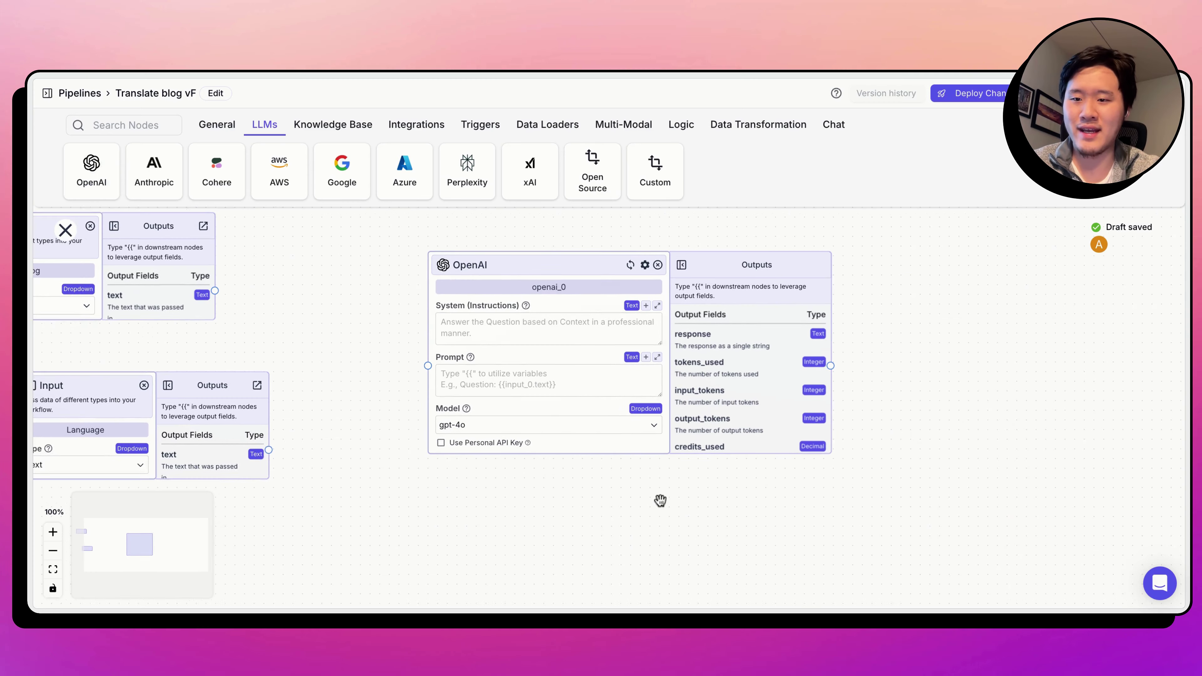
{"action": "left_click", "coordinate": [217, 124]}
{"action": "left_click", "coordinate": [154, 171]}
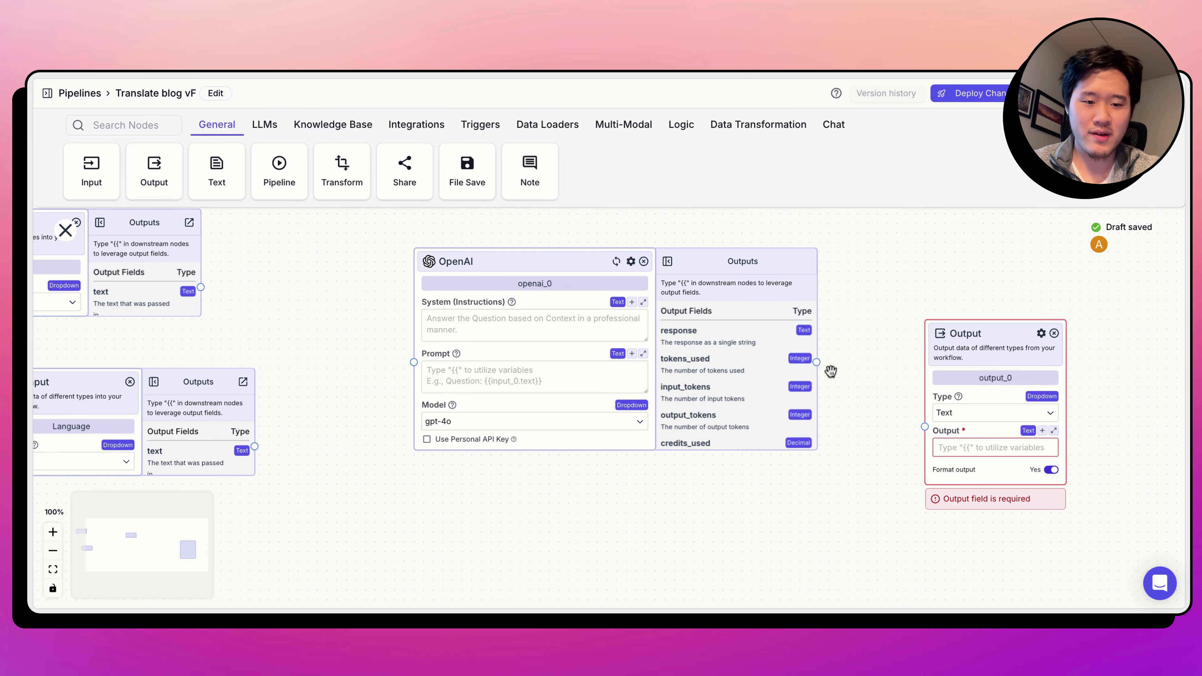
{"action": "left_click_drag", "start_coordinate": [817, 362], "coordinate": [924, 426]}
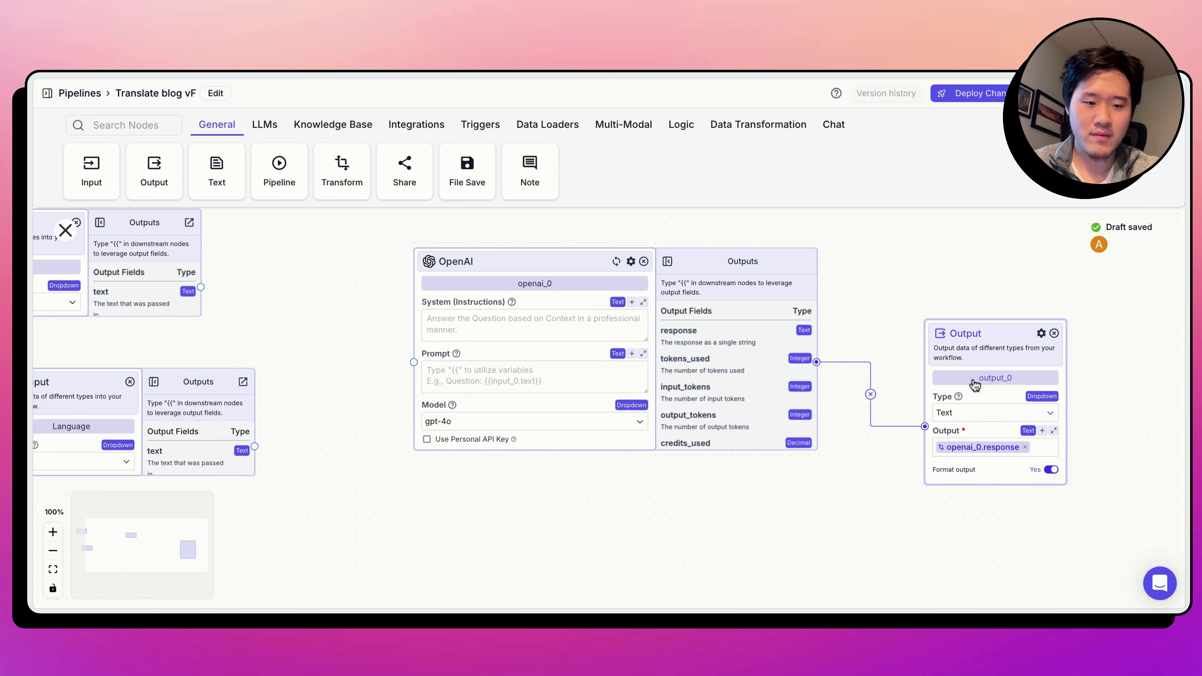
Rename the Output node to Translated_Blog.
{"action": "double_click", "coordinate": [1009, 379]}
{"action": "key", "text": "BackSpace"}
{"action": "type", "text": "Translated"}
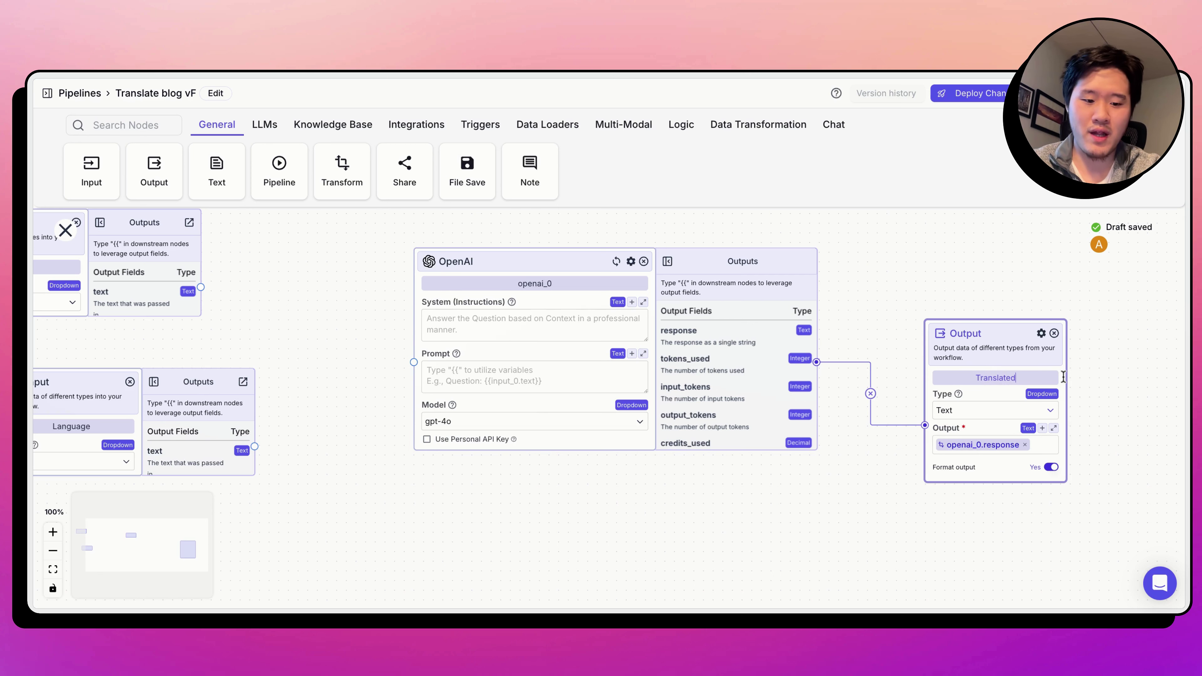
{"action": "type", "text": "_Blog"}
{"action": "left_click", "coordinate": [27, 379]}
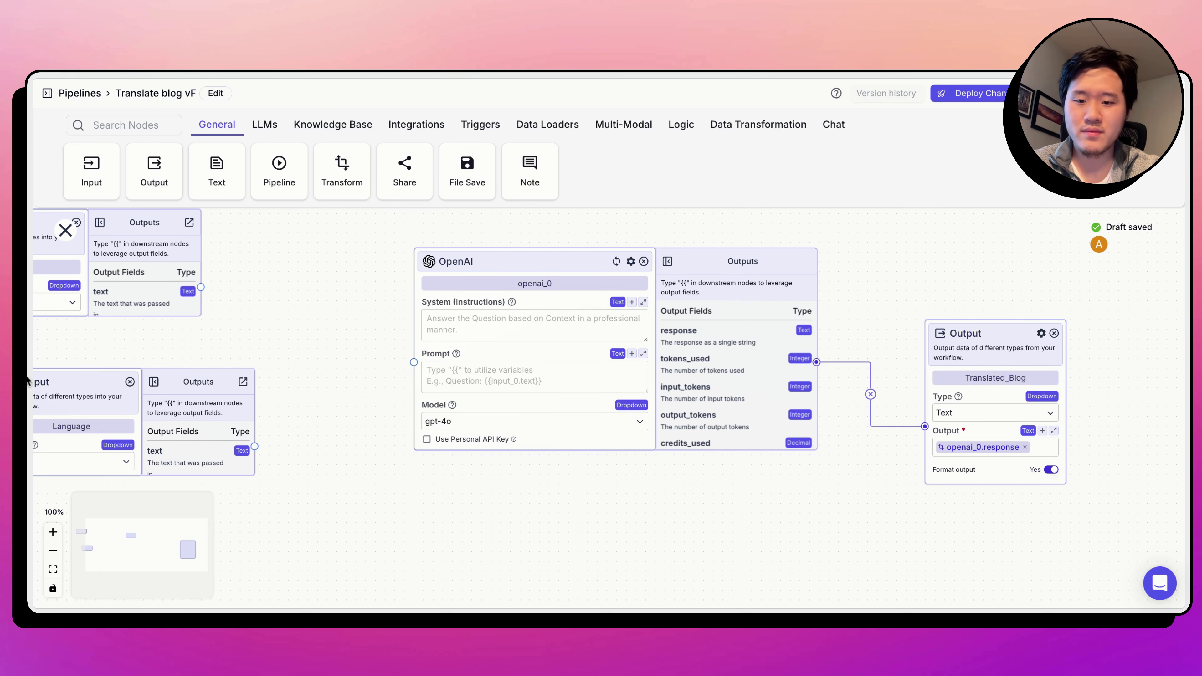
Set the OpenAI system instructions to translate the Blog to the Language, do nothing else, maintain all HTML perfectly as is, and NEVER output ```html or ```.
{"action": "left_click", "coordinate": [537, 322]}
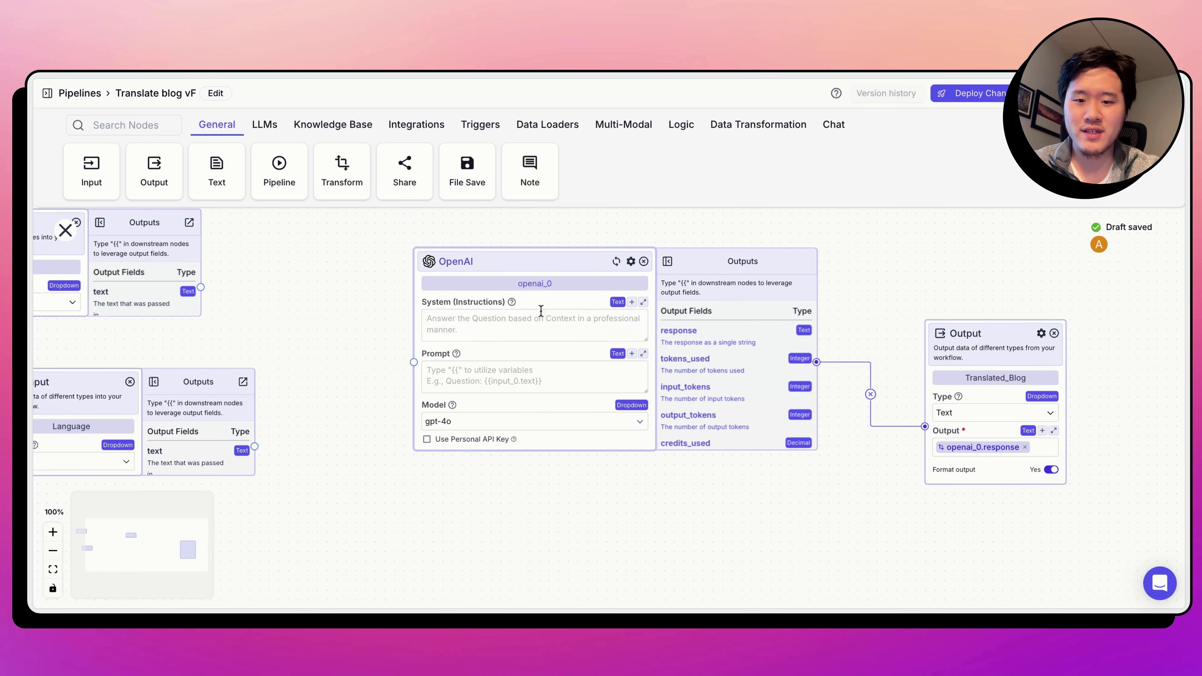
{"action": "type", "text": "Translate the Blog to the Language.  Only do the above. Do nothing else.  Maintain all the HTML perfectly as is.  NEVER output ```html or ```"}
{"action": "left_click", "coordinate": [644, 303]}
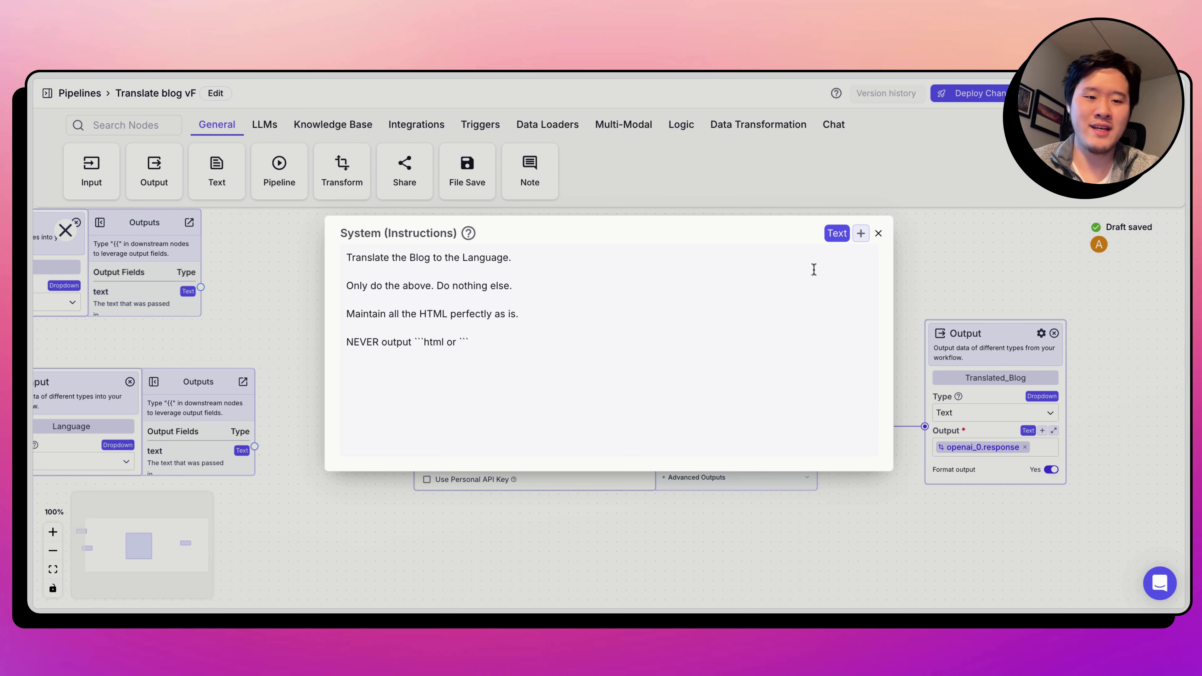
{"action": "left_click", "coordinate": [879, 234]}
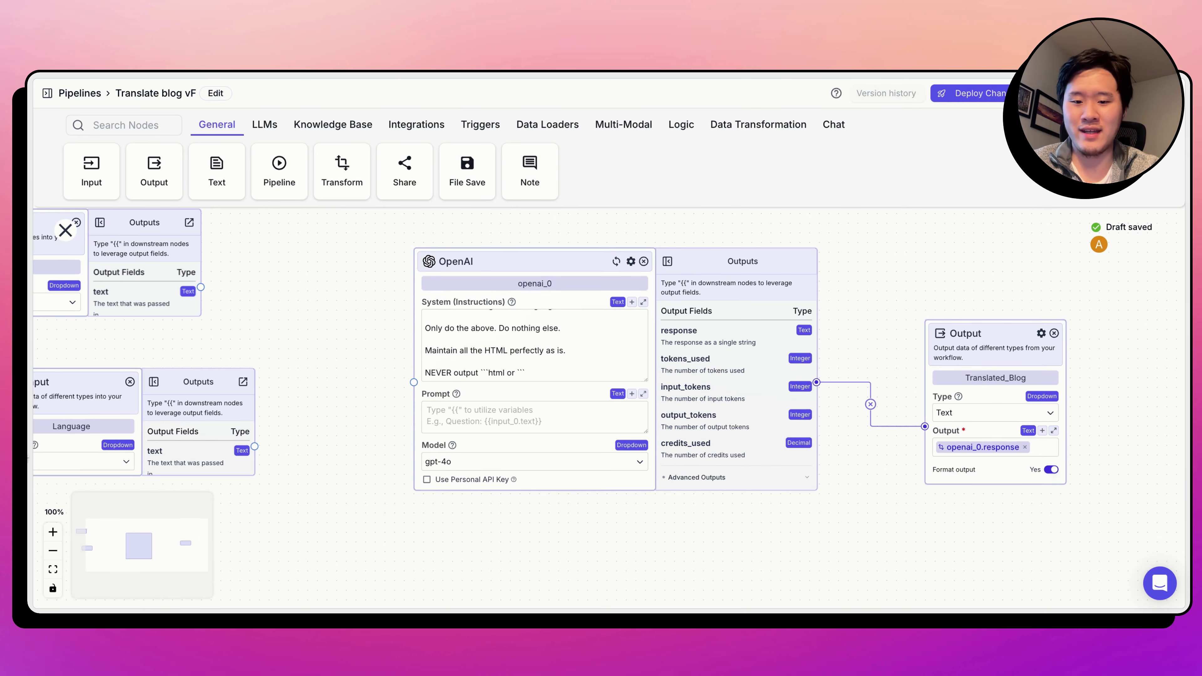
Start the OpenAI prompt with the label "Blog" followed by the Blog.text variable from the Blog input.
{"action": "left_click", "coordinate": [535, 404]}
{"action": "type", "text": "Blog"}
{"action": "key", "text": "Return"}
{"action": "type", "text": "{{"}
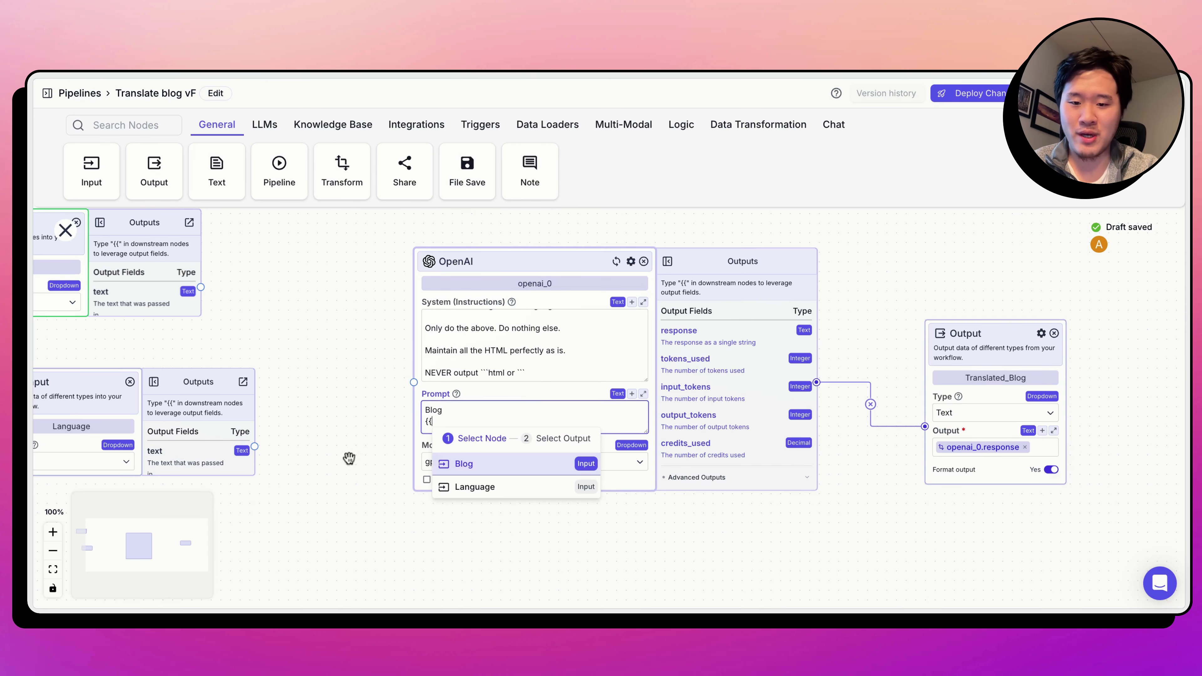
{"action": "left_click", "coordinate": [260, 510]}
{"action": "left_click_drag", "start_coordinate": [260, 510], "coordinate": [437, 529]}
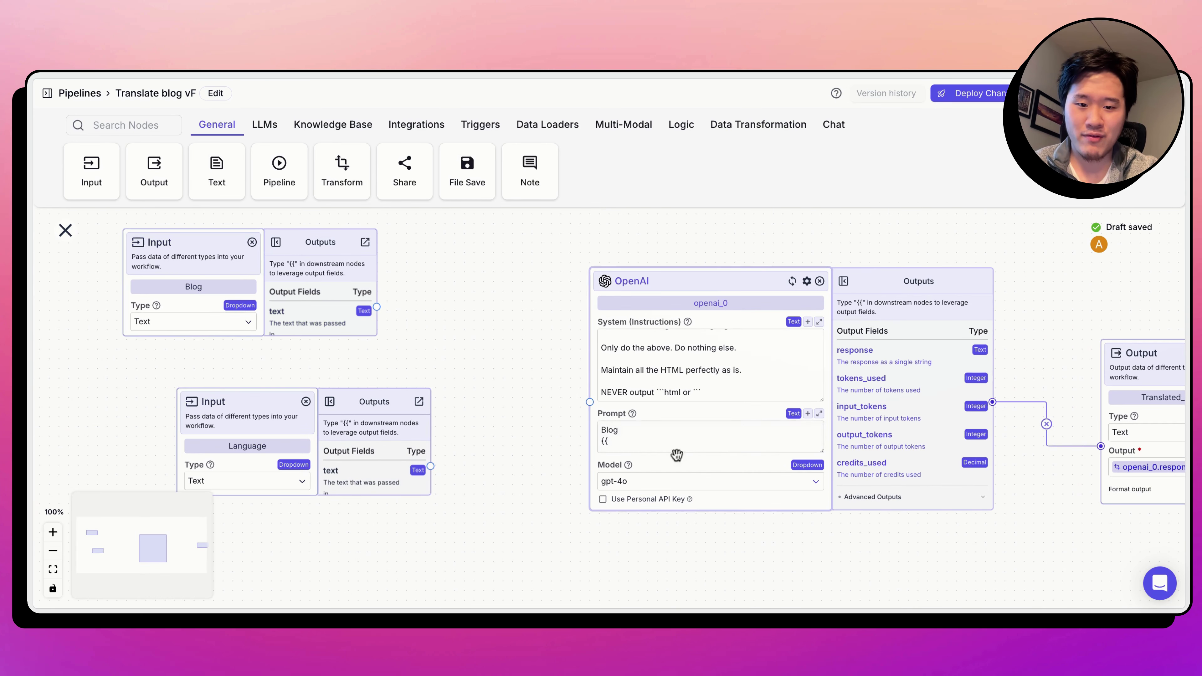
{"action": "left_click", "coordinate": [665, 447]}
{"action": "left_click", "coordinate": [657, 483]}
{"action": "left_click", "coordinate": [703, 573]}
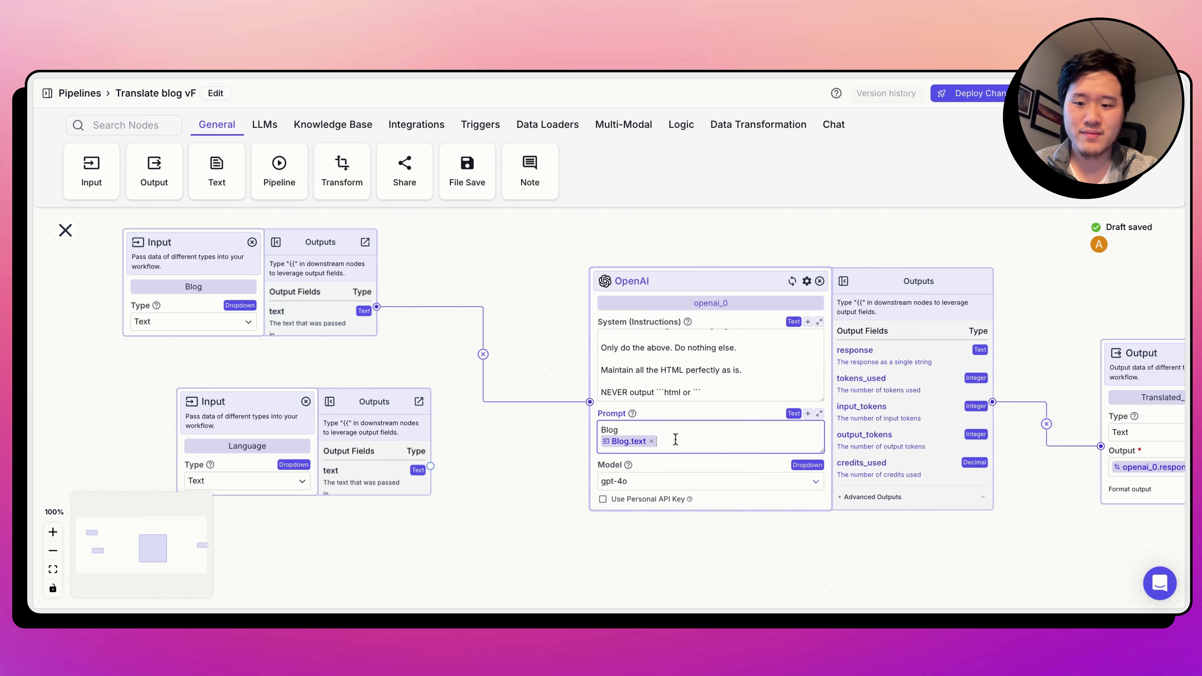
Add the label "Language" and the Language.text variable below the blog reference in the OpenAI prompt.
{"action": "type", "text": "Language"}
{"action": "key", "text": "Return"}
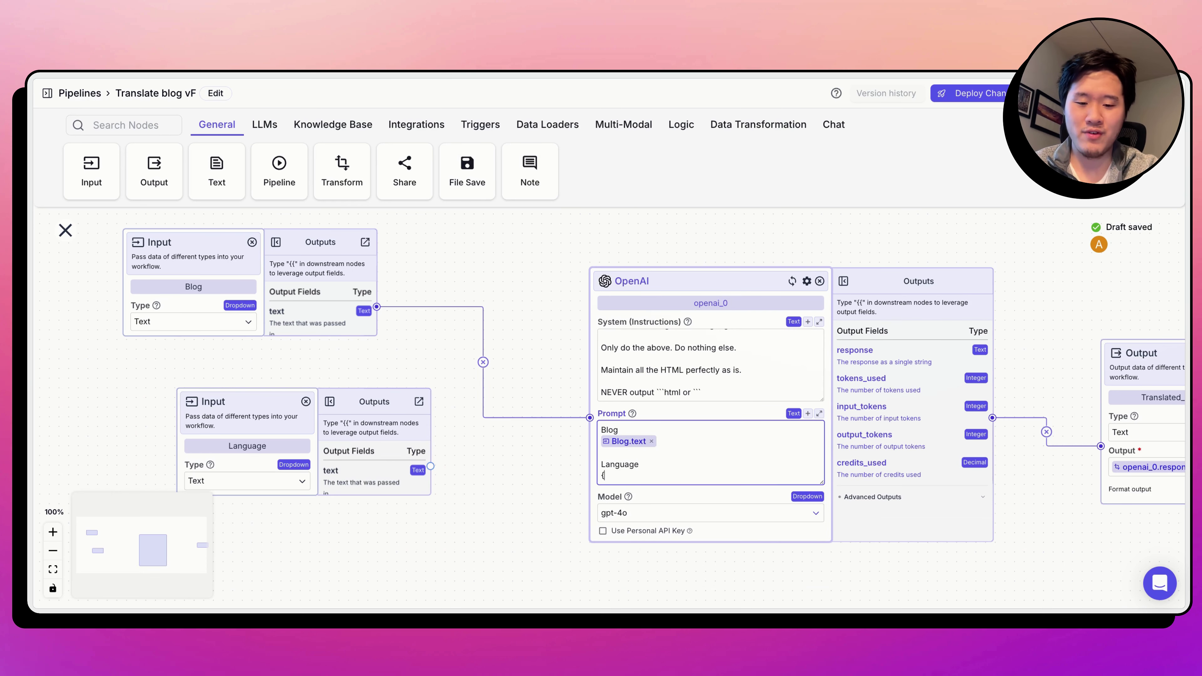
{"action": "type", "text": "{{"}
{"action": "left_click", "coordinate": [662, 539]}
{"action": "left_click", "coordinate": [695, 590]}
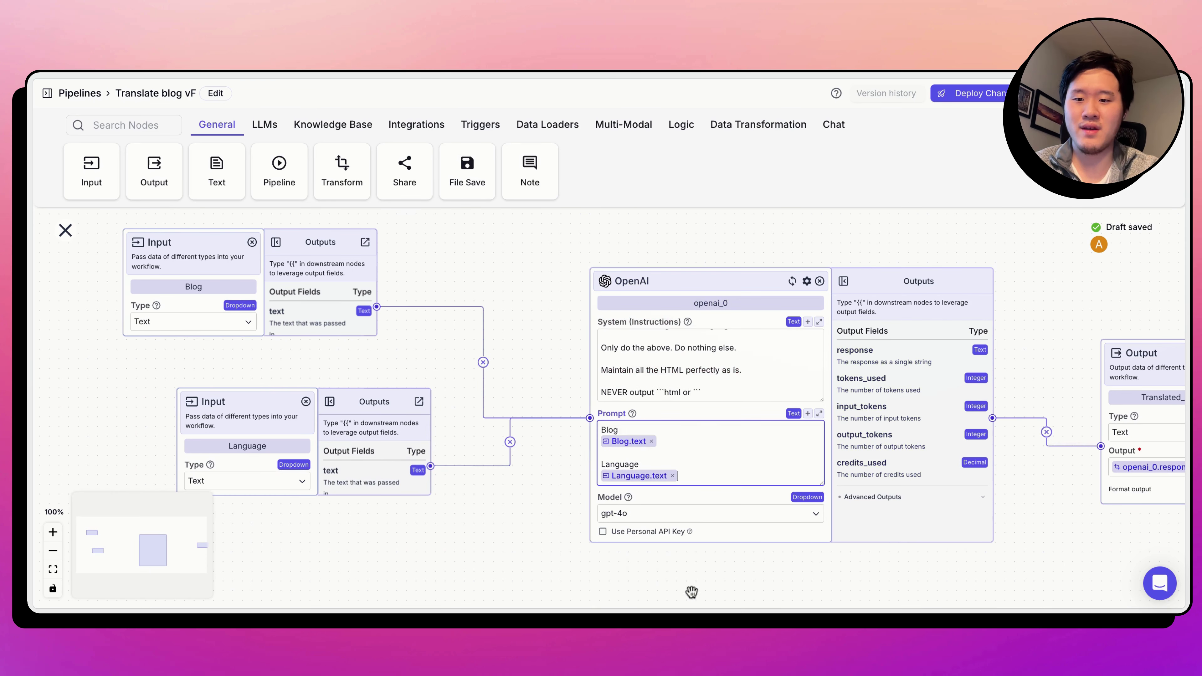
Deploy the translation pipeline's changes and return to the pipelines list.
{"action": "left_click", "coordinate": [968, 94]}
{"action": "left_click", "coordinate": [1079, 261]}
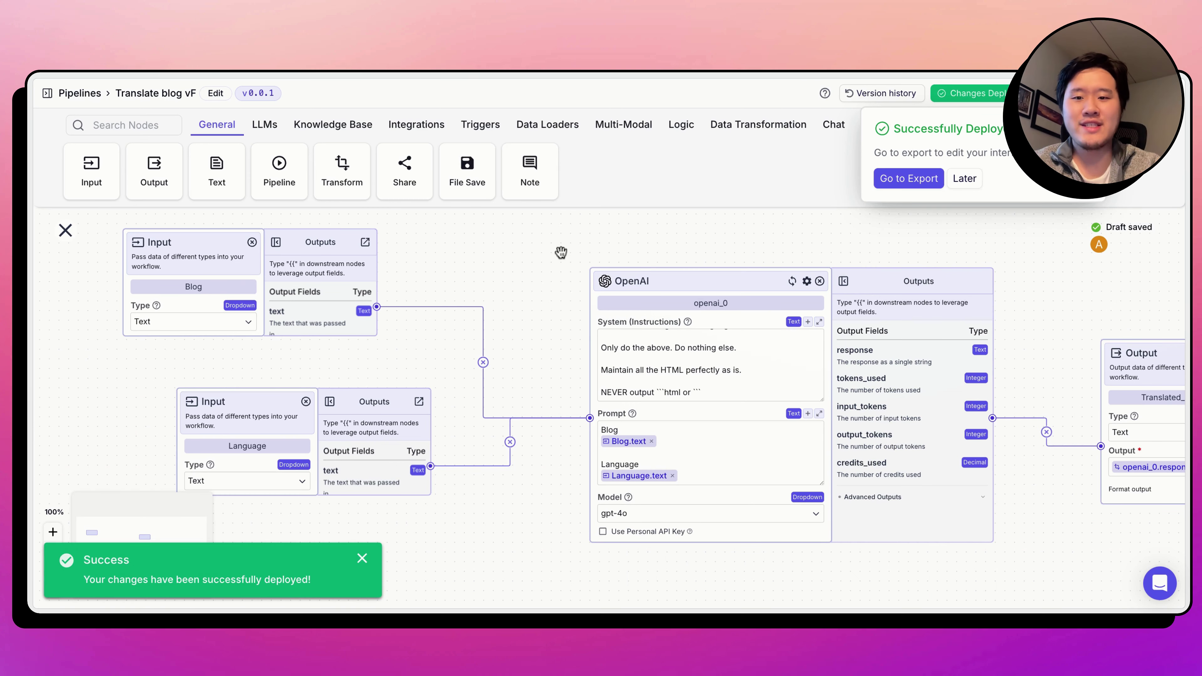
{"action": "left_click", "coordinate": [83, 96]}
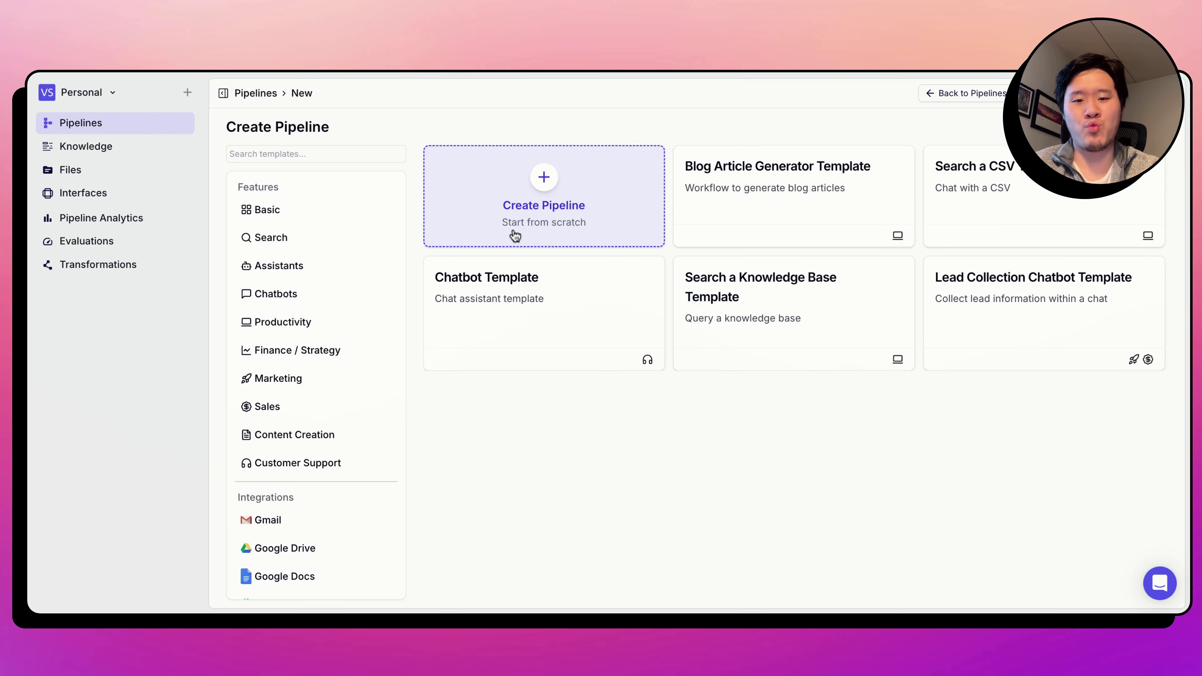
Create a new pipeline from scratch and name it "Youtube Master Pipeline vF".
{"action": "left_click", "coordinate": [517, 232]}
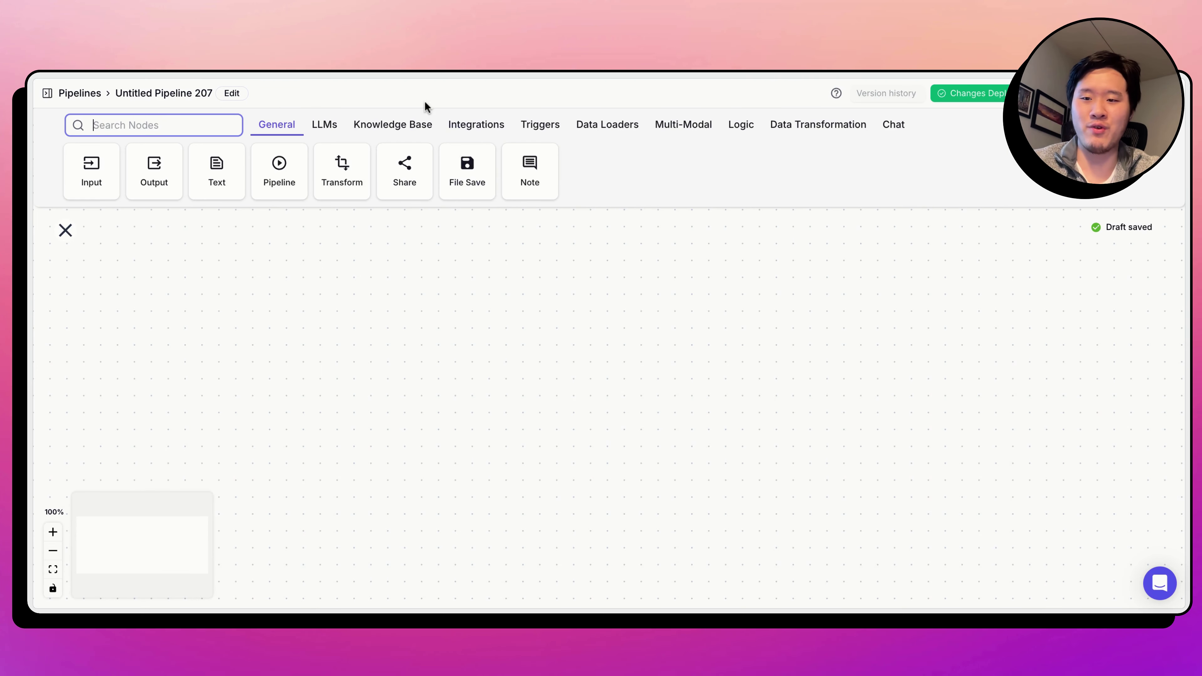
{"action": "left_click", "coordinate": [193, 94]}
{"action": "type", "text": "Youtube"}
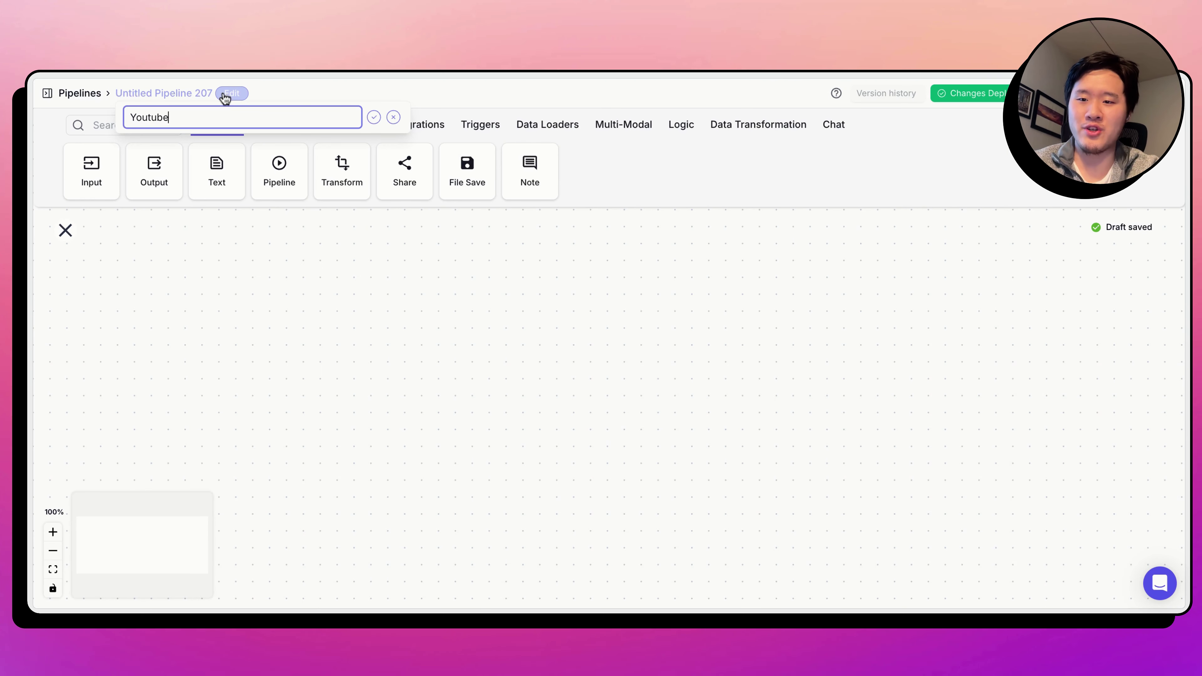
{"action": "type", "text": " Master Pipeline v"}
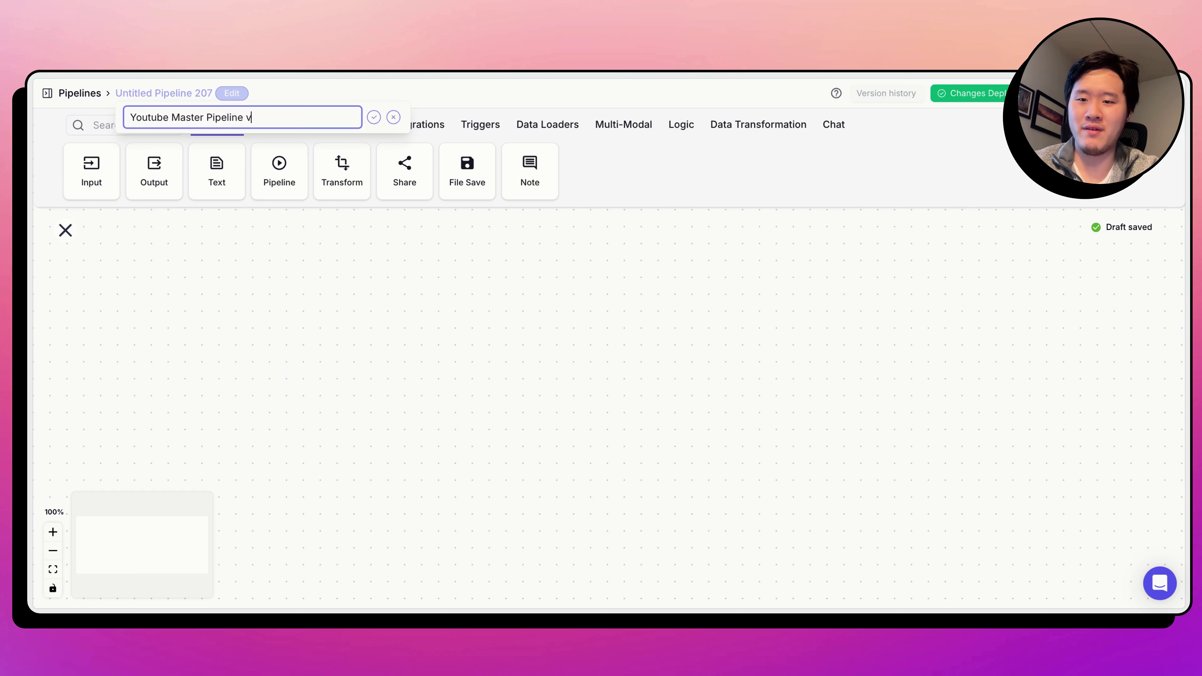
{"action": "type", "text": "F"}
{"action": "key", "text": "Return"}
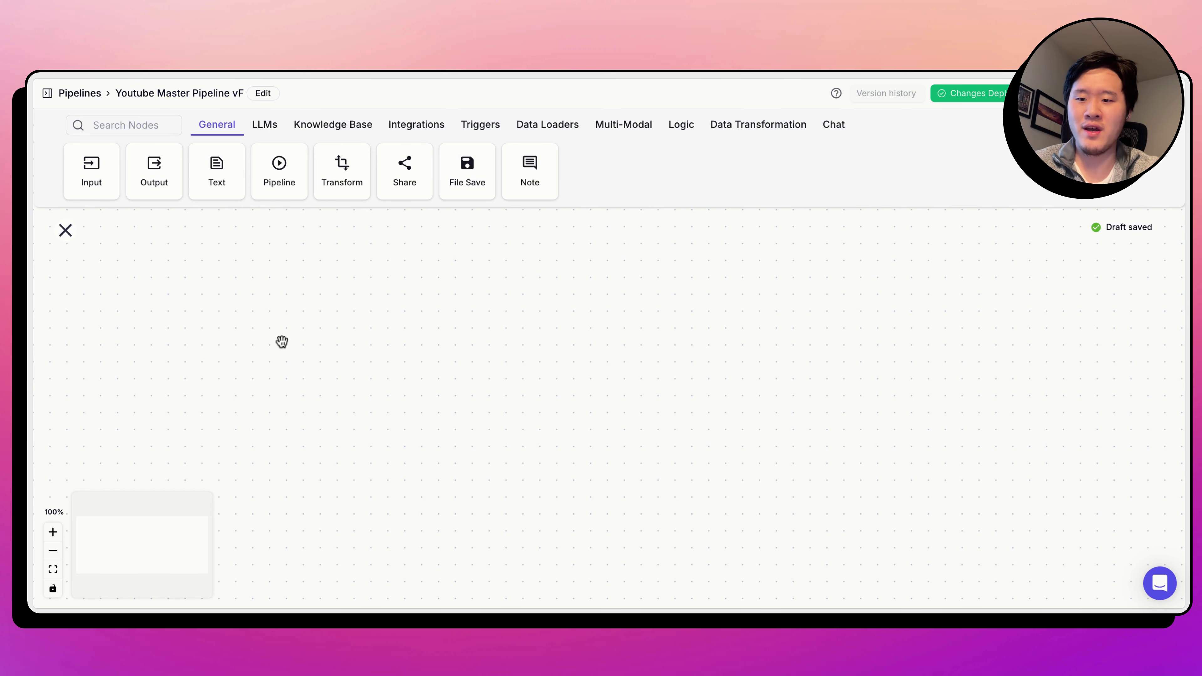
Add a text Input node to the canvas and name it Youtube_Link.
{"action": "left_click", "coordinate": [105, 184]}
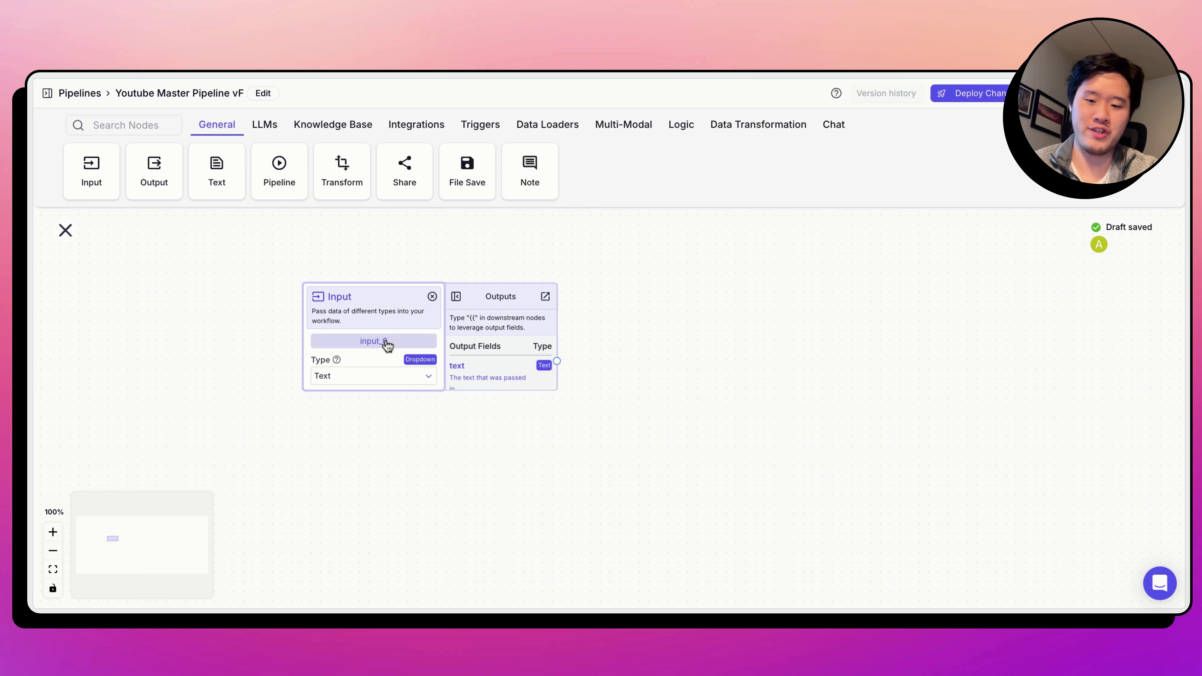
{"action": "double_click", "coordinate": [407, 342]}
{"action": "type", "text": "Yo"}
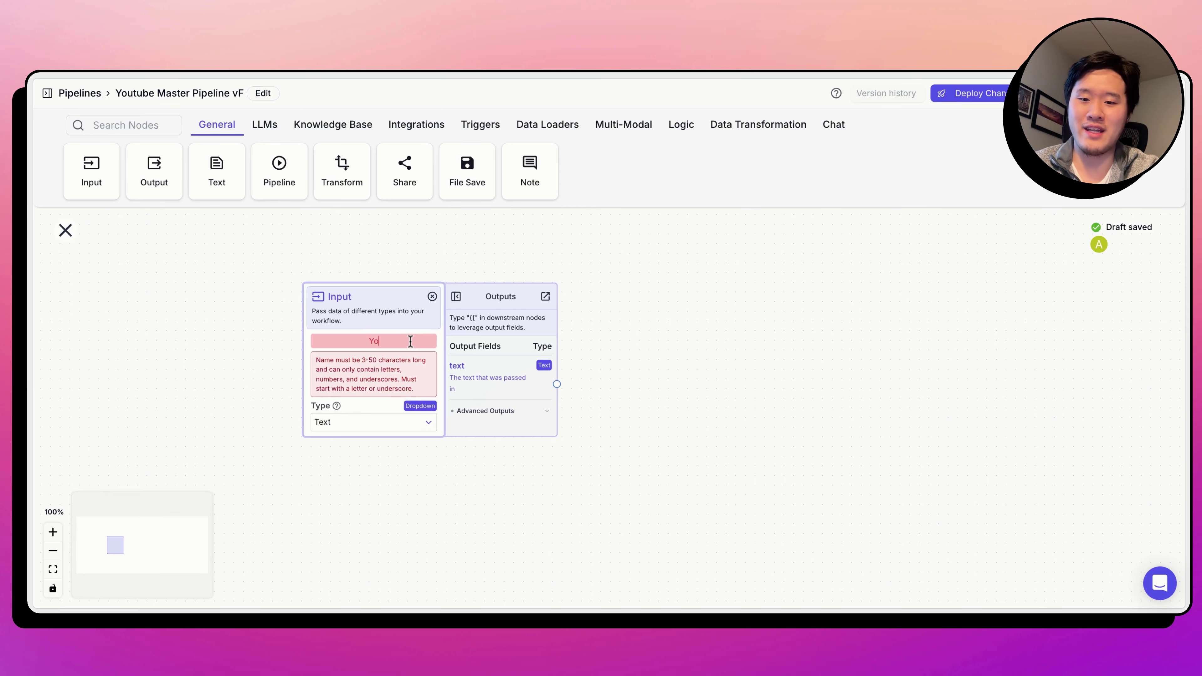
{"action": "type", "text": "utube_Link"}
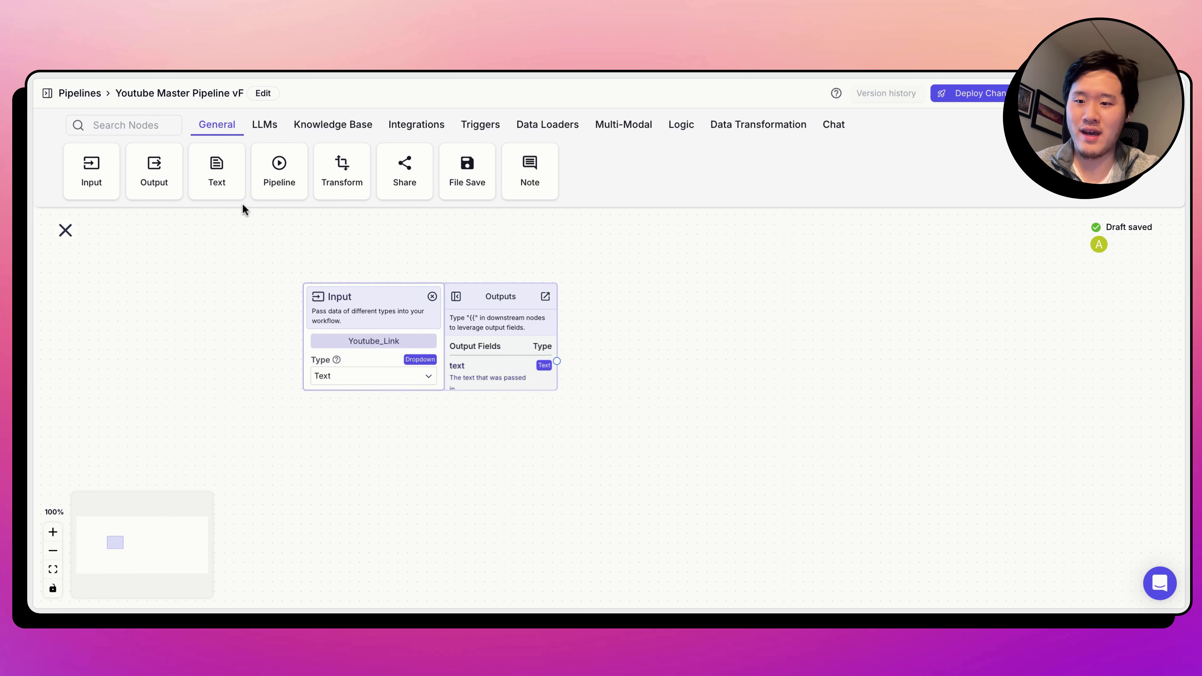
Add a second text Input node below the Youtube_Link input and name it Language.
{"action": "left_click_drag", "start_coordinate": [91, 170], "coordinate": [334, 419]}
{"action": "double_click", "coordinate": [395, 459]}
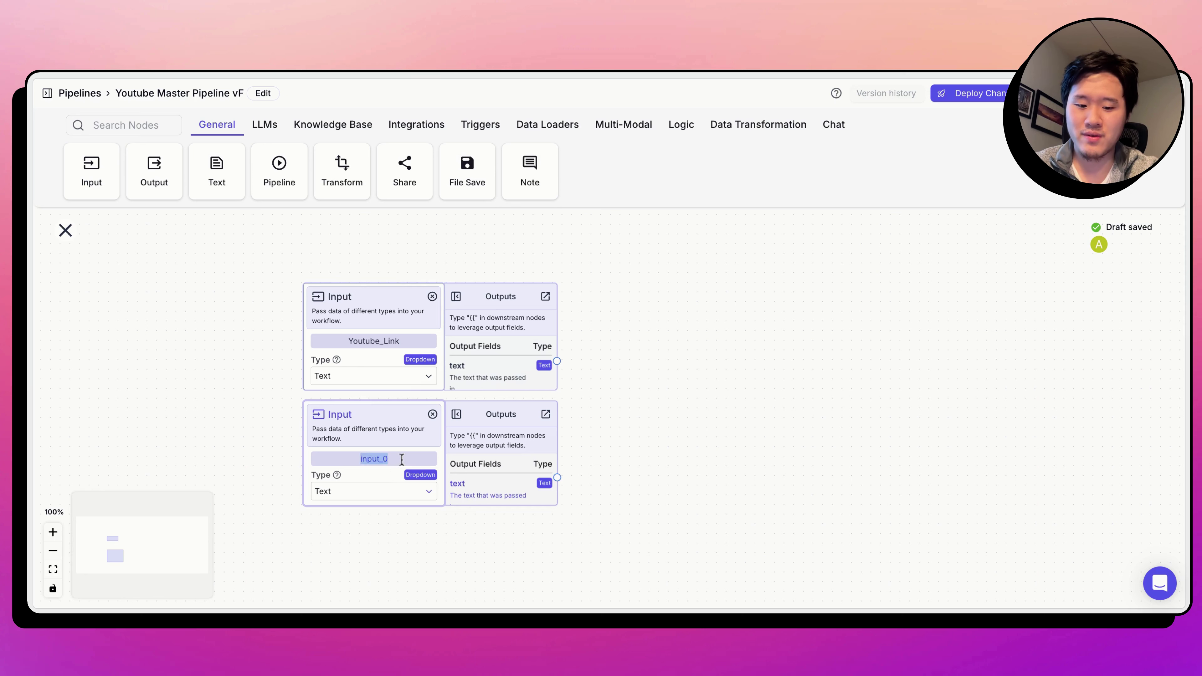
{"action": "type", "text": "Language"}
{"action": "left_click", "coordinate": [142, 399]}
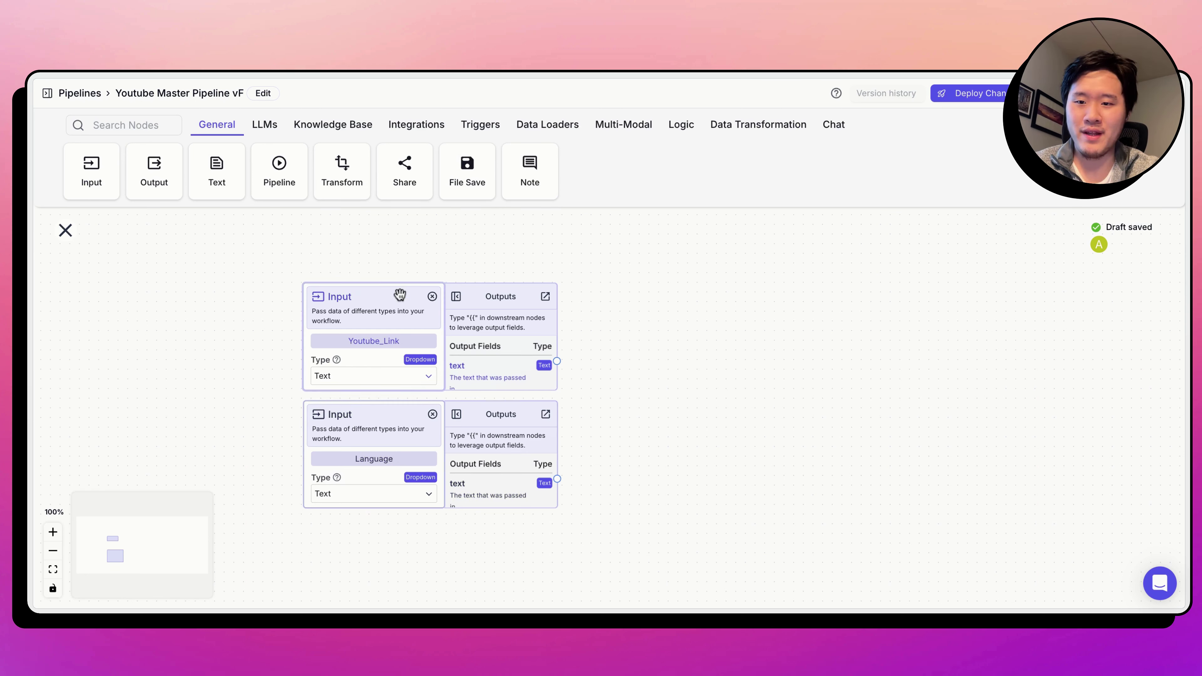
Add a Pipeline node to the right of the inputs and set it to run "Youtube video to Blog vF".
{"action": "left_click_drag", "start_coordinate": [285, 183], "coordinate": [682, 274]}
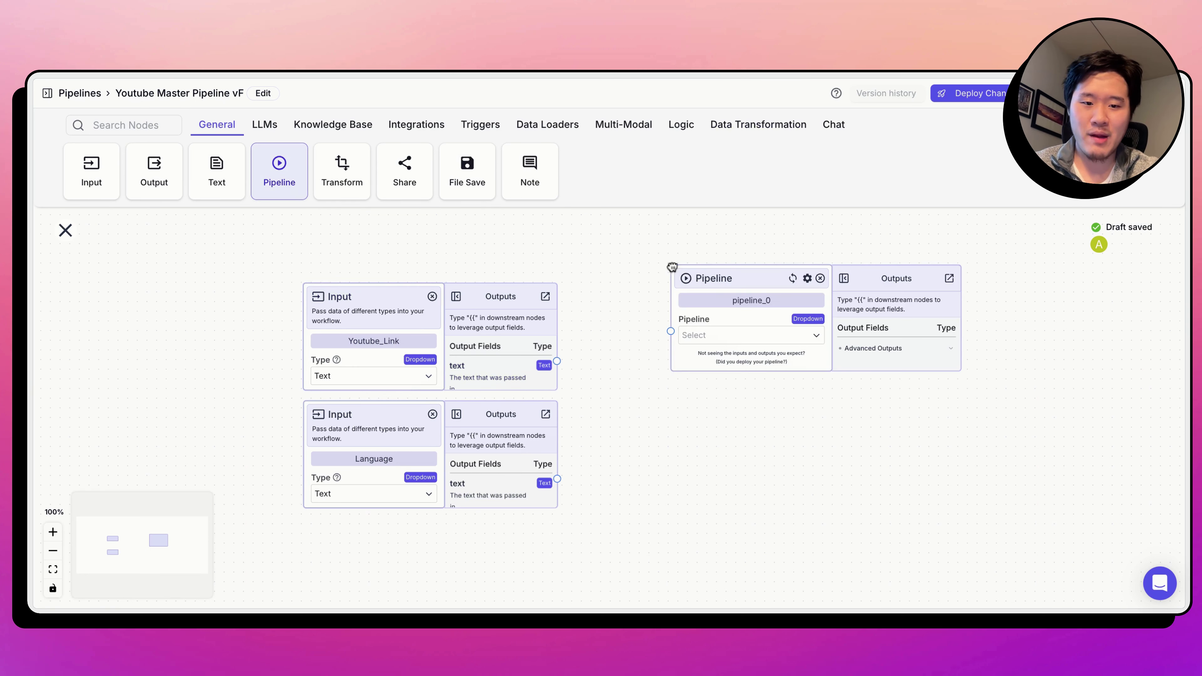
{"action": "left_click", "coordinate": [778, 336]}
{"action": "scroll", "coordinate": [820, 358], "scroll_direction": "up", "scroll_amount": 1}
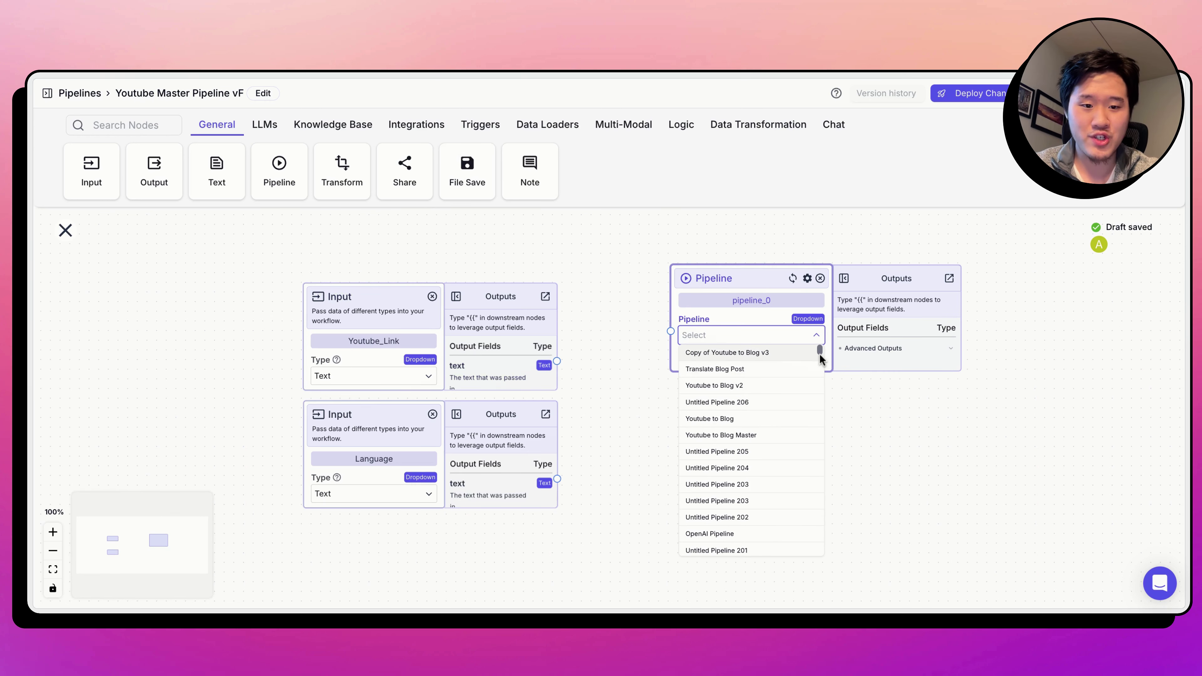
{"action": "scroll", "coordinate": [821, 353], "scroll_direction": "down", "scroll_amount": 15}
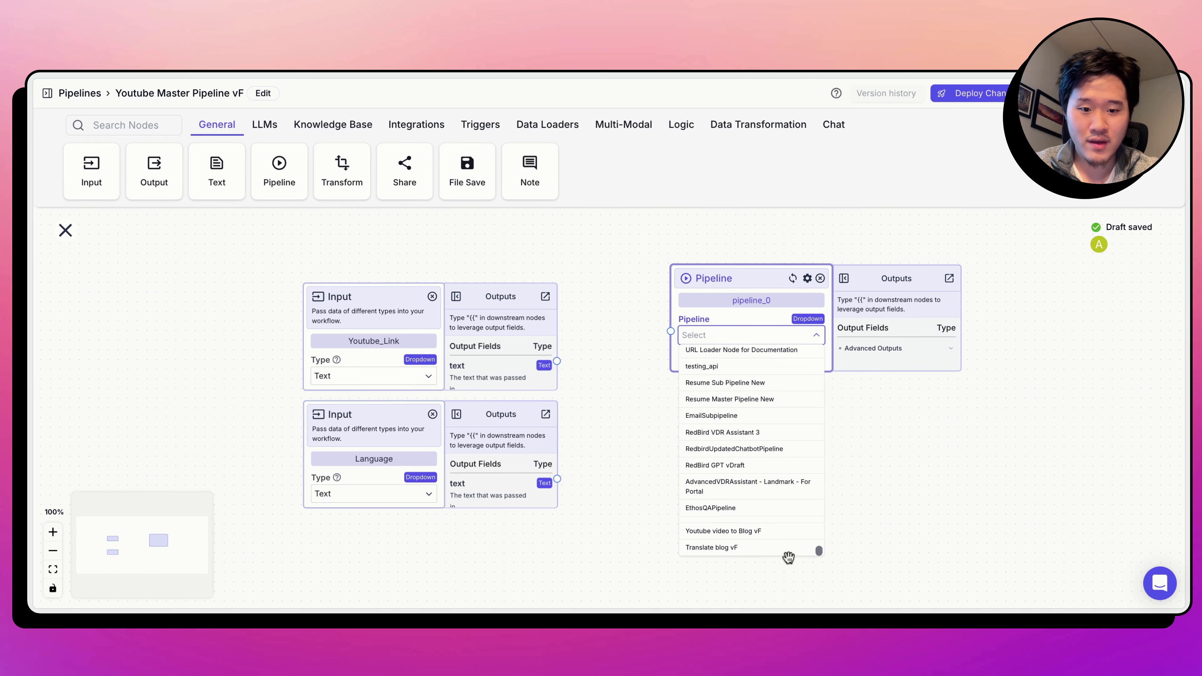
{"action": "left_click", "coordinate": [767, 532]}
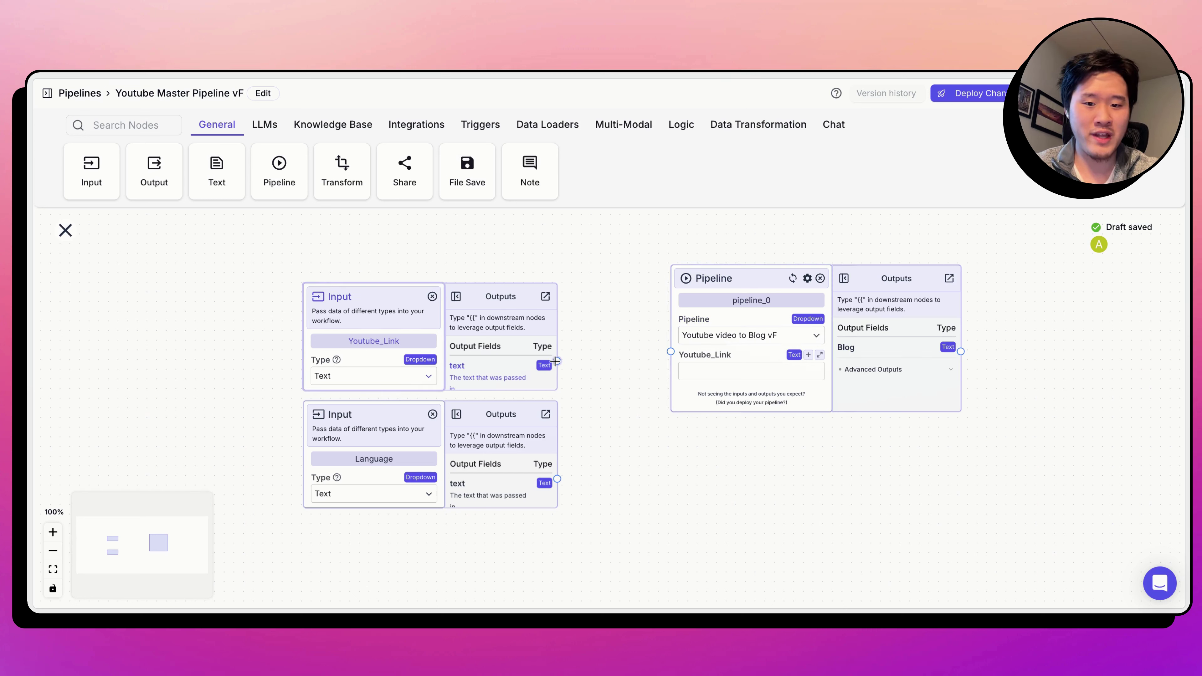
Connect the Youtube_Link input to the Pipeline node and fill its Youtube_Link field with the Youtube_Link.text variable.
{"action": "left_click_drag", "start_coordinate": [557, 361], "coordinate": [672, 351]}
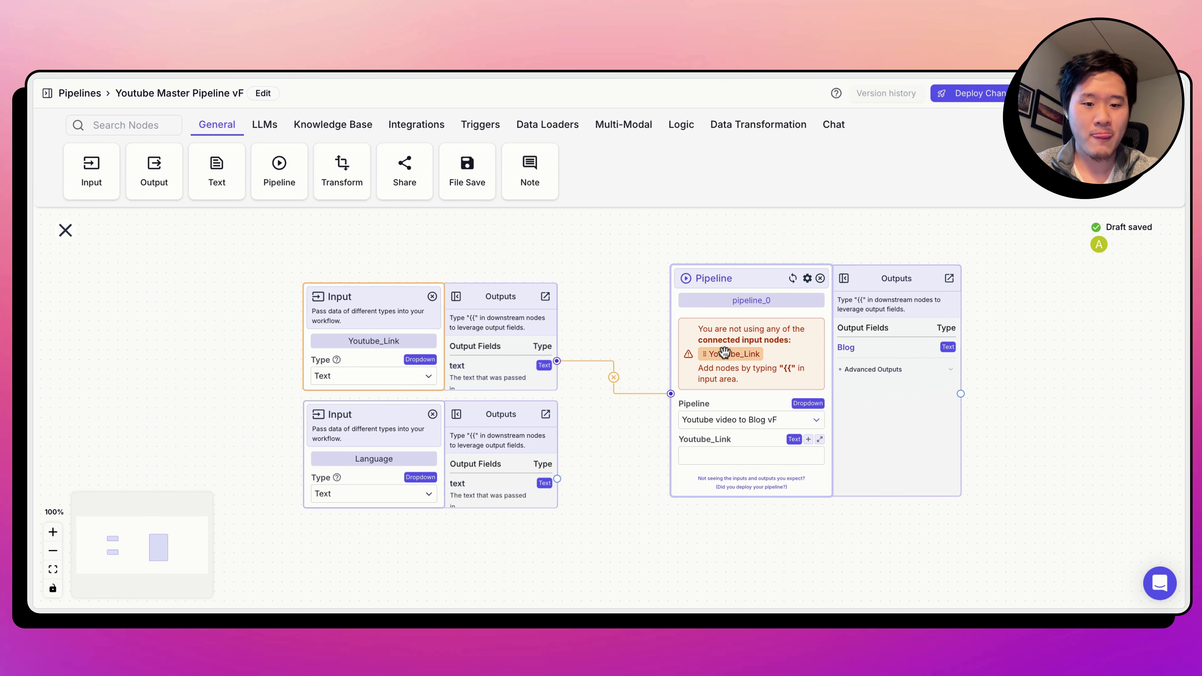
{"action": "left_click", "coordinate": [720, 455]}
{"action": "left_click", "coordinate": [759, 498]}
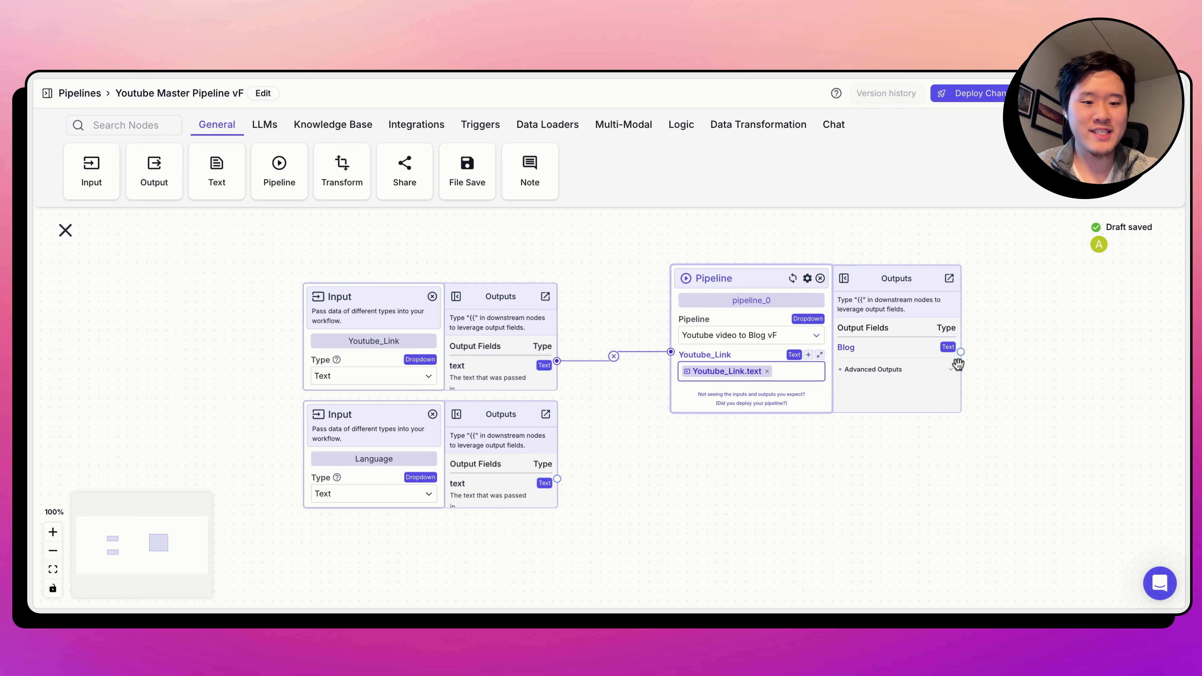
Add a second Pipeline node below and to the right of the first and set it to run "Translate blog vF".
{"action": "left_click_drag", "start_coordinate": [838, 505], "coordinate": [670, 494]}
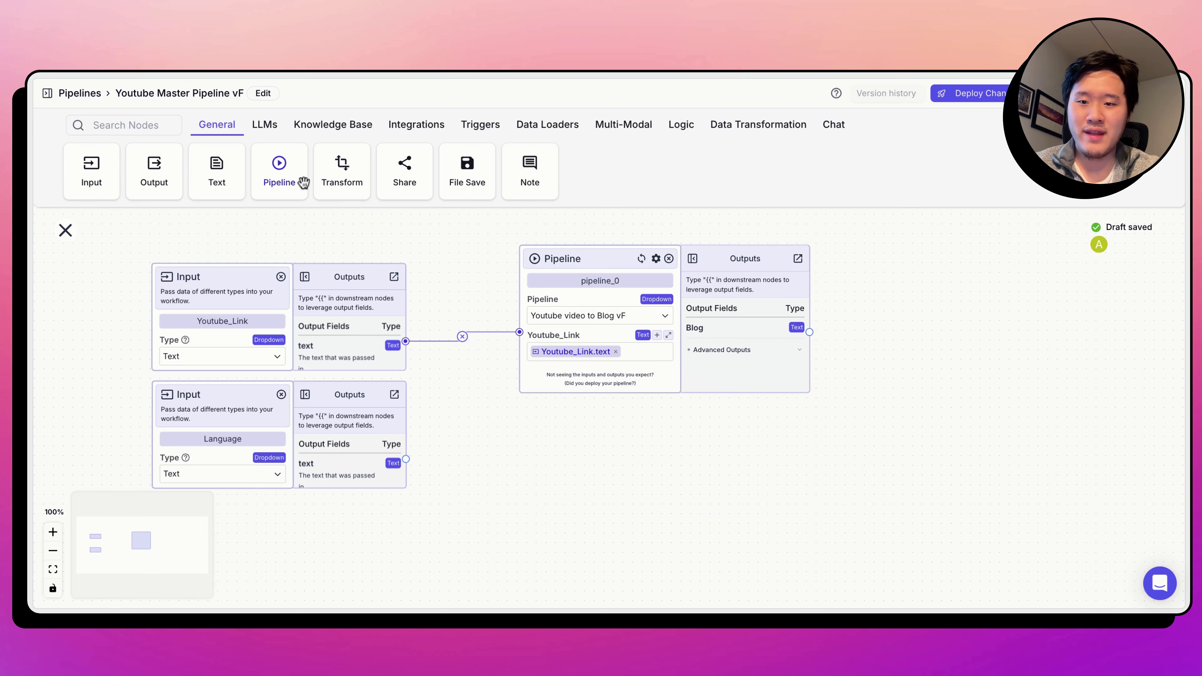
{"action": "left_click_drag", "start_coordinate": [303, 183], "coordinate": [836, 443]}
{"action": "left_click_drag", "start_coordinate": [1003, 388], "coordinate": [907, 304]}
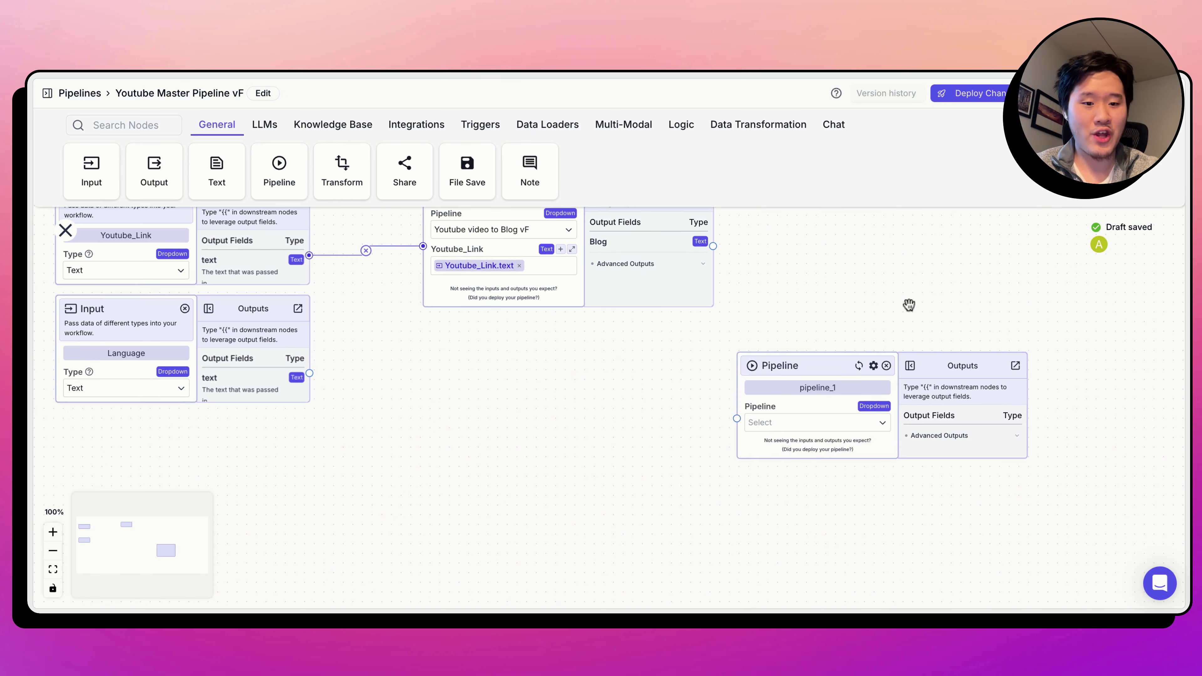
{"action": "left_click", "coordinate": [809, 423]}
{"action": "scroll", "coordinate": [808, 360], "scroll_direction": "down", "scroll_amount": 15}
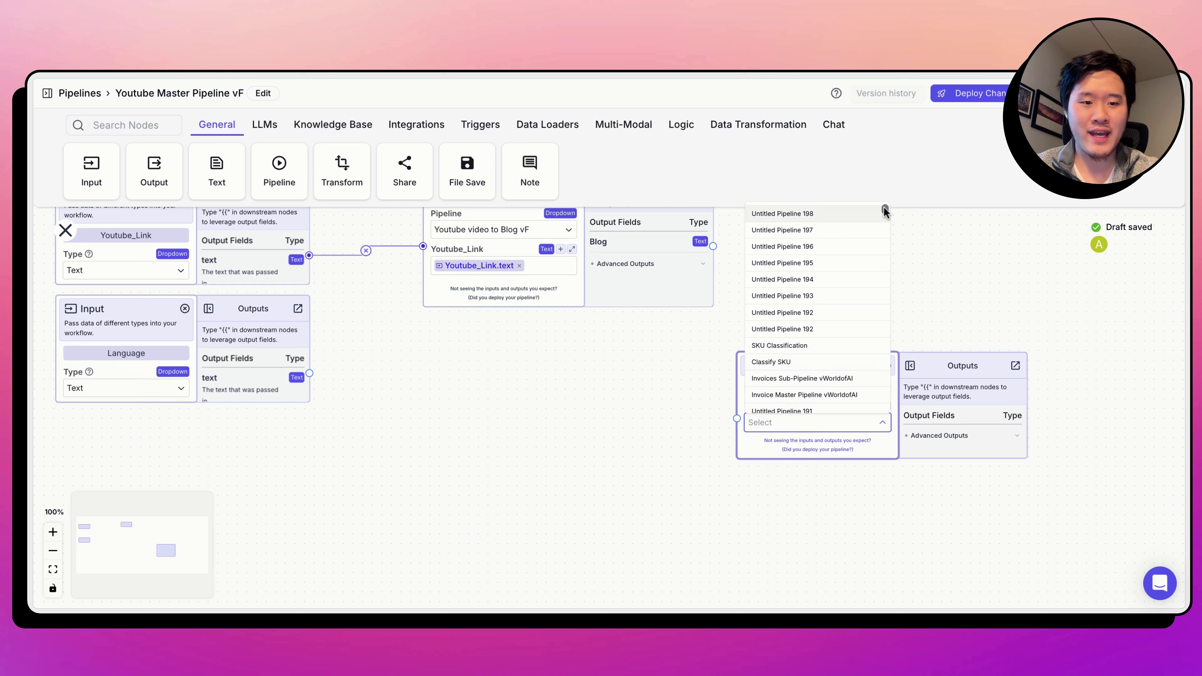
{"action": "scroll", "coordinate": [830, 401], "scroll_direction": "up", "scroll_amount": 20}
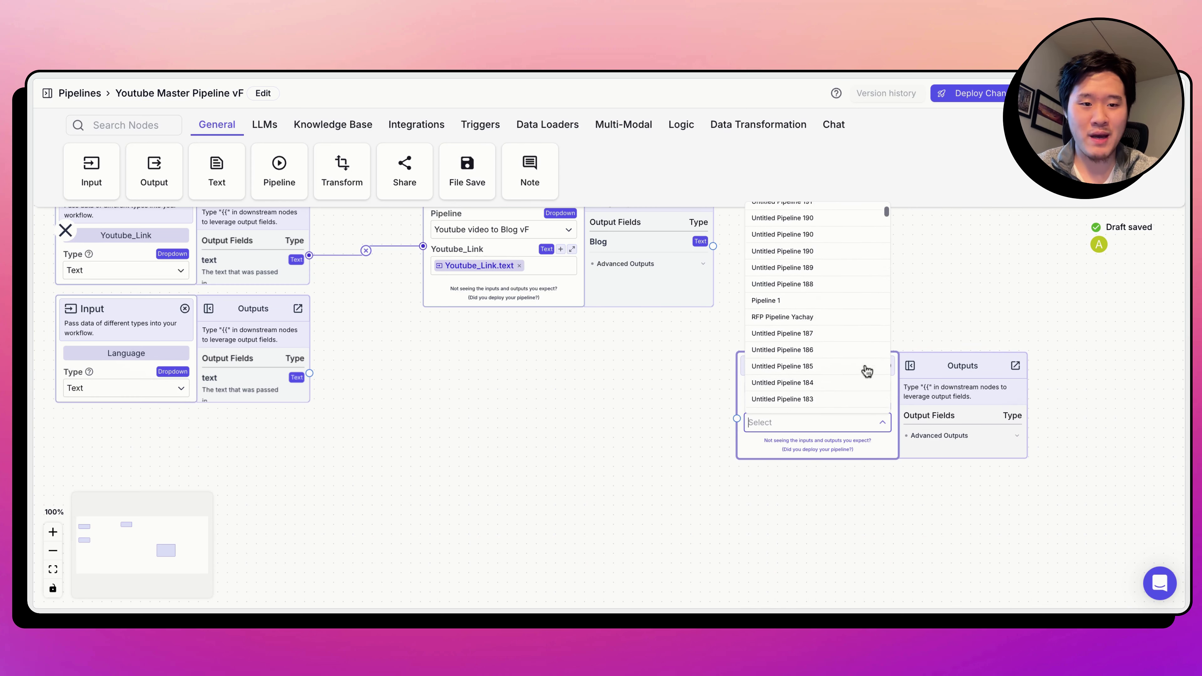
{"action": "scroll", "coordinate": [883, 214], "scroll_direction": "up", "scroll_amount": 10}
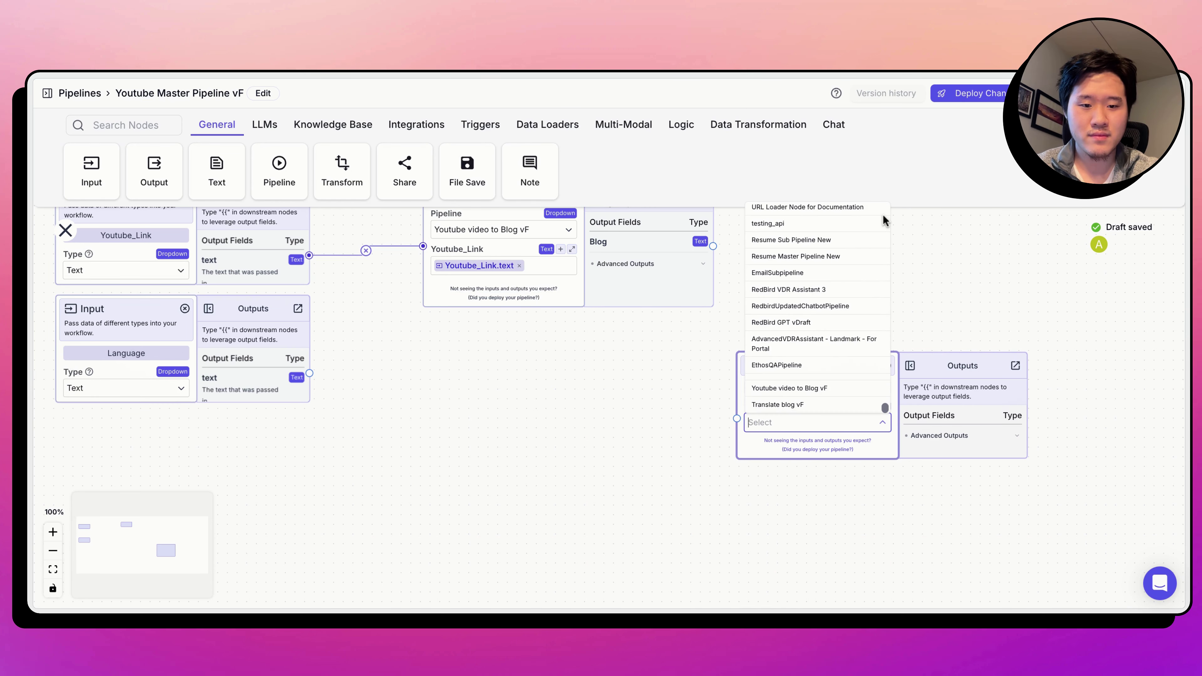
{"action": "type", "text": "translate"}
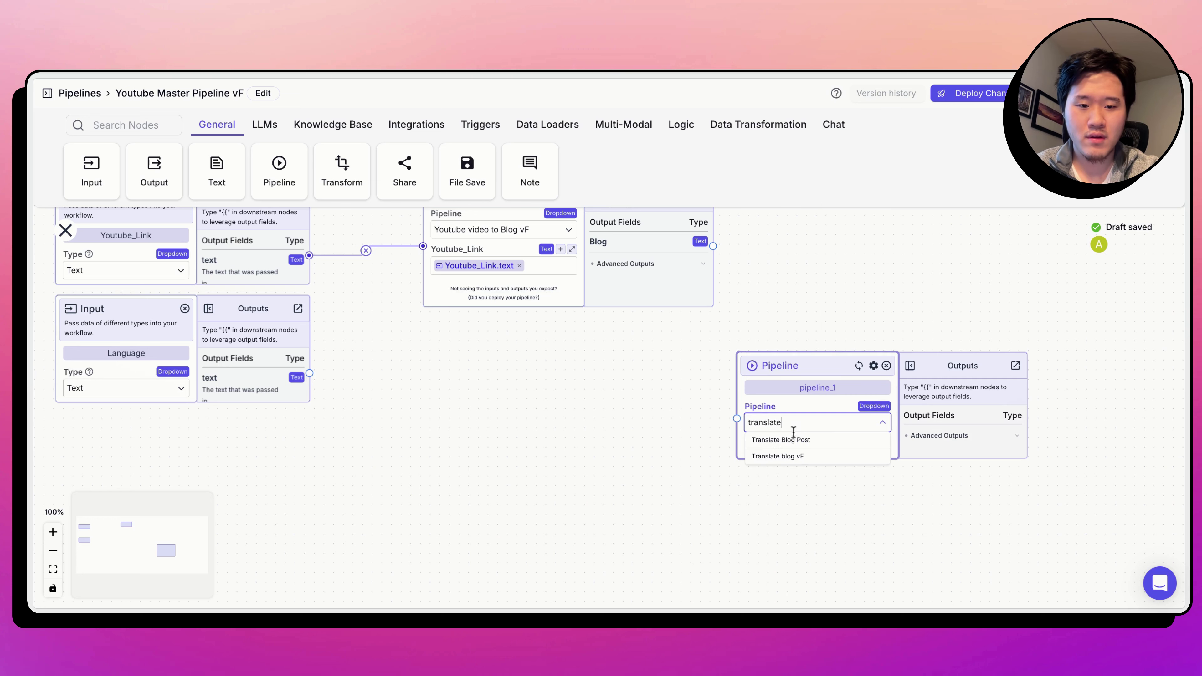
{"action": "left_click", "coordinate": [767, 456]}
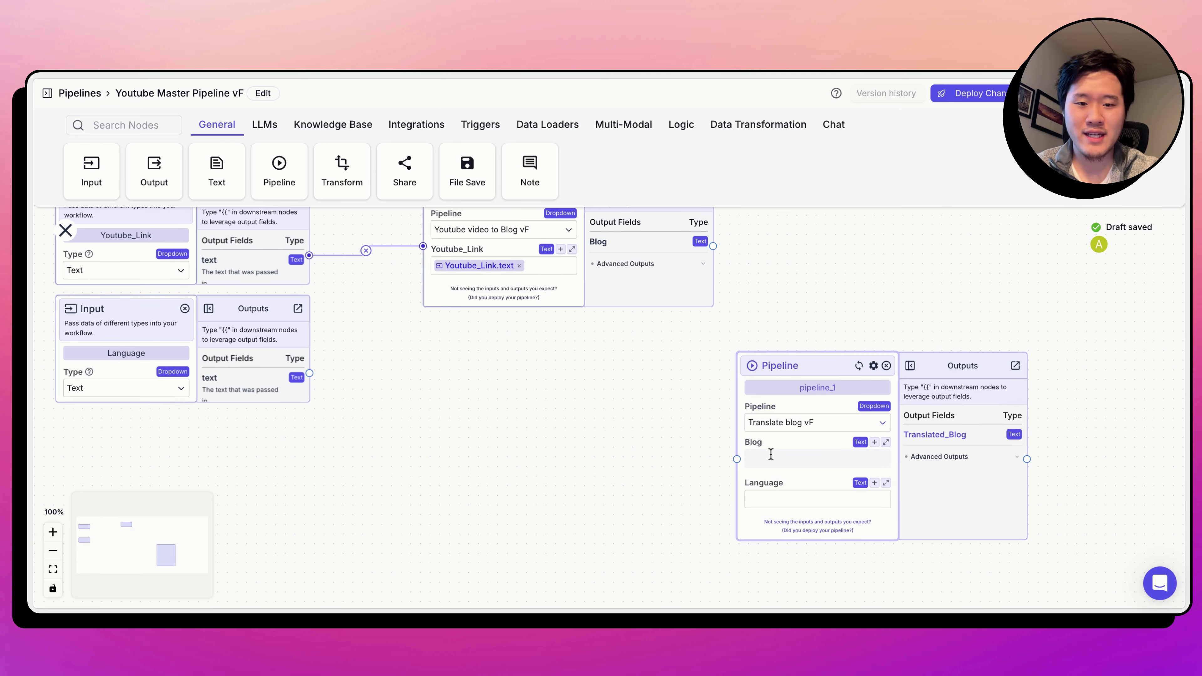
Fill the Blog field of the Translate blog vF Pipeline node with the pipeline_0.Blog variable.
{"action": "left_click", "coordinate": [771, 454]}
{"action": "type", "text": "{{"}
{"action": "left_click", "coordinate": [485, 422]}
{"action": "scroll", "coordinate": [486, 421], "scroll_direction": "up", "scroll_amount": 3}
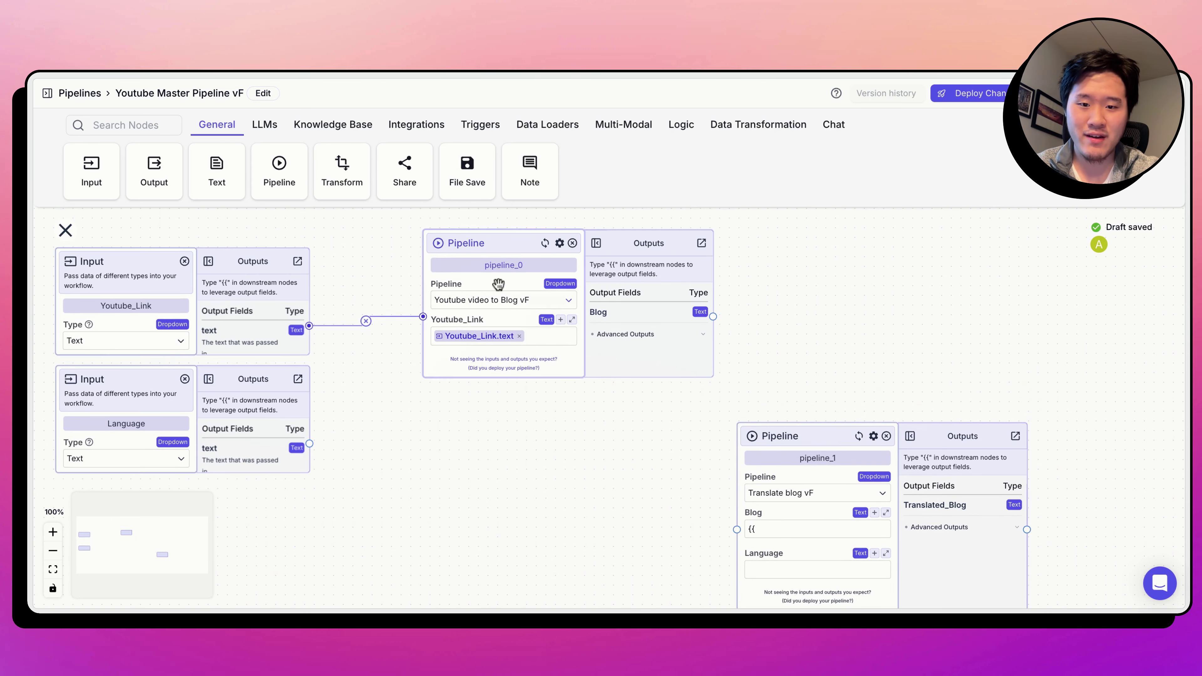
{"action": "left_click", "coordinate": [800, 528]}
{"action": "left_click", "coordinate": [730, 548]}
{"action": "scroll", "coordinate": [729, 547], "scroll_direction": "down", "scroll_amount": 5}
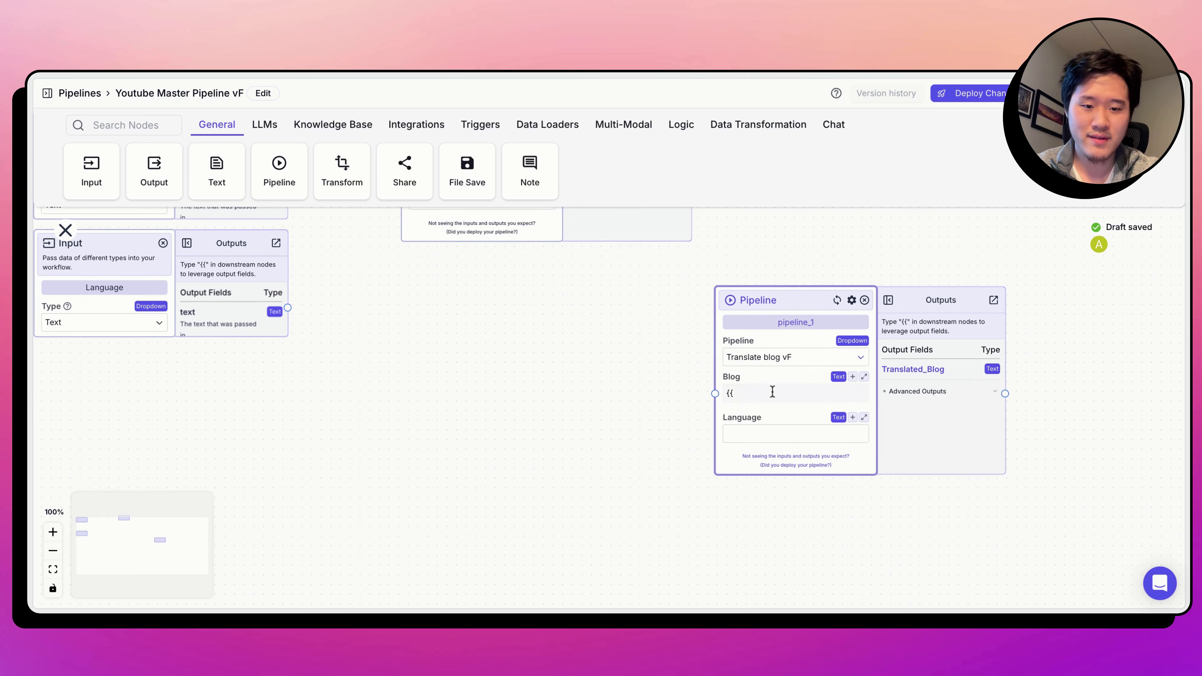
{"action": "left_click", "coordinate": [773, 391]}
{"action": "left_click", "coordinate": [776, 556]}
{"action": "left_click", "coordinate": [808, 516]}
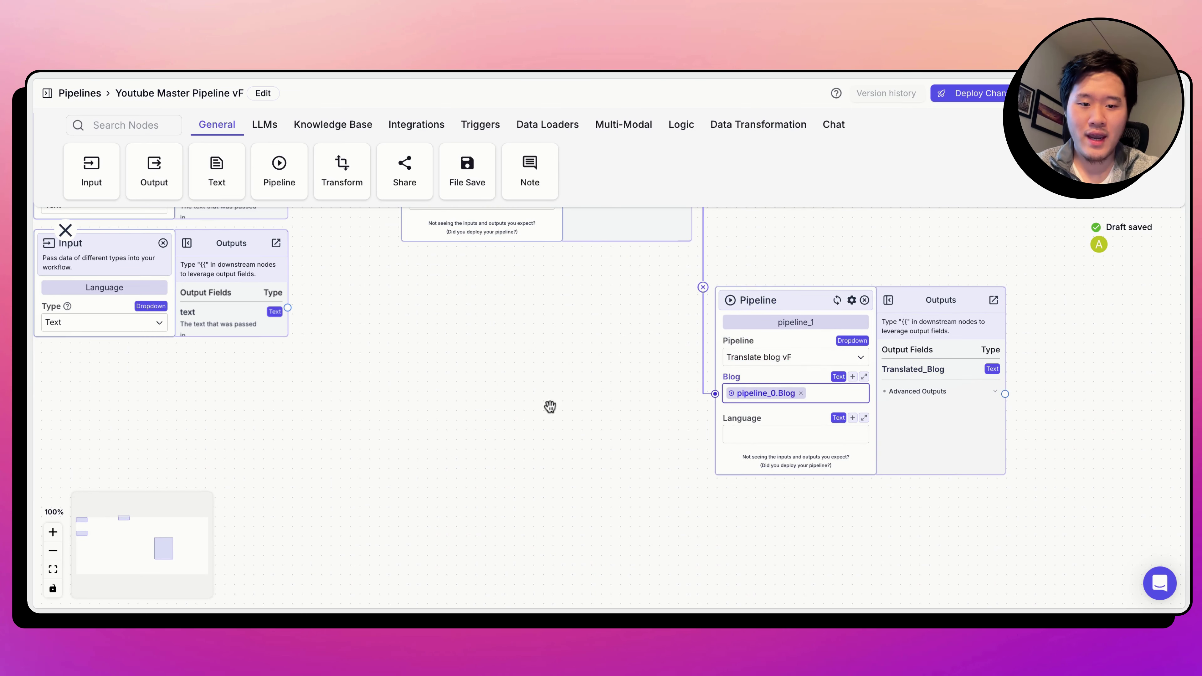
Fill the Language field of the Translate blog vF Pipeline node with the Language.text variable.
{"action": "scroll", "coordinate": [550, 407], "scroll_direction": "left", "scroll_amount": 3}
{"action": "scroll", "coordinate": [792, 537], "scroll_direction": "right", "scroll_amount": 1}
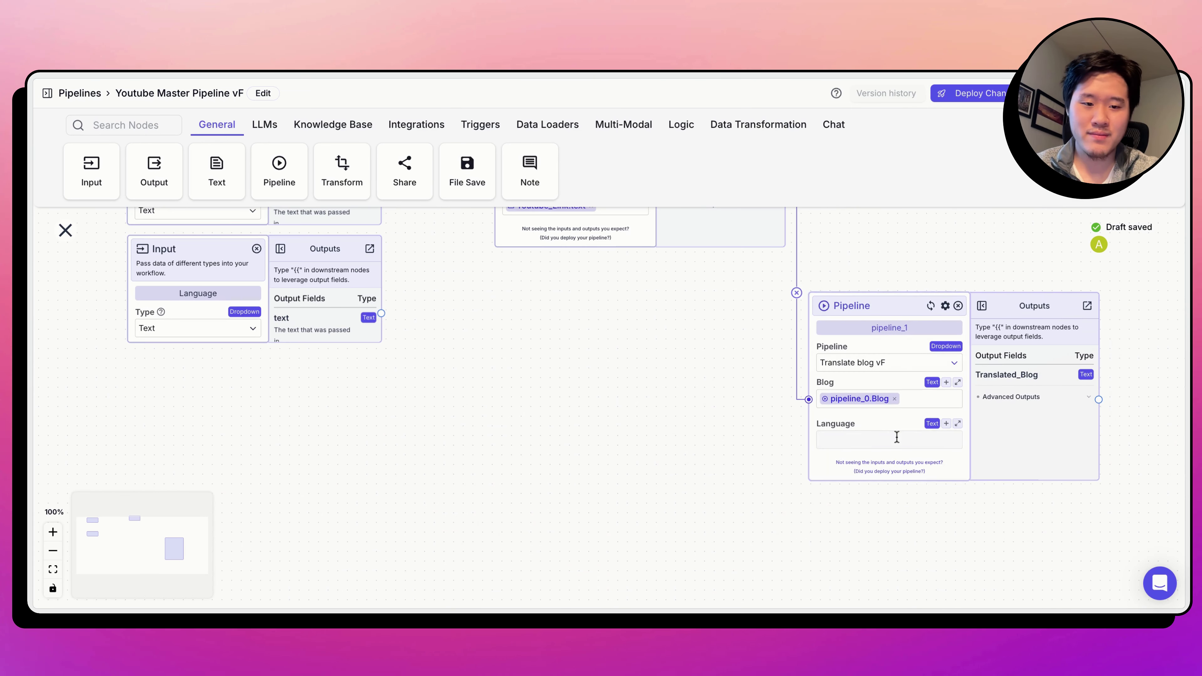
{"action": "left_click", "coordinate": [897, 438]}
{"action": "type", "text": "{{"}
{"action": "left_click", "coordinate": [883, 526]}
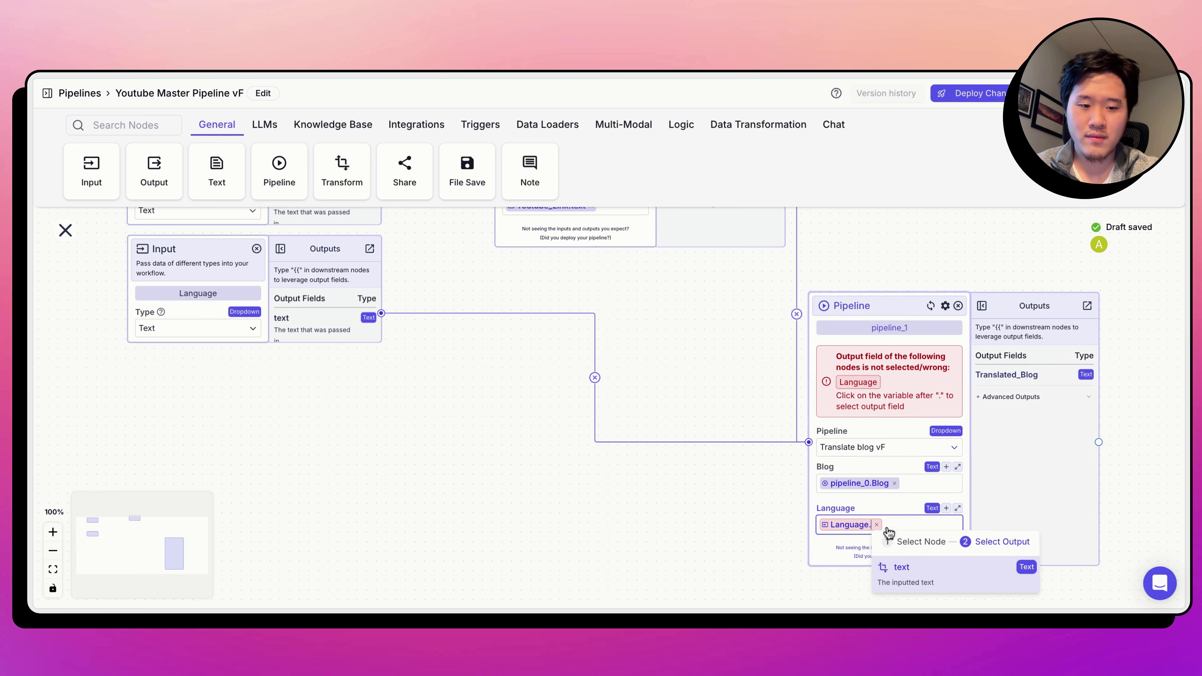
{"action": "left_click", "coordinate": [902, 569]}
Add an Output node to the right of the Translate blog vF node, connect them, and set its output to pipeline_1.Translated_Blog.
{"action": "scroll", "coordinate": [687, 303], "scroll_direction": "right", "scroll_amount": 3}
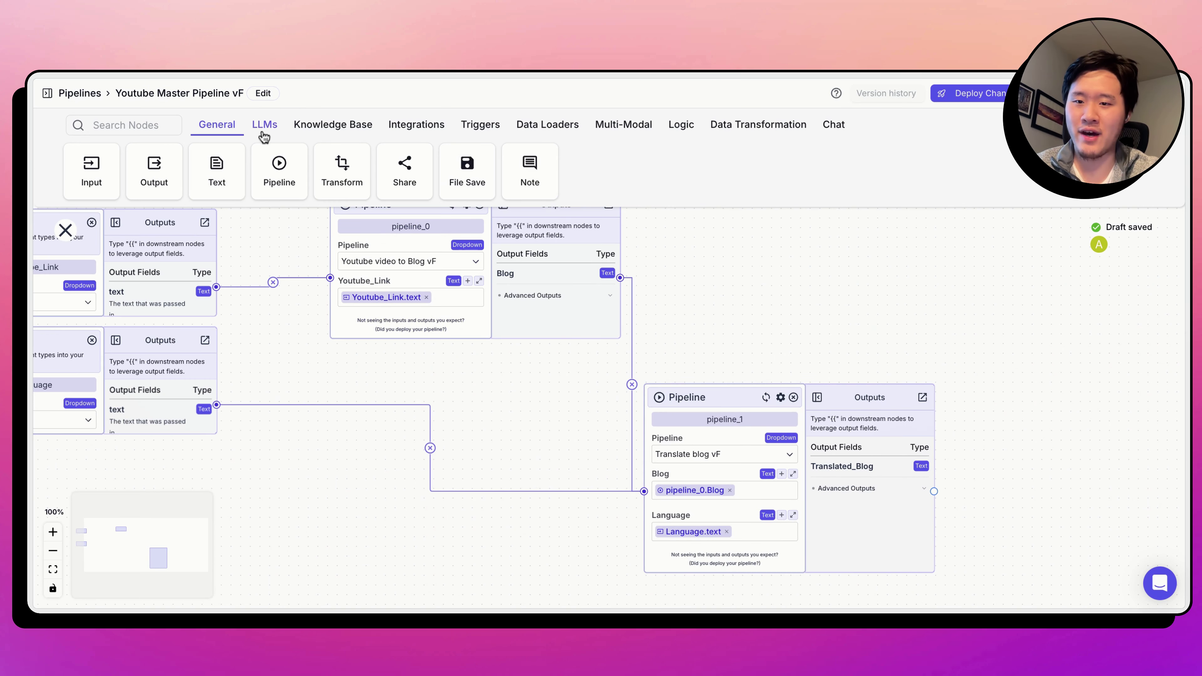
{"action": "left_click", "coordinate": [168, 182]}
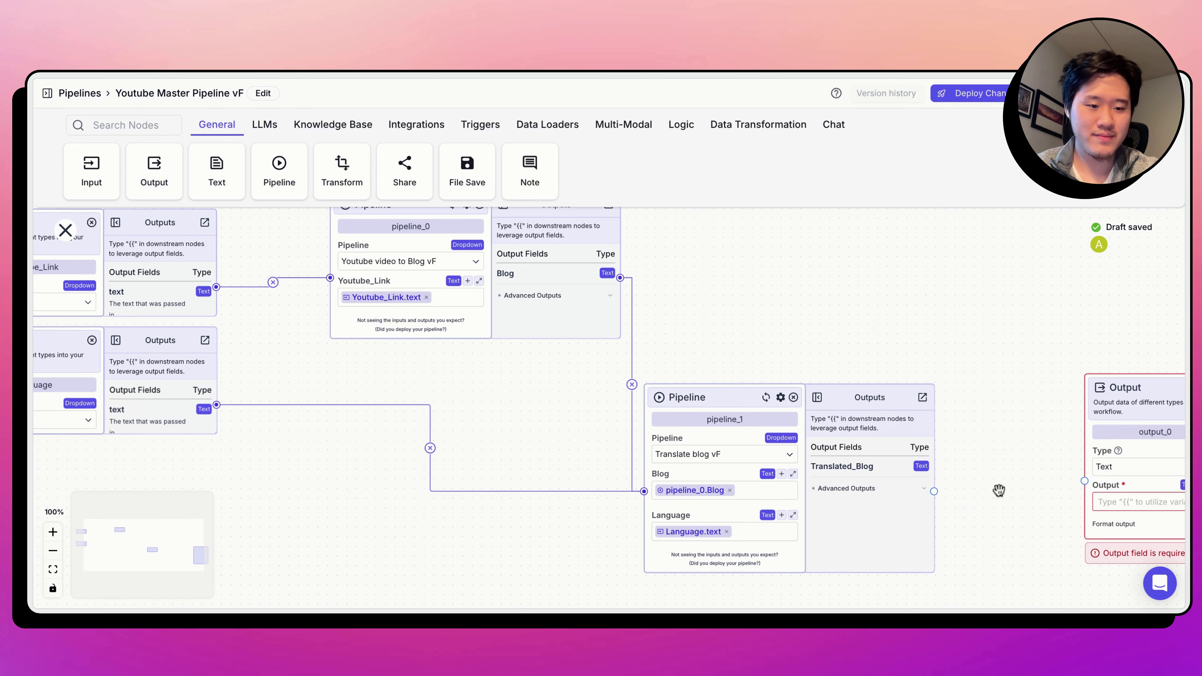
{"action": "scroll", "coordinate": [993, 491], "scroll_direction": "right", "scroll_amount": 3}
{"action": "left_click_drag", "start_coordinate": [845, 475], "coordinate": [997, 464]}
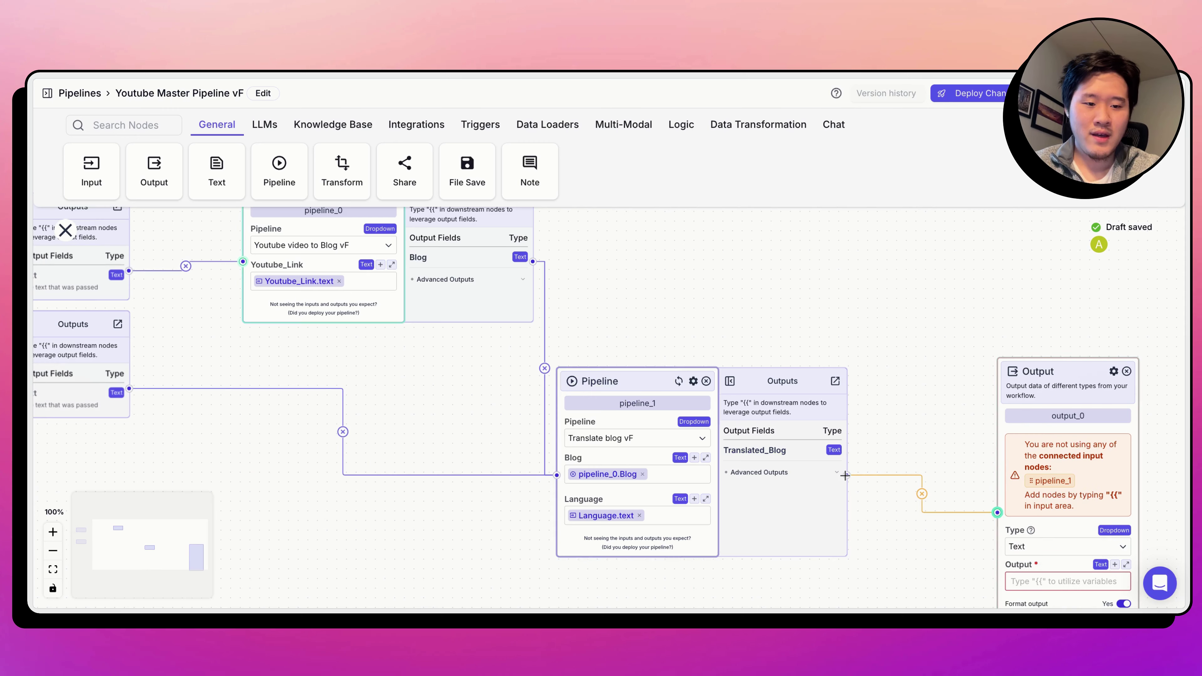
{"action": "scroll", "coordinate": [979, 432], "scroll_direction": "down", "scroll_amount": 3}
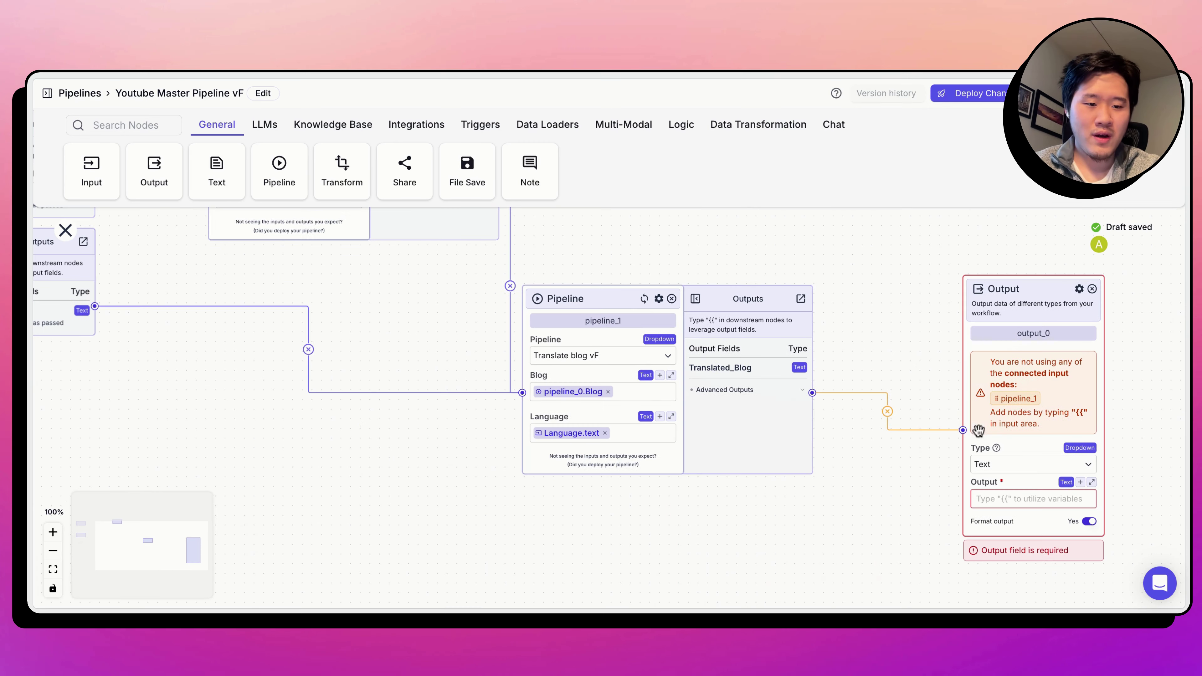
{"action": "left_click", "coordinate": [1016, 400]}
{"action": "left_click", "coordinate": [1065, 550]}
{"action": "scroll", "coordinate": [811, 258], "scroll_direction": "left", "scroll_amount": 5}
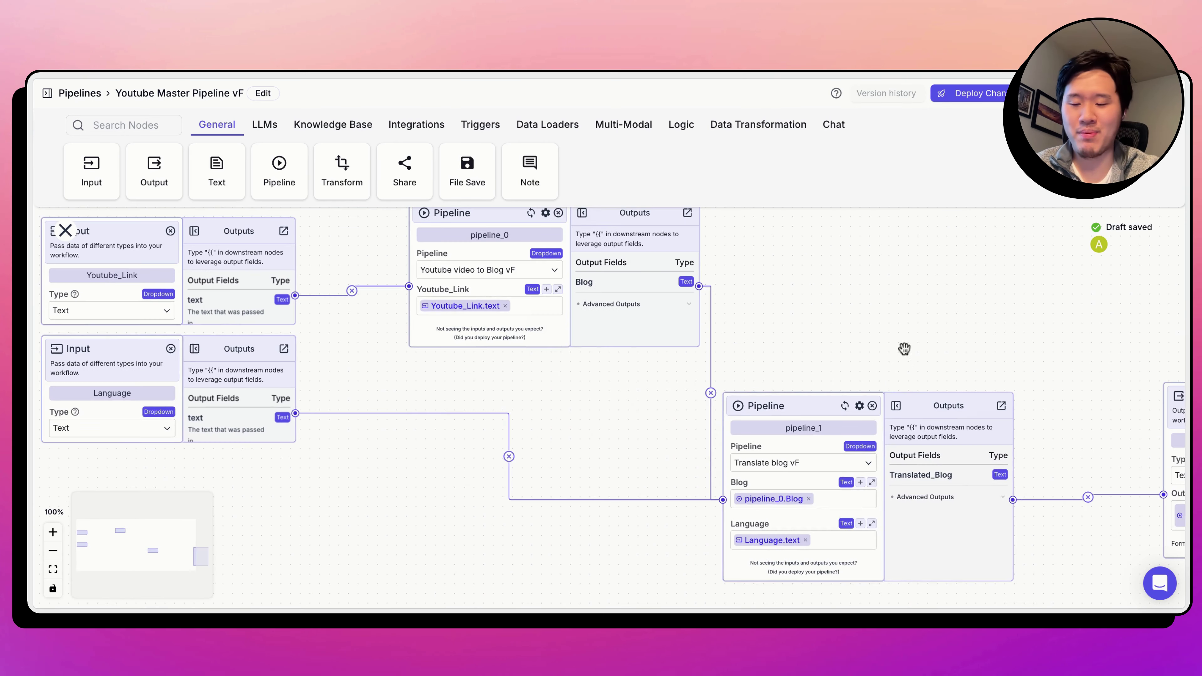
{"action": "left_click_drag", "start_coordinate": [549, 386], "coordinate": [711, 413]}
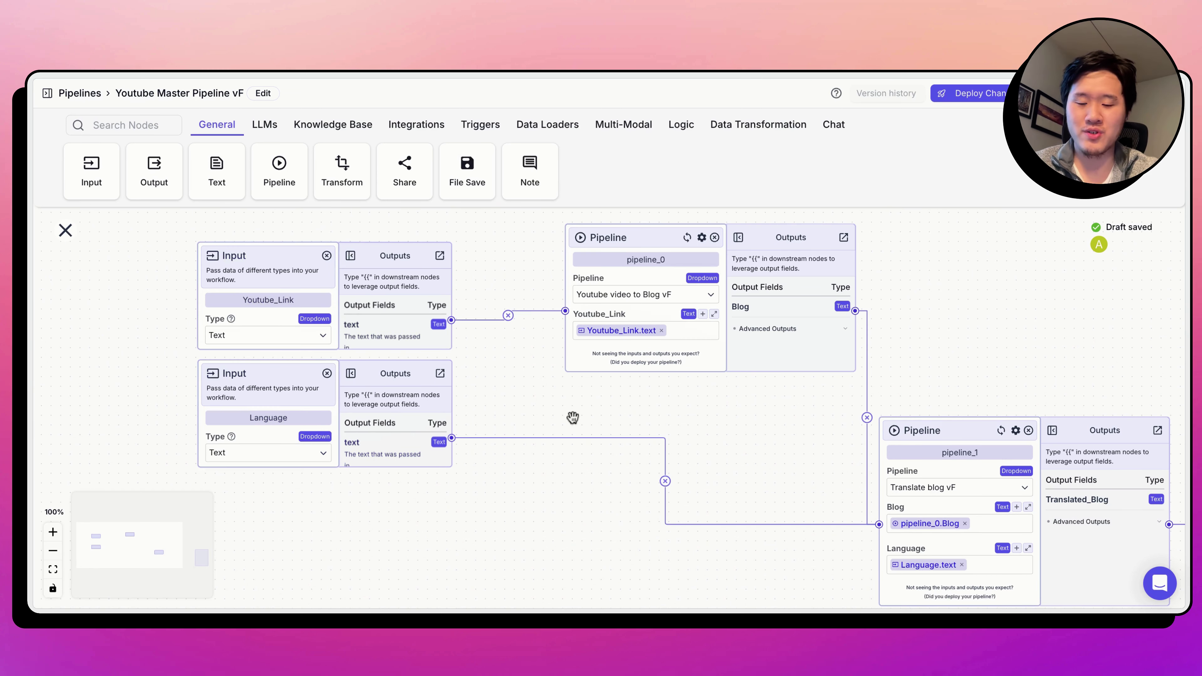
{"action": "scroll", "coordinate": [564, 405], "scroll_direction": "up", "scroll_amount": 2}
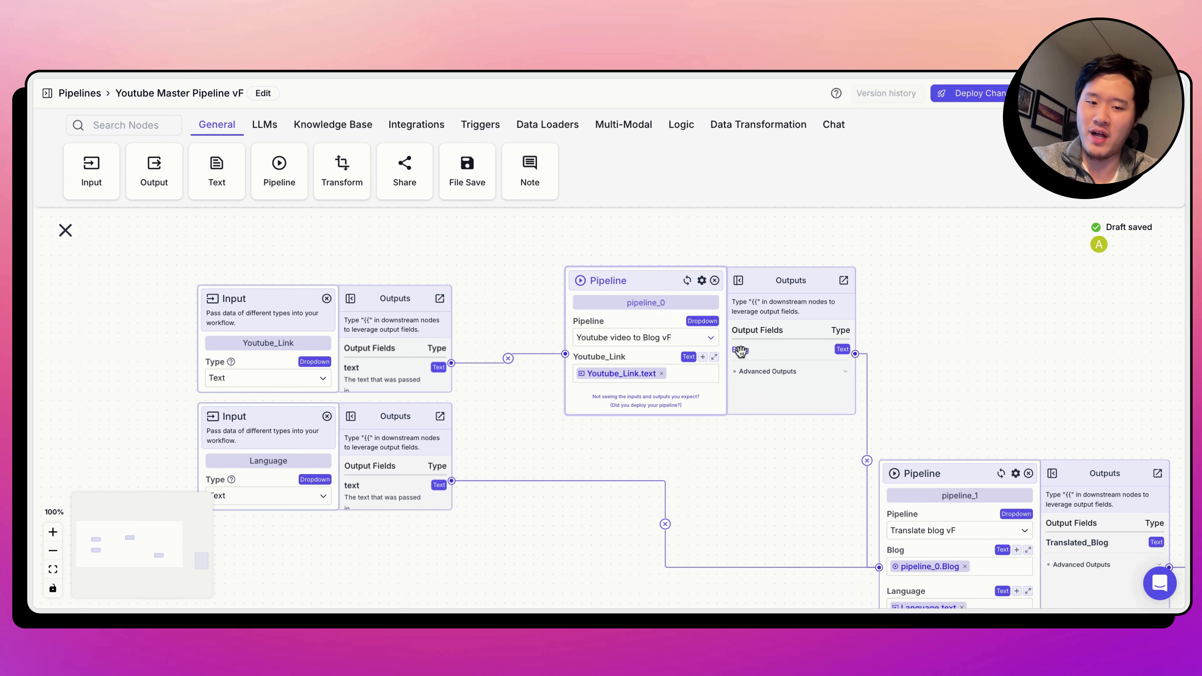
{"action": "left_click_drag", "start_coordinate": [700, 459], "coordinate": [612, 406]}
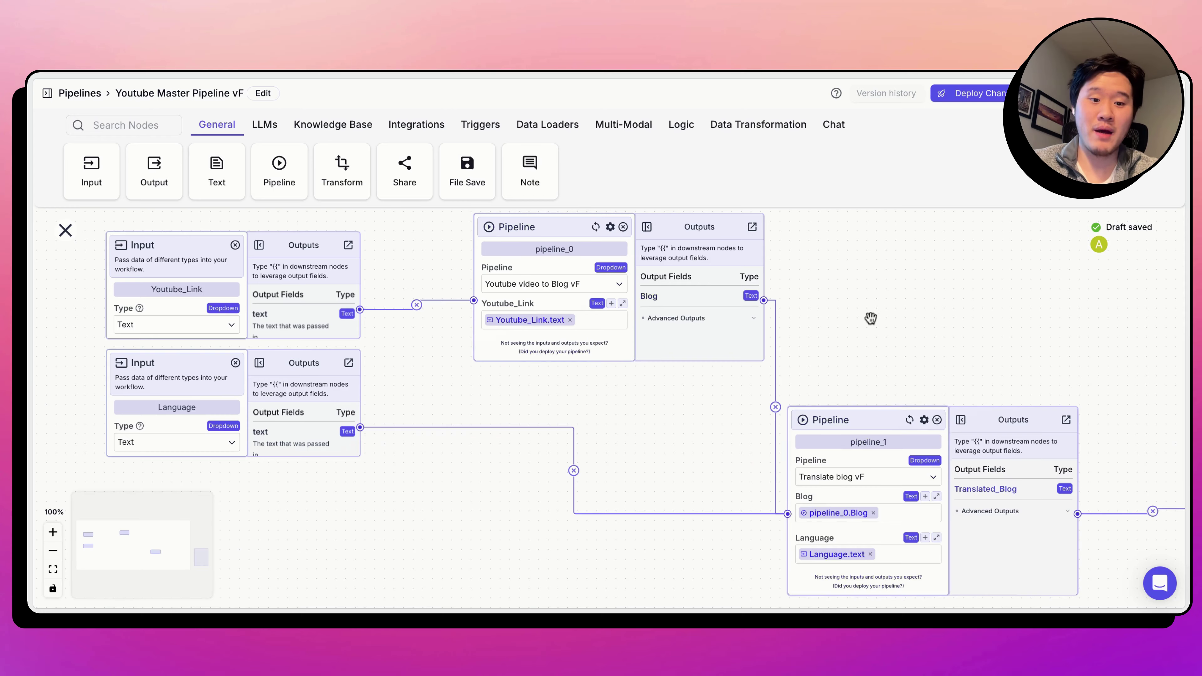
{"action": "left_click_drag", "start_coordinate": [869, 317], "coordinate": [791, 279]}
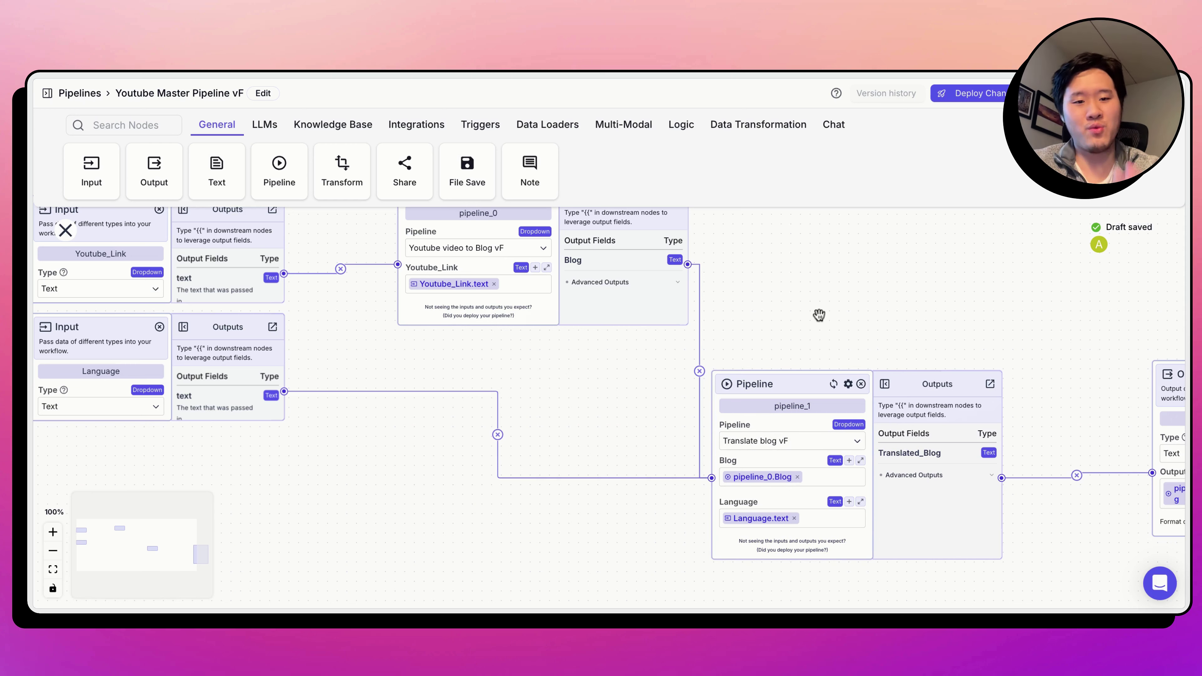
{"action": "left_click_drag", "start_coordinate": [819, 315], "coordinate": [643, 251]}
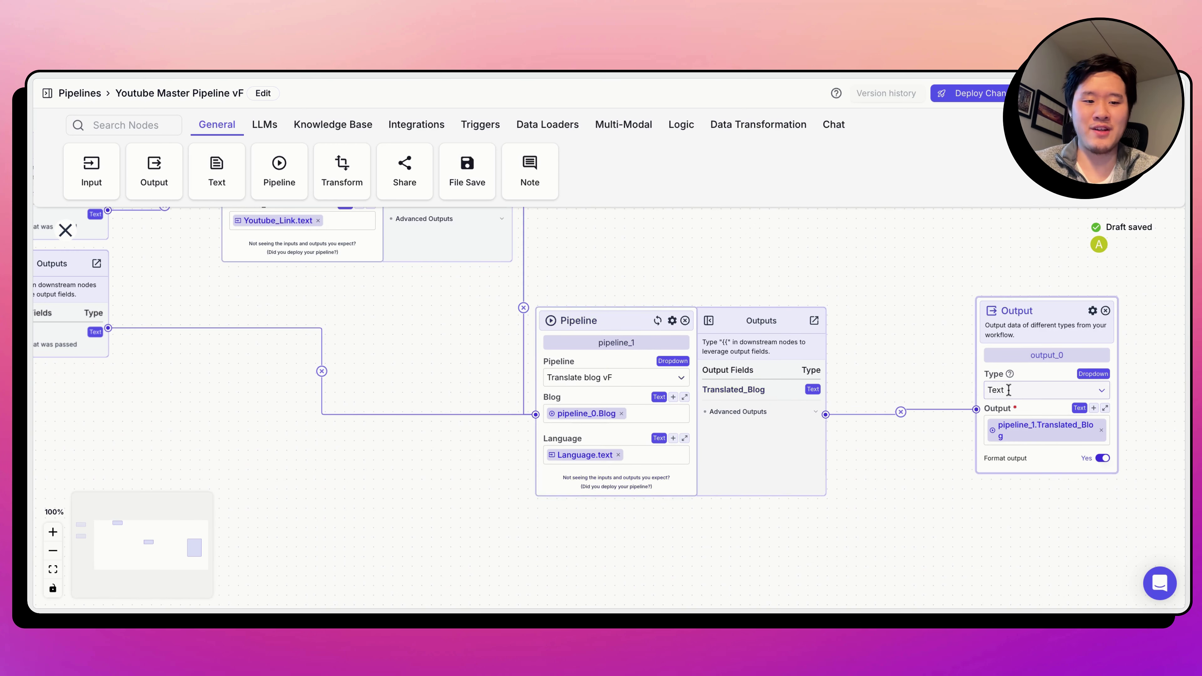
Add an Output node named Blog to the right of the first Pipeline node, connect them, and set its output to pipeline_0.Blog.
{"action": "scroll", "coordinate": [775, 247], "scroll_direction": "up", "scroll_amount": 3}
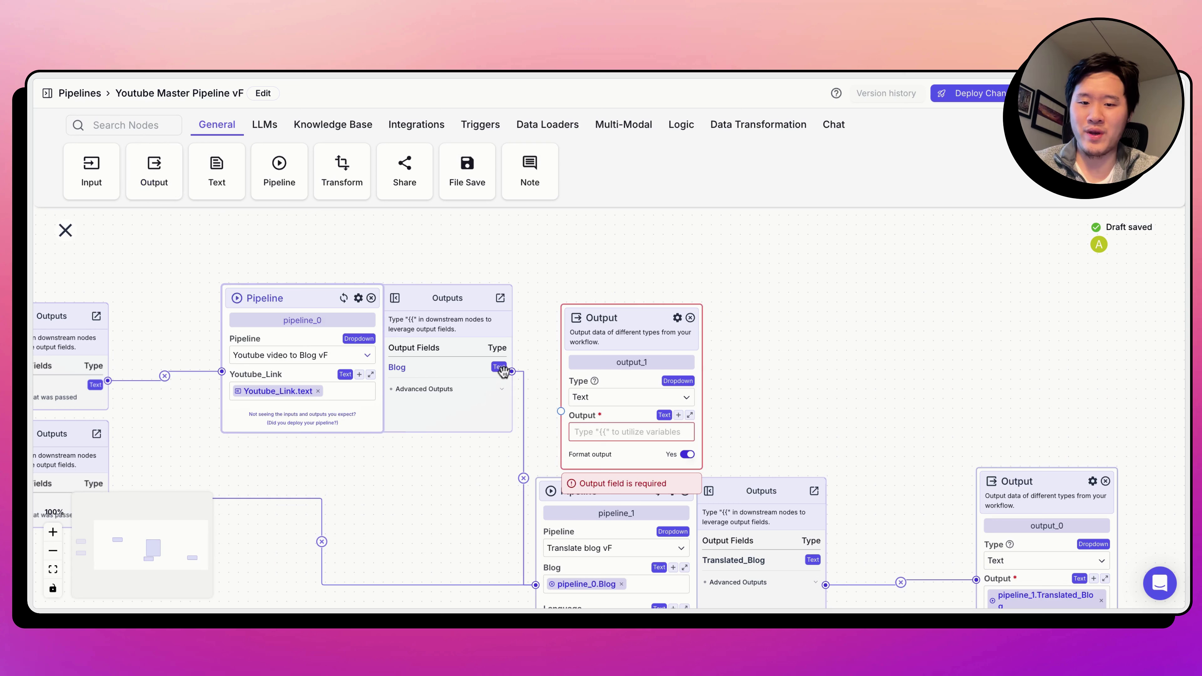
{"action": "left_click_drag", "start_coordinate": [511, 371], "coordinate": [560, 411]}
{"action": "left_click_drag", "start_coordinate": [612, 309], "coordinate": [689, 244]}
{"action": "double_click", "coordinate": [723, 299]}
{"action": "type", "text": "Blog"}
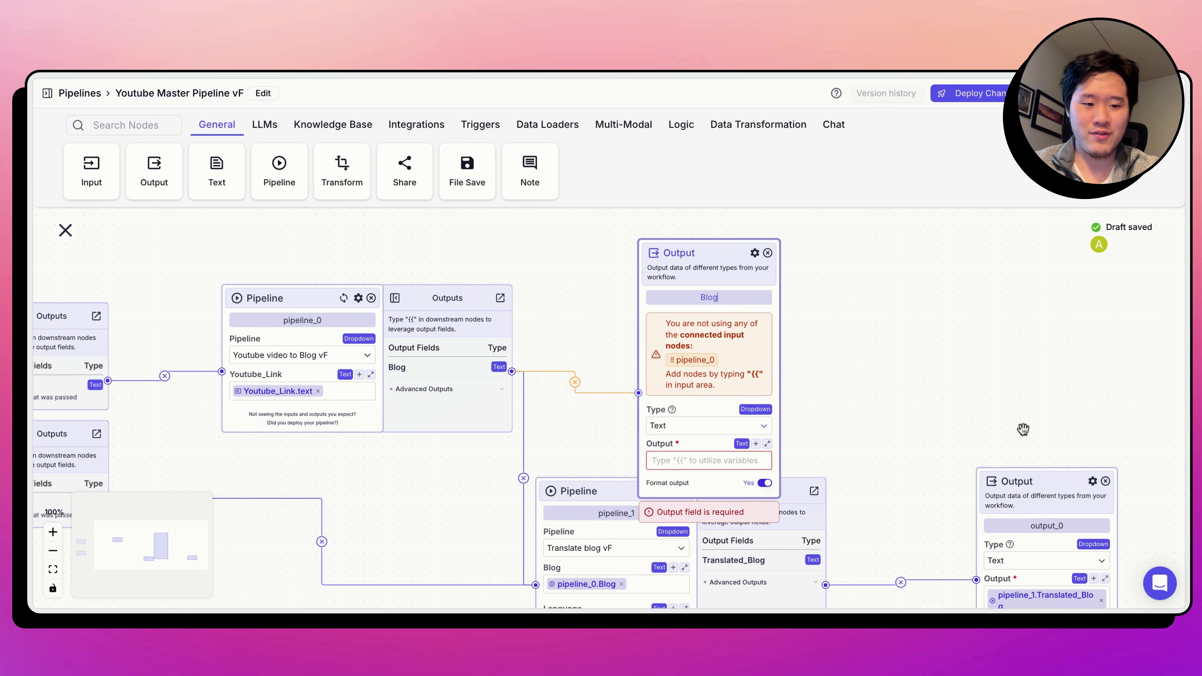
{"action": "left_click", "coordinate": [696, 359]}
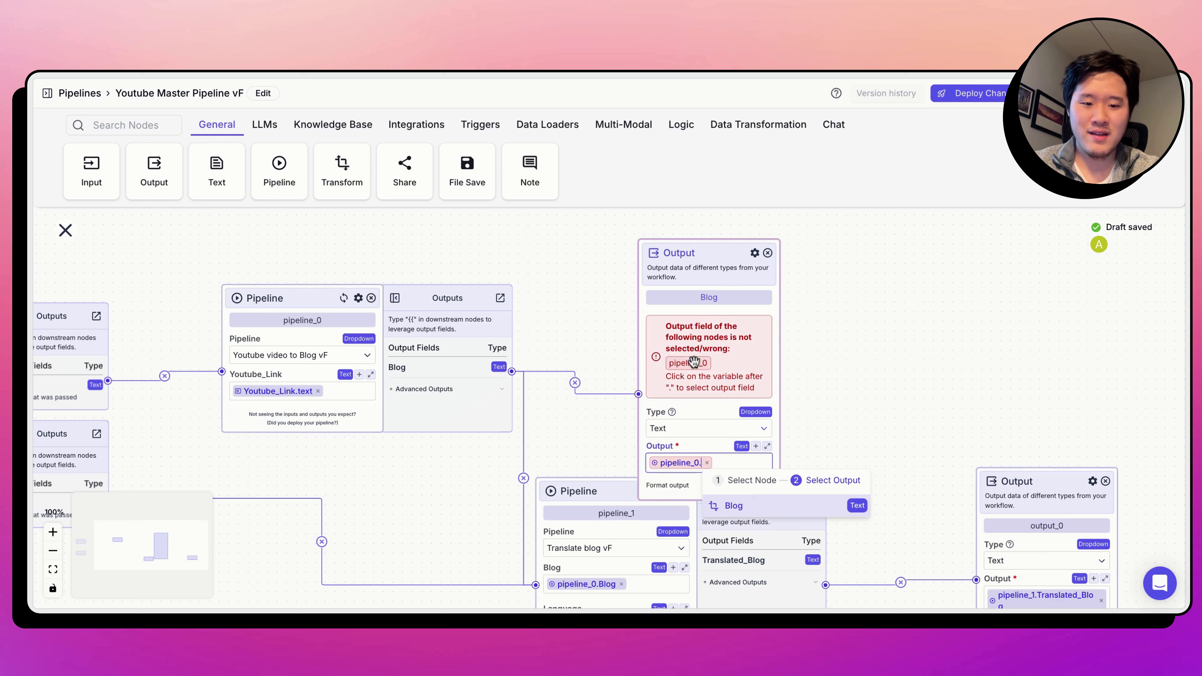
{"action": "left_click", "coordinate": [732, 502]}
Open the name of the translated blog's Output node for editing.
{"action": "left_click", "coordinate": [1064, 525]}
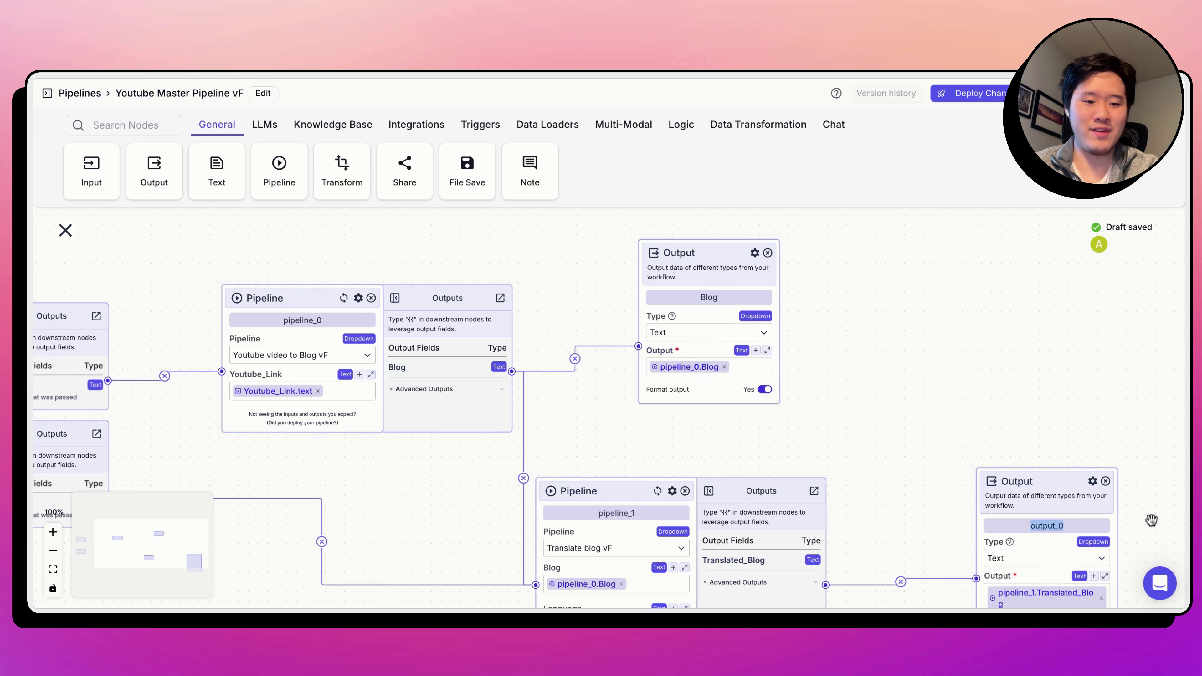